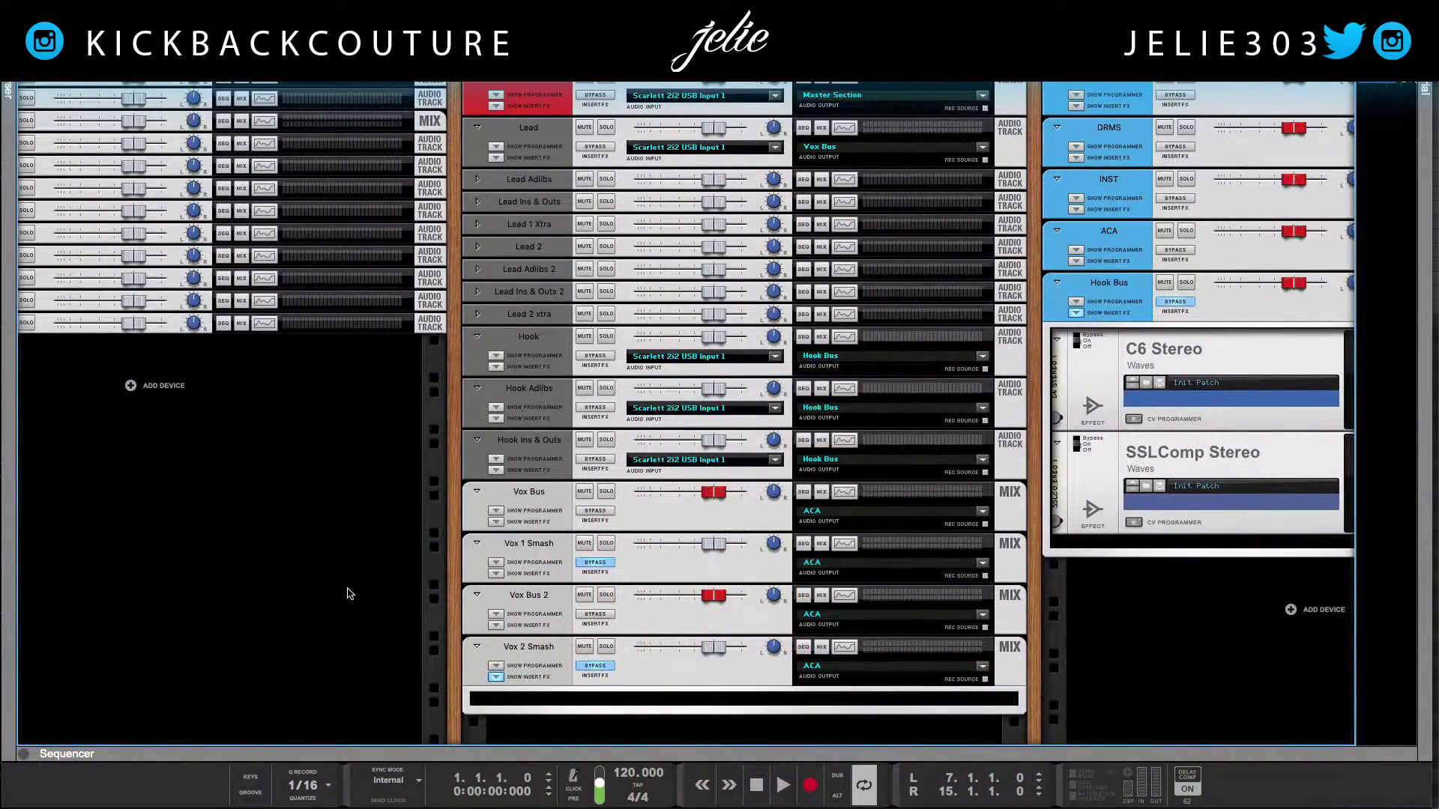
# Enlarge the sequencer to fill the window and disarm recording on the Reference track
pyautogui.moveTo(466, 754); pyautogui.dragTo(373, 147)
pyautogui.click(124, 208)
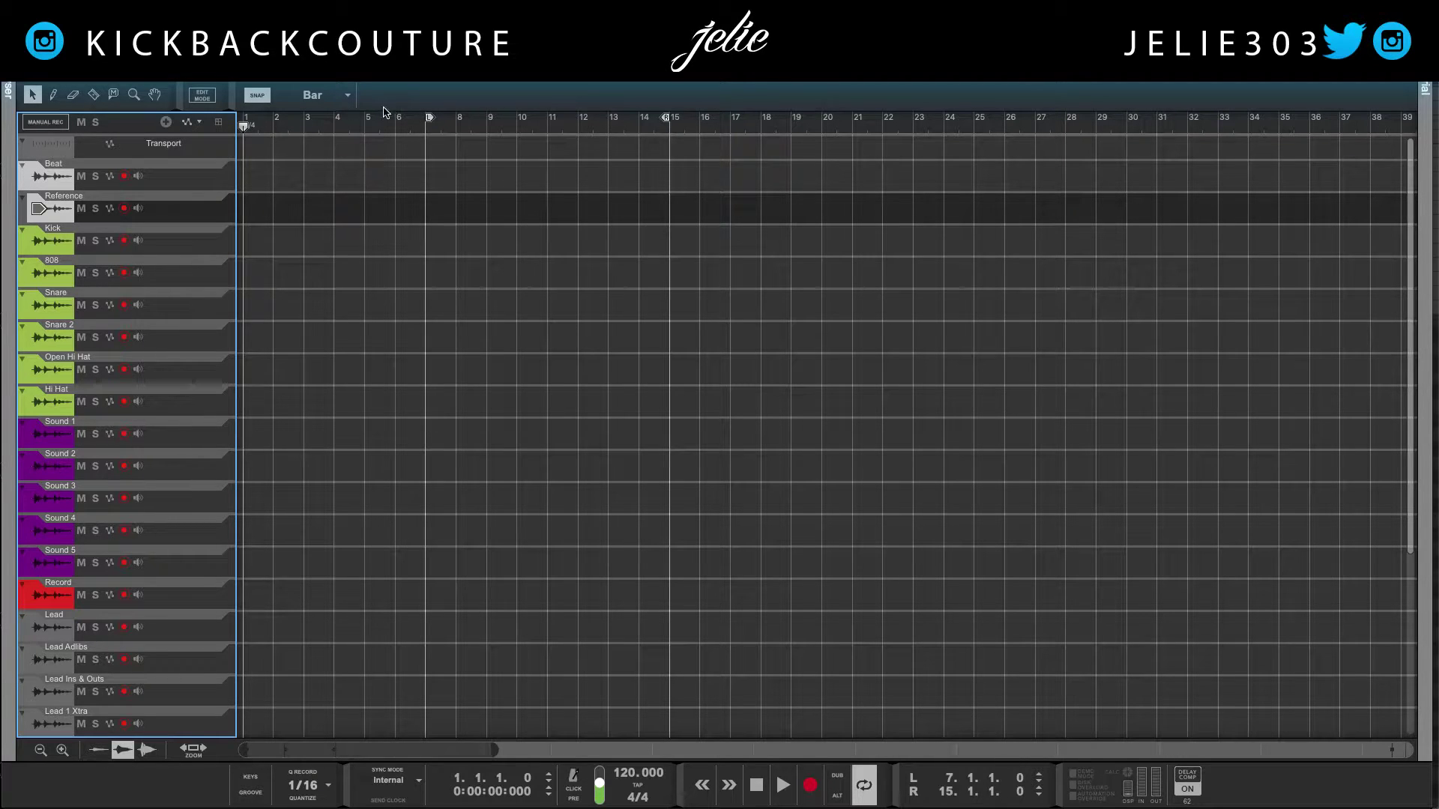
# Open a Finder window showing the exported stem WAV files
pyautogui.moveTo(1, 405)
pyautogui.click(6, 151)
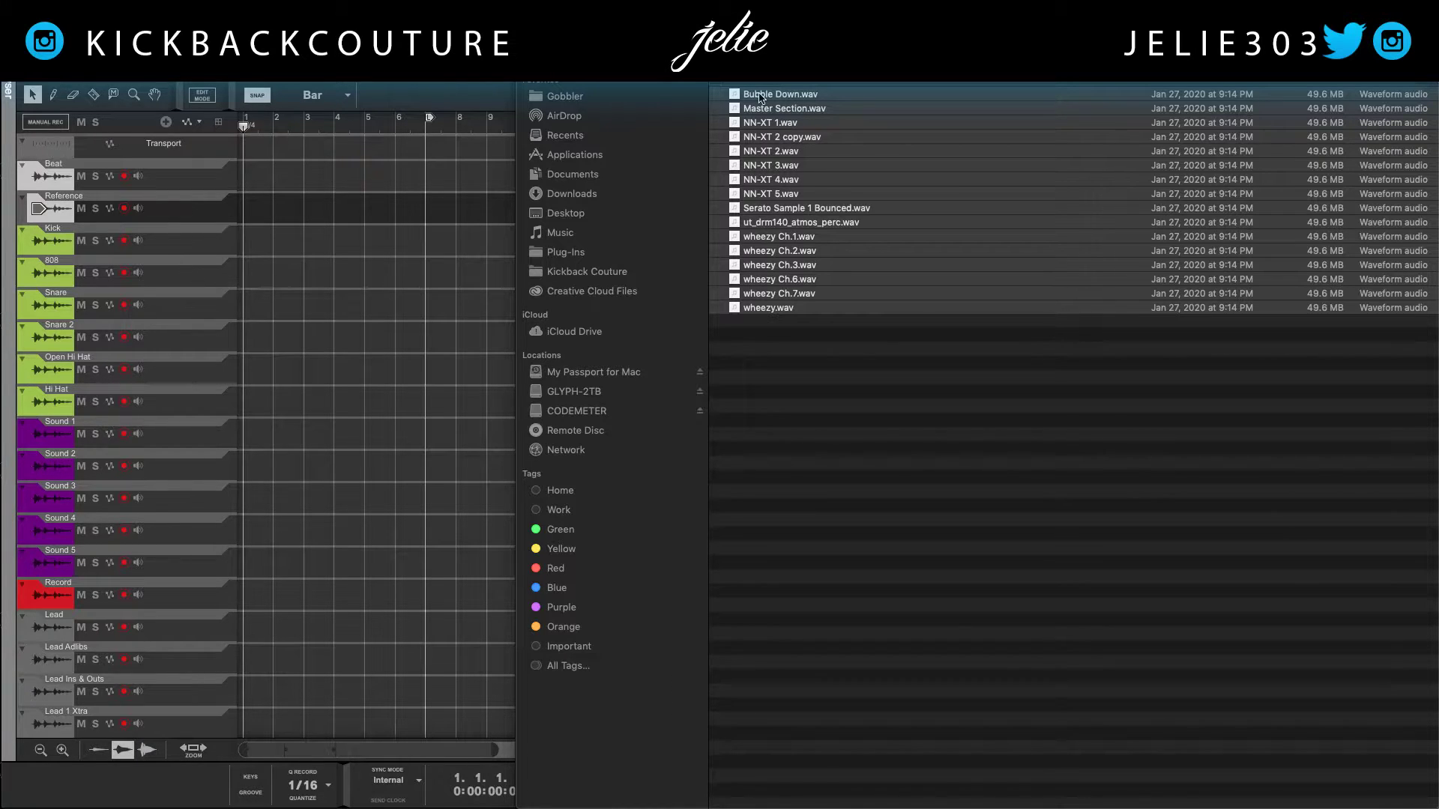
# Drag all sixteen WAV stems from Finder toward Reason's sequencer and hide Finder
pyautogui.moveTo(760, 96); pyautogui.dragTo(137, 220)
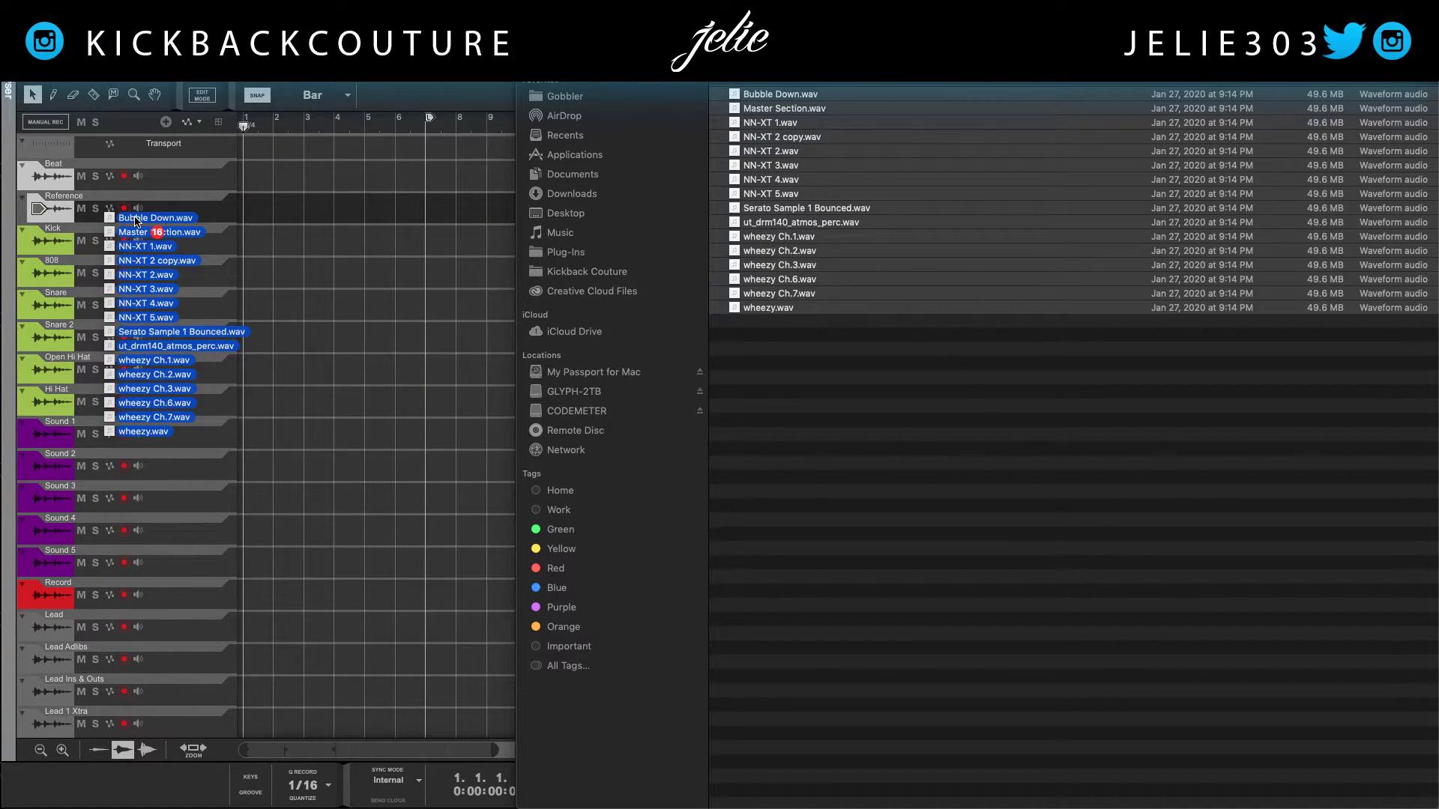
pyautogui.moveTo(138, 219); pyautogui.dragTo(797, 123)
pyautogui.press('super+w')
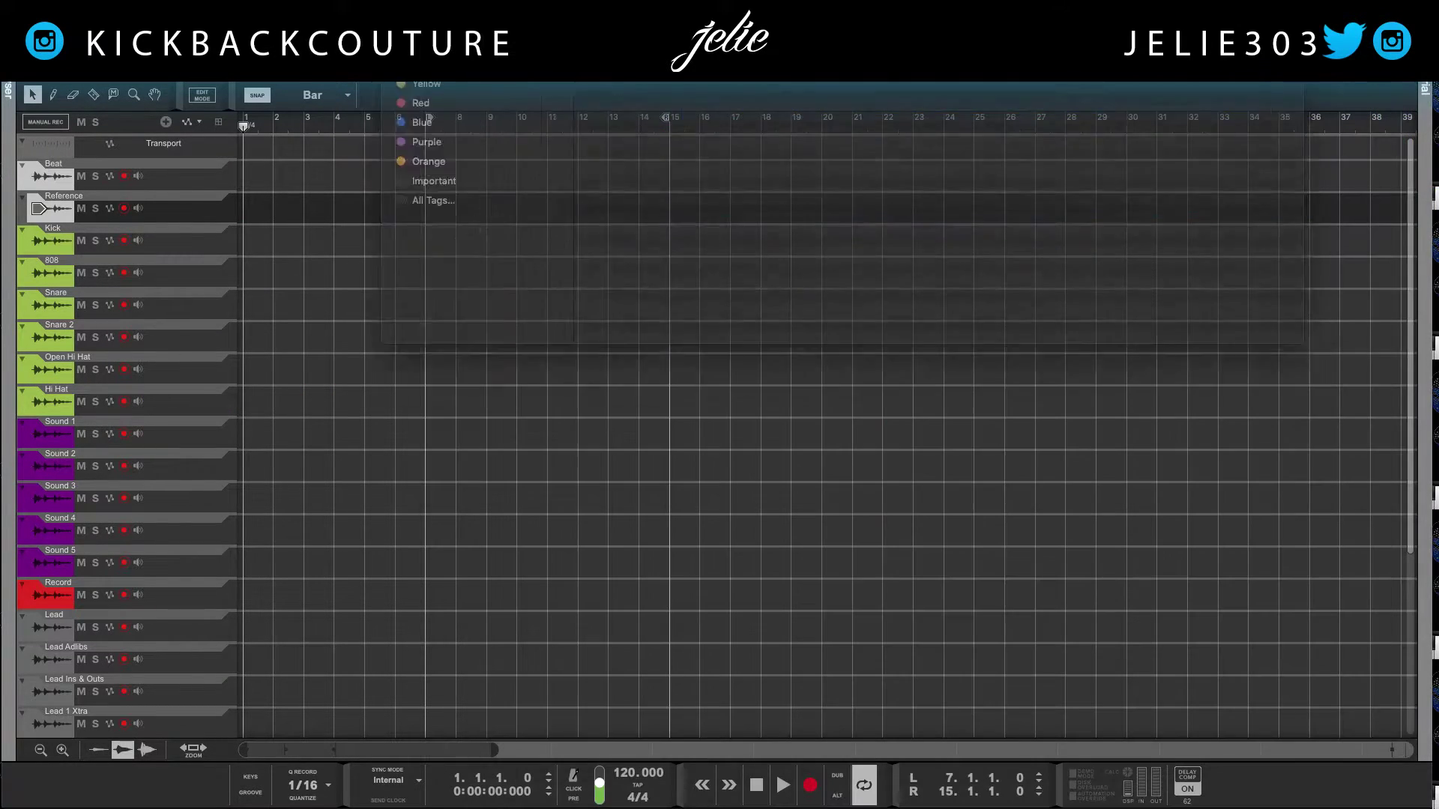
# Drop the sixteen stems into the track list as new audio tracks, Bubble Down through wheezy
pyautogui.moveTo(378, 191)
pyautogui.mouseDown()
pyautogui.moveTo(341, 294)
pyautogui.moveTo(221, 234)
pyautogui.moveTo(122, 222)
pyautogui.mouseUp()
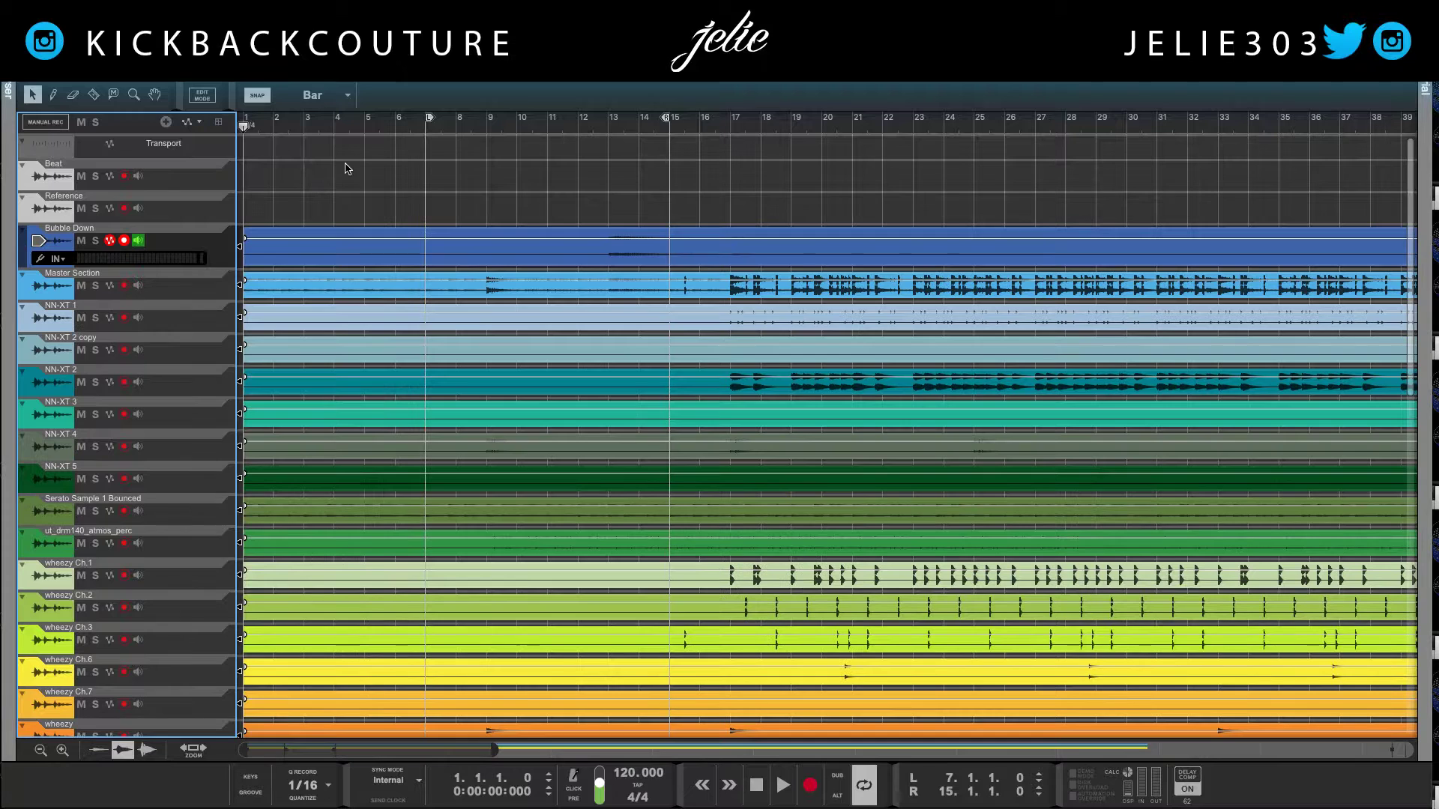
# Review the new tracks, set the song position to bar 16, and select all clips
pyautogui.scroll(-5, 361, 238)
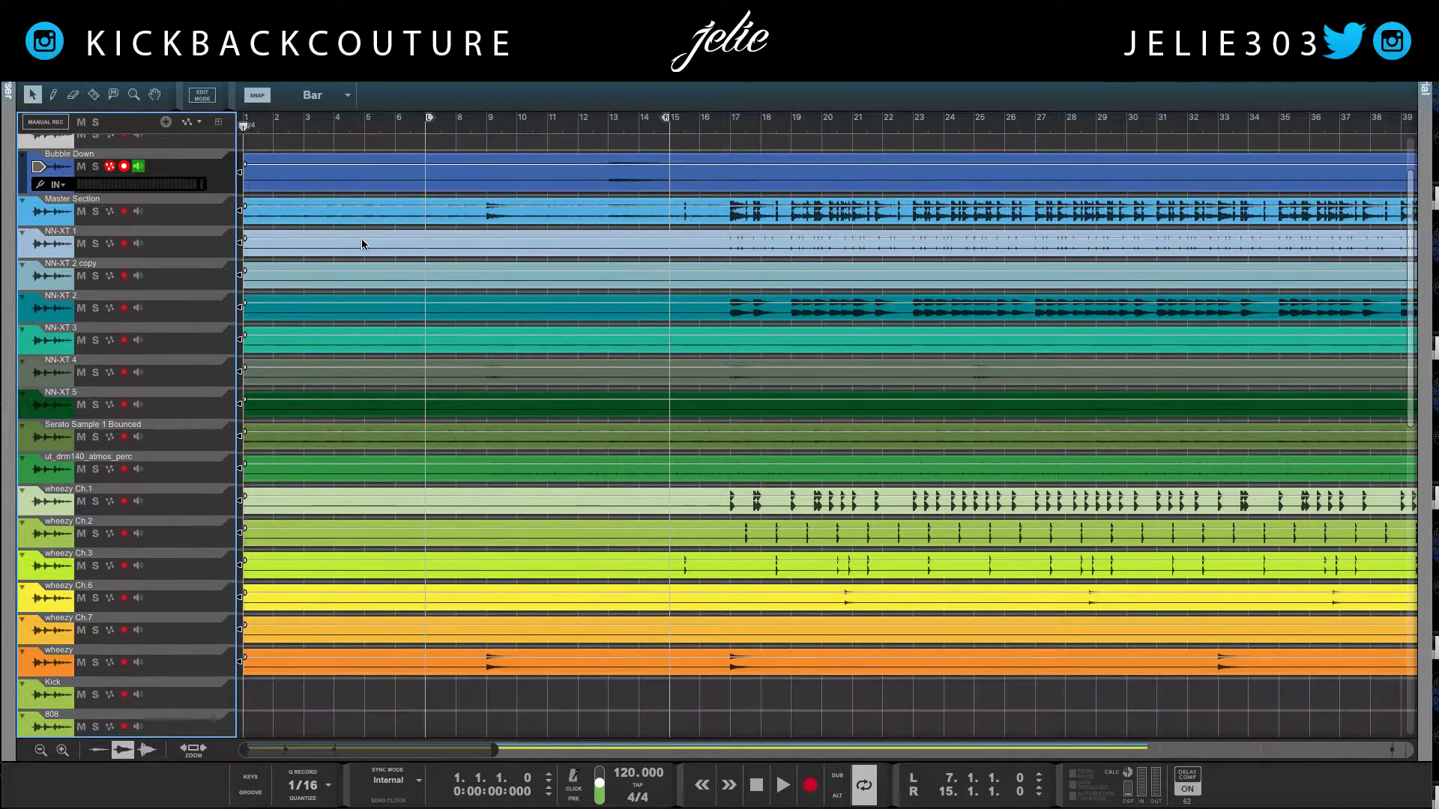
pyautogui.scroll(4, 431, 360)
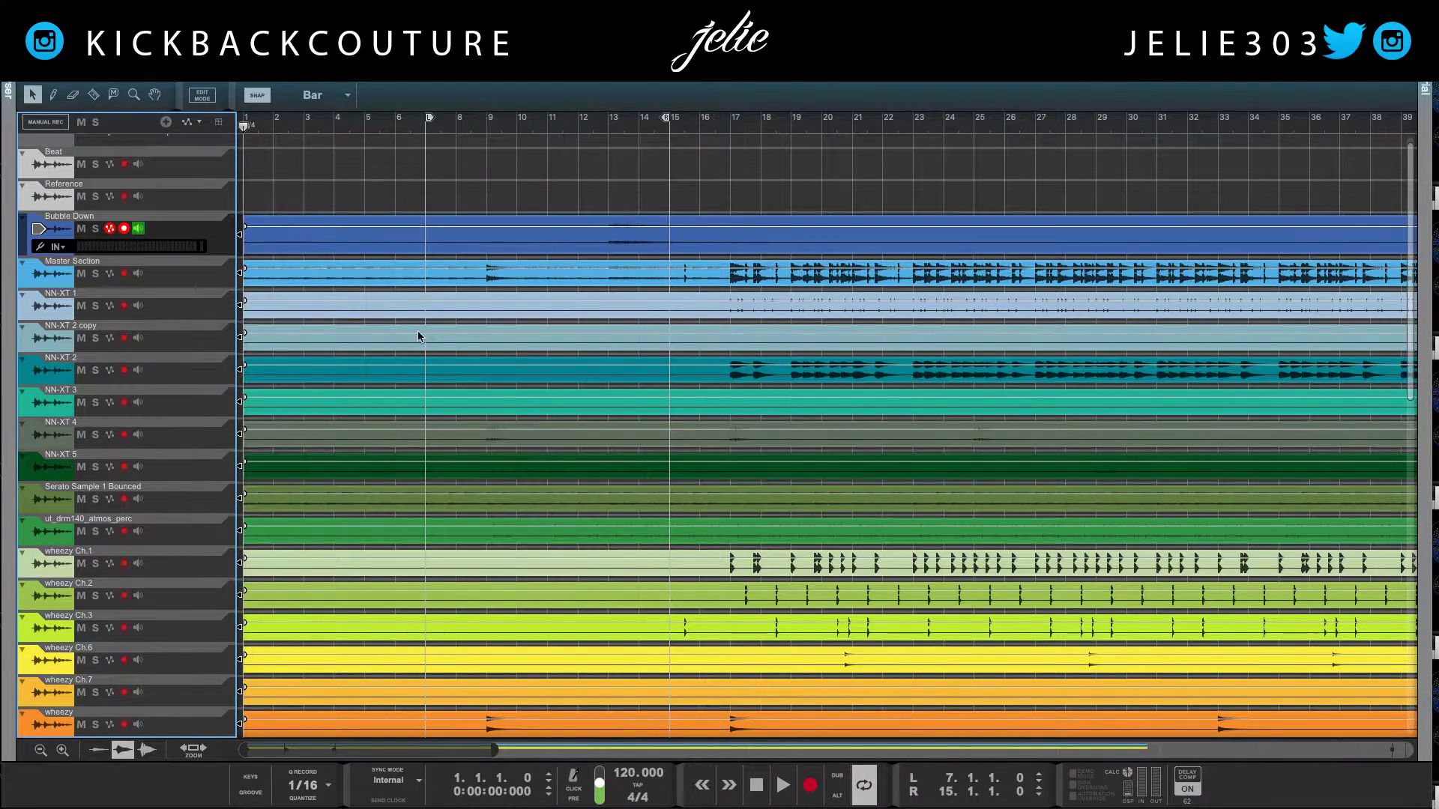
pyautogui.scroll(-4, 424, 352)
pyautogui.scroll(3, 427, 356)
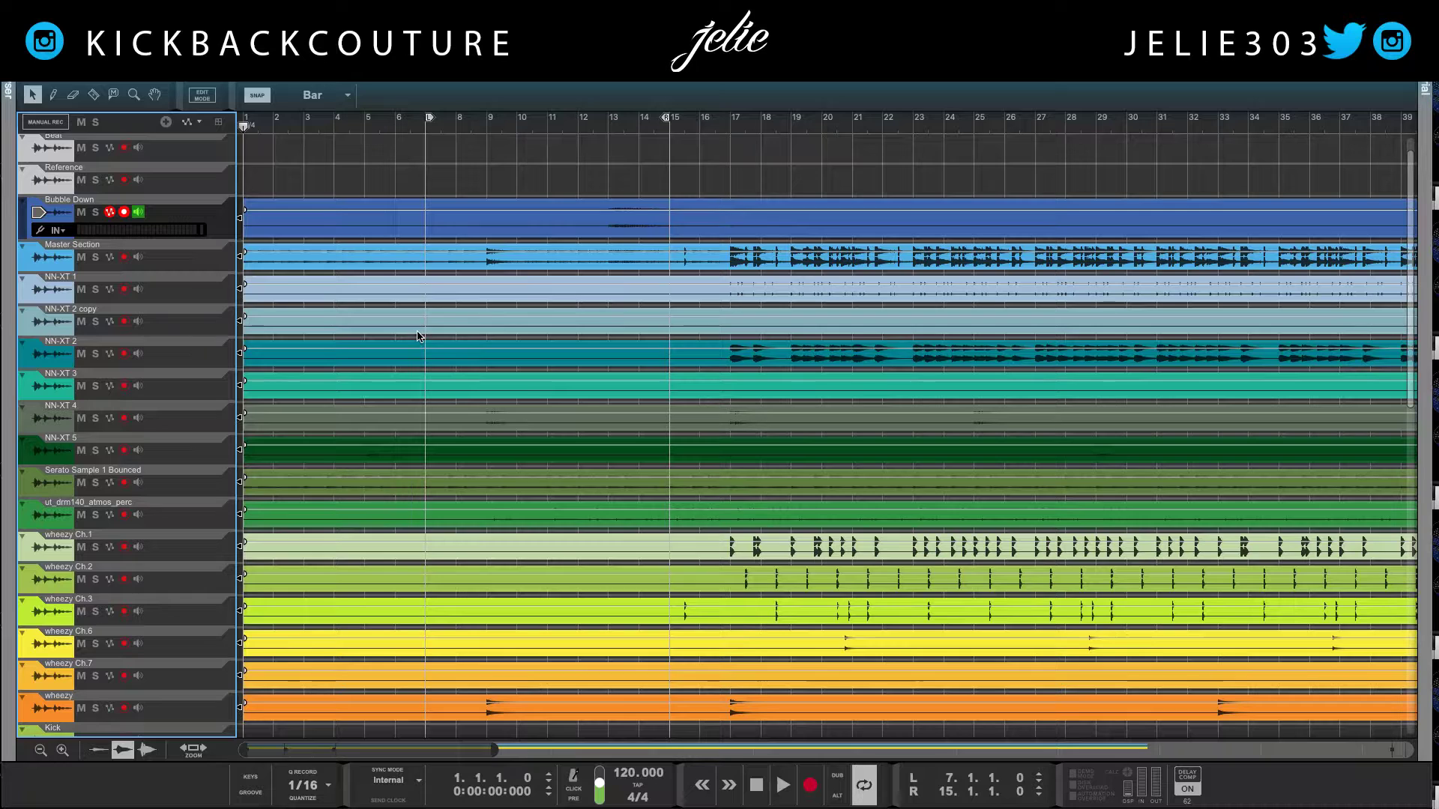
pyautogui.hscroll(3, 484, 338)
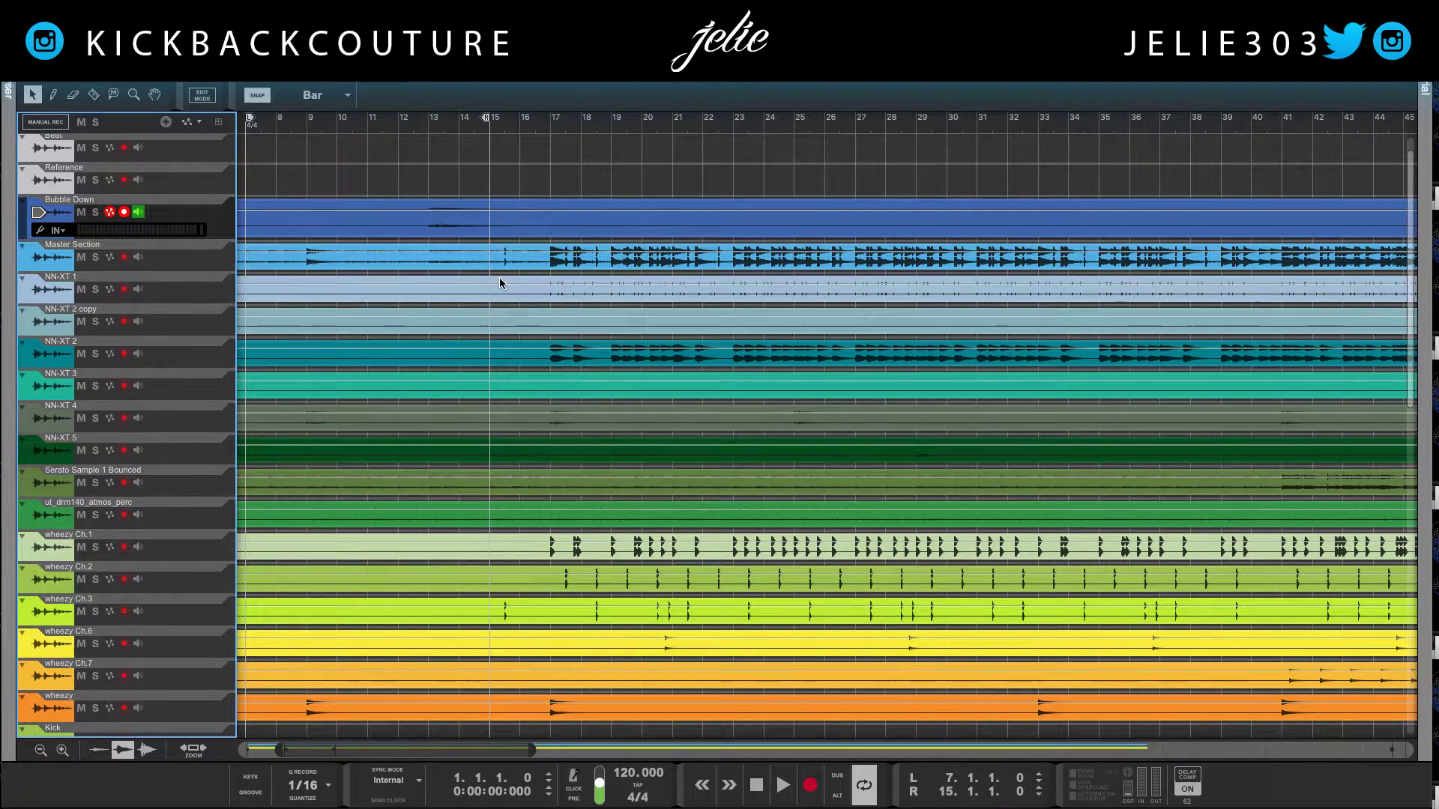
pyautogui.click(525, 119)
pyautogui.hotkey('ctrl', 'a')
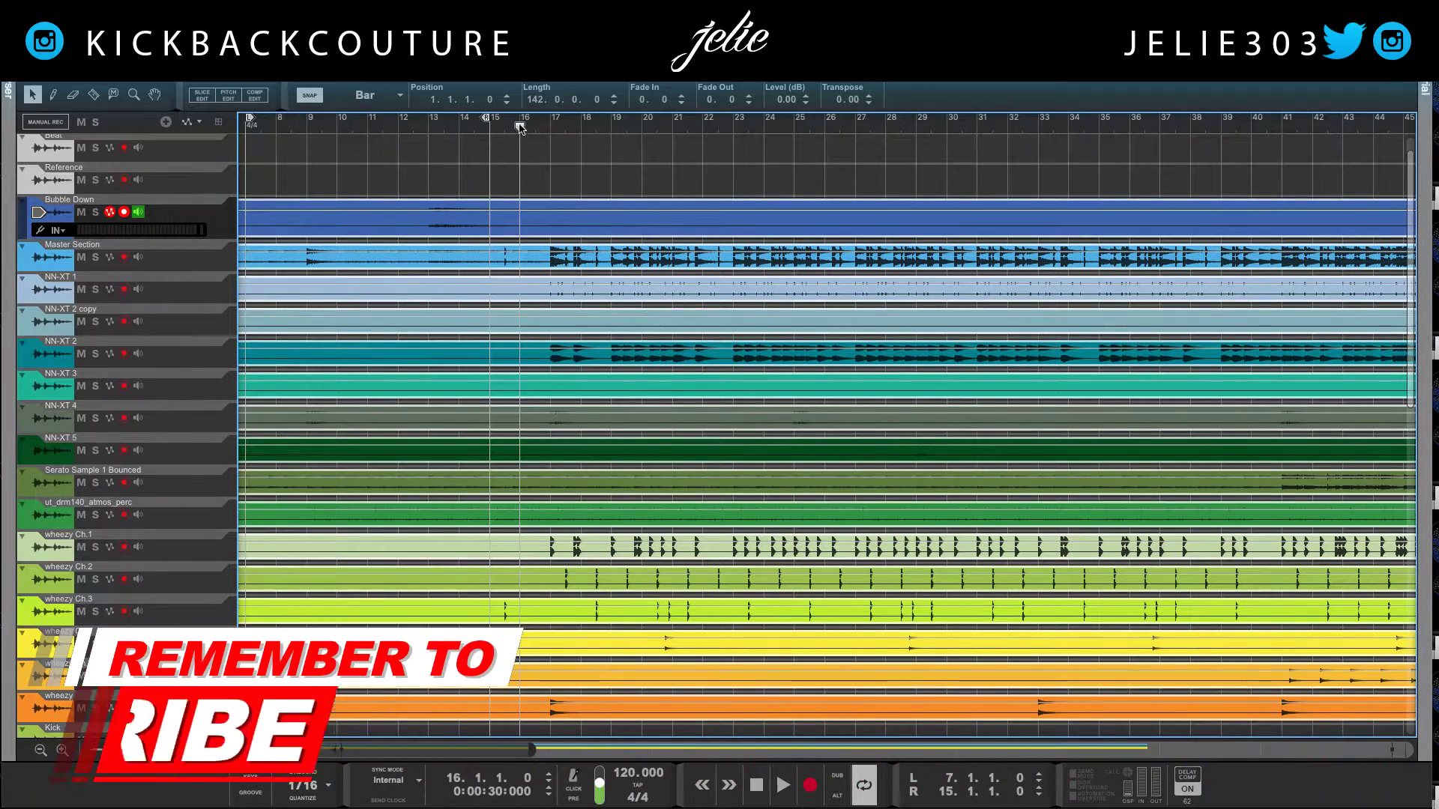
# Audition the imported stems from bar 17
pyautogui.moveTo(521, 129); pyautogui.dragTo(538, 132)
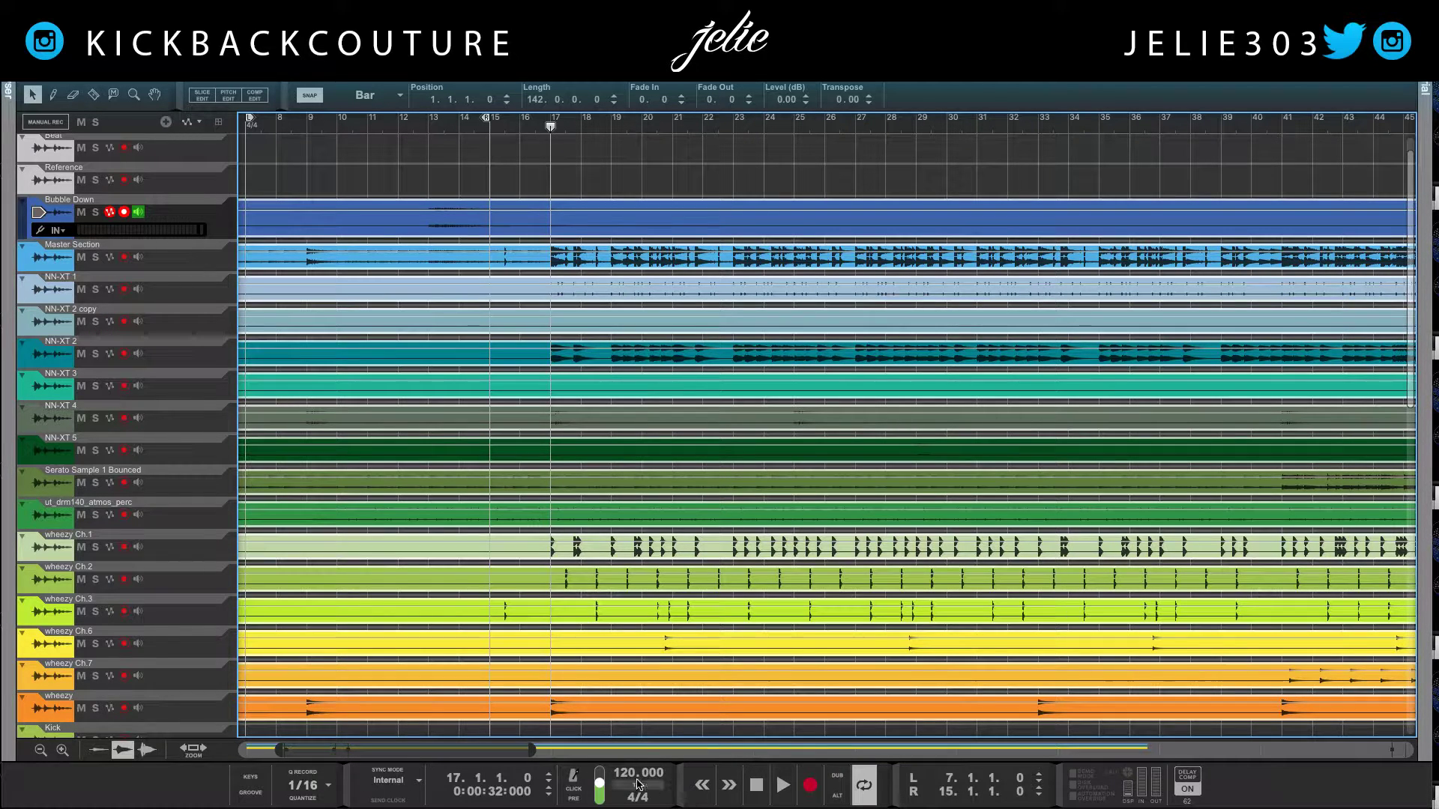
pyautogui.scroll(-1, 507, 405)
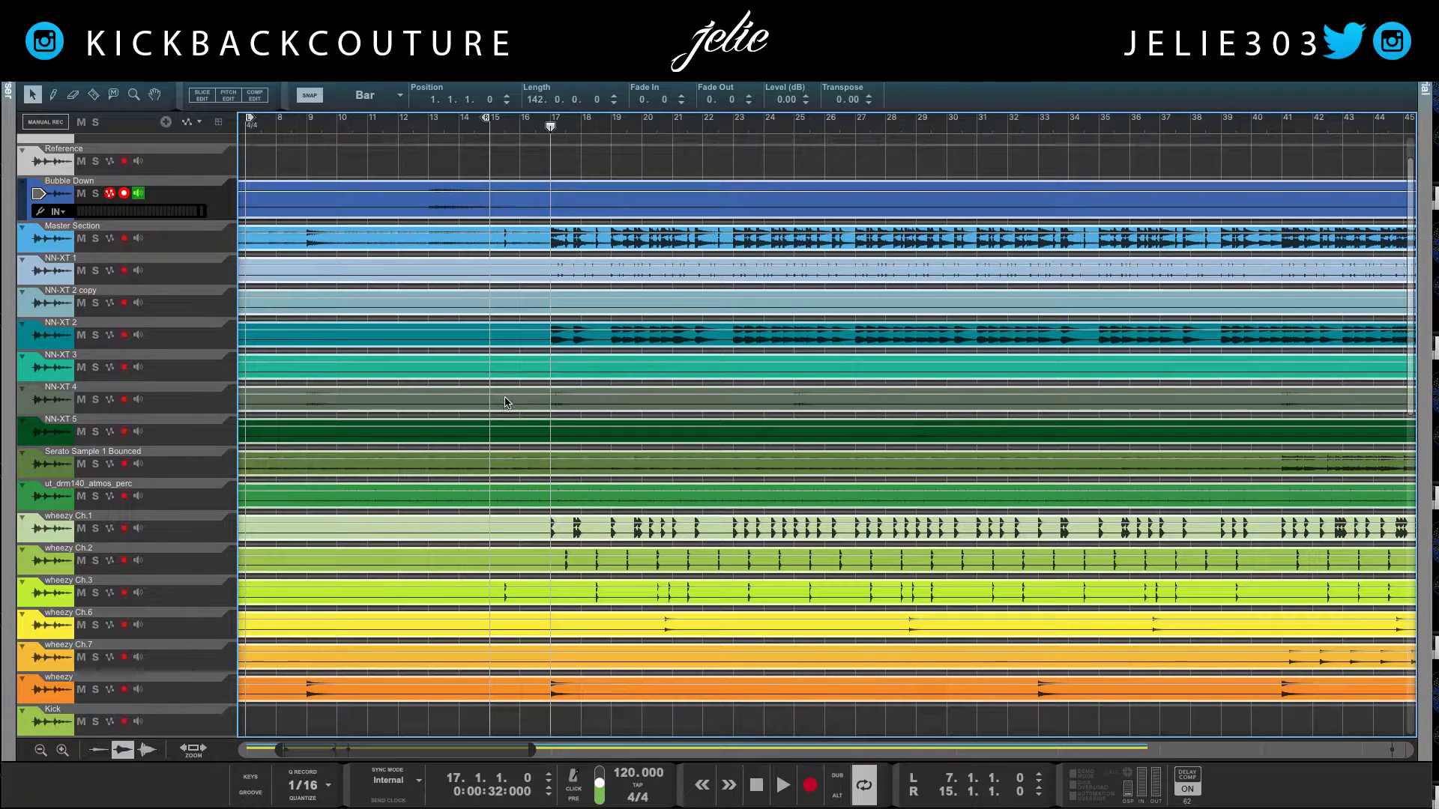
pyautogui.press('space')
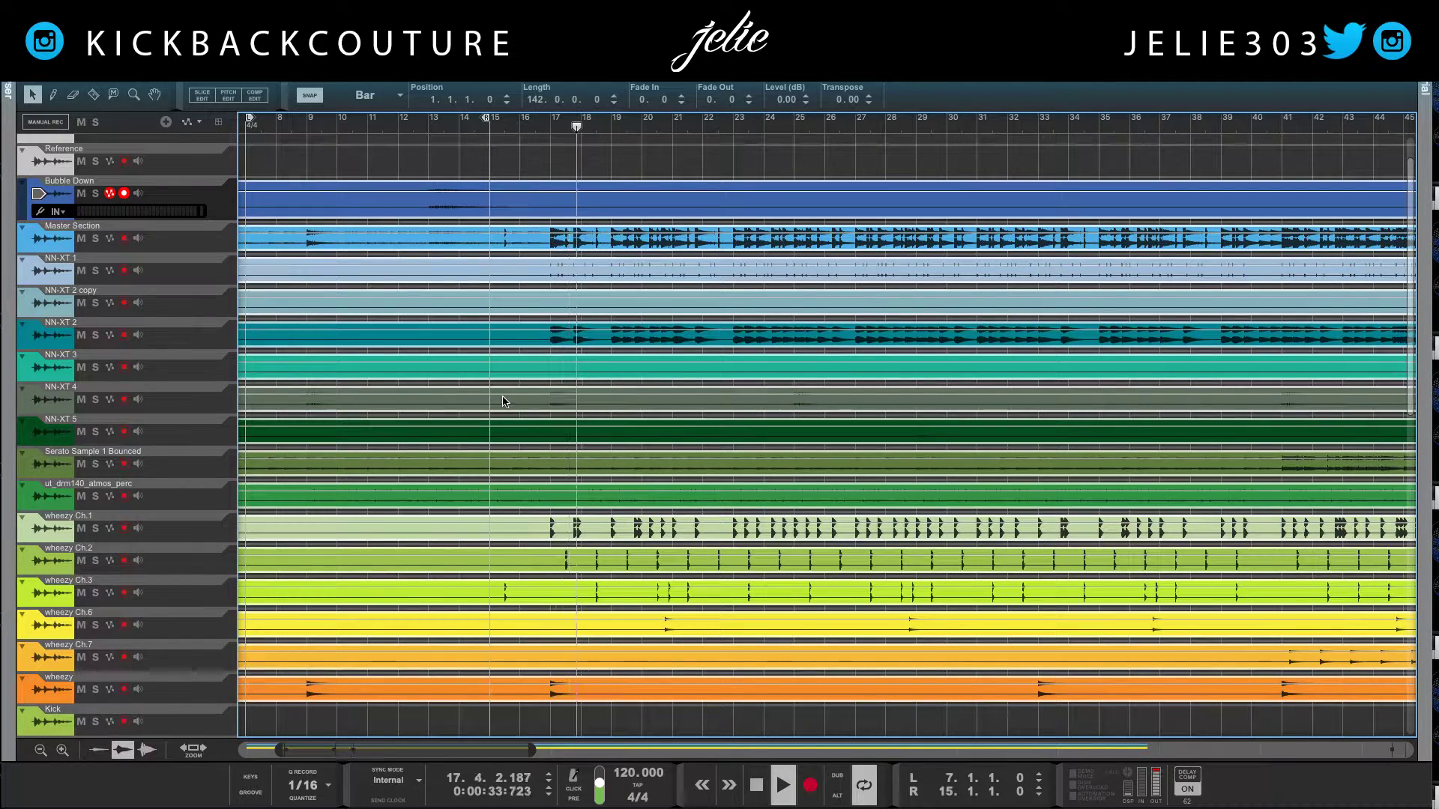
pyautogui.press('space')
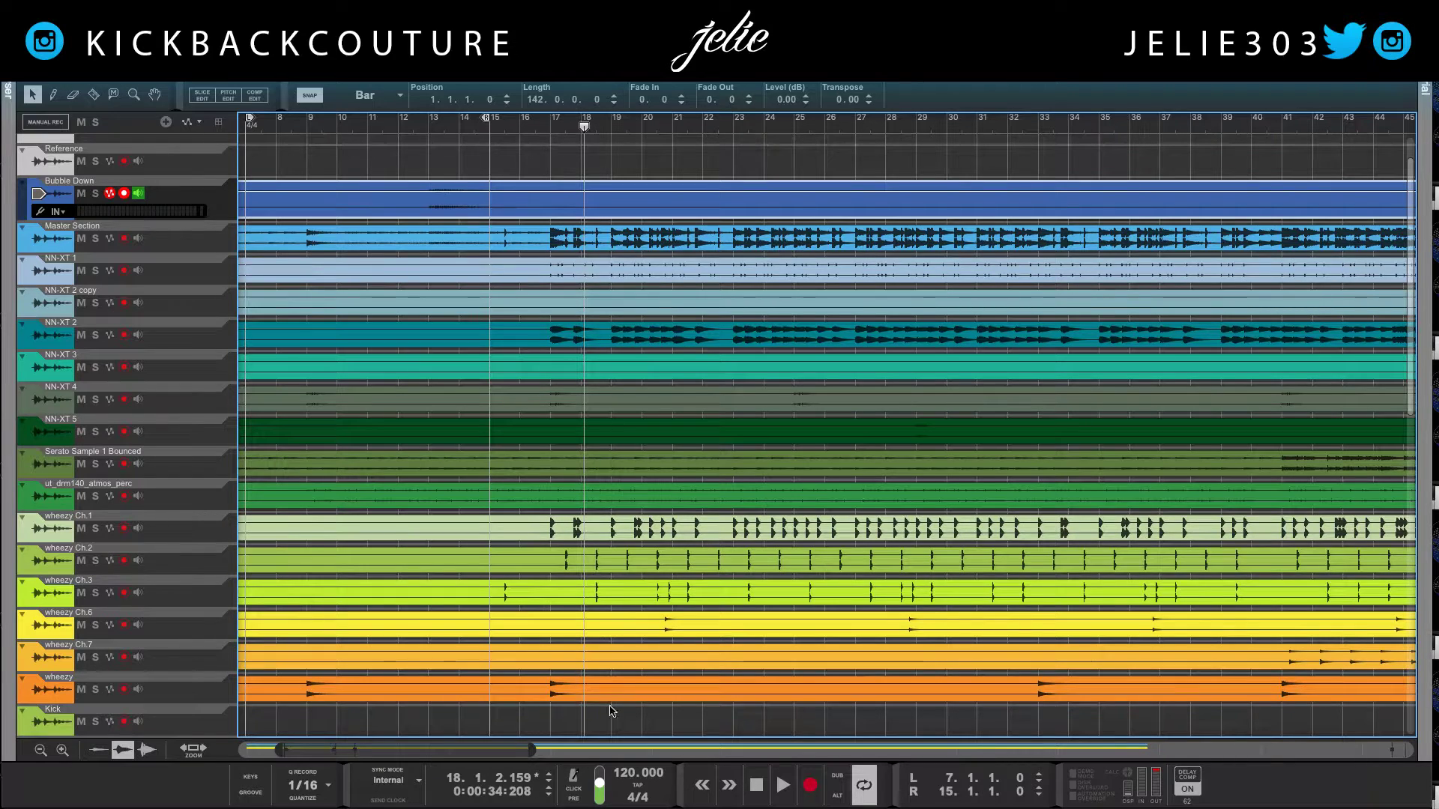
# Disable time-stretching on the selected stem clips, including the long wheezy clip
pyautogui.click(604, 690)
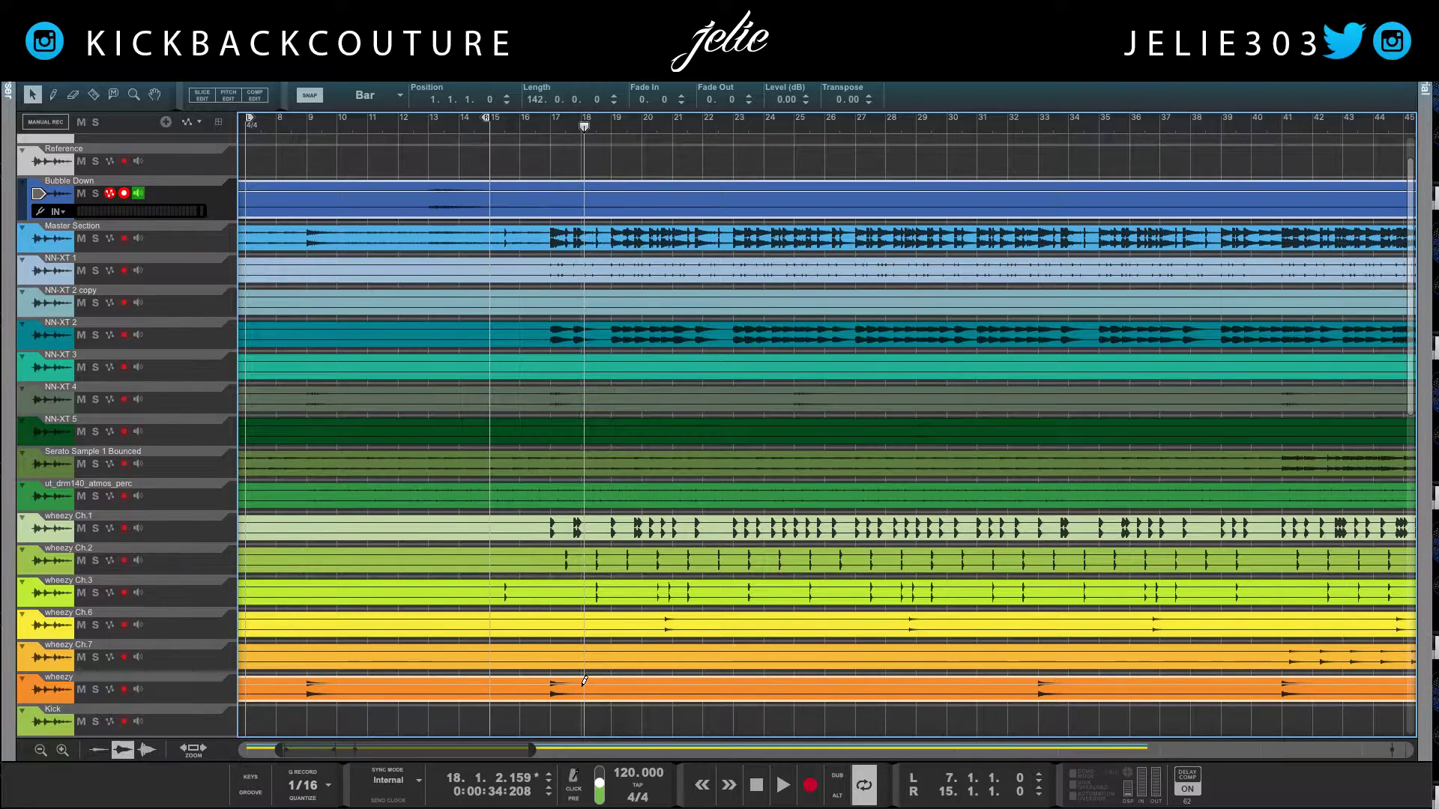
pyautogui.rightClick(600, 564)
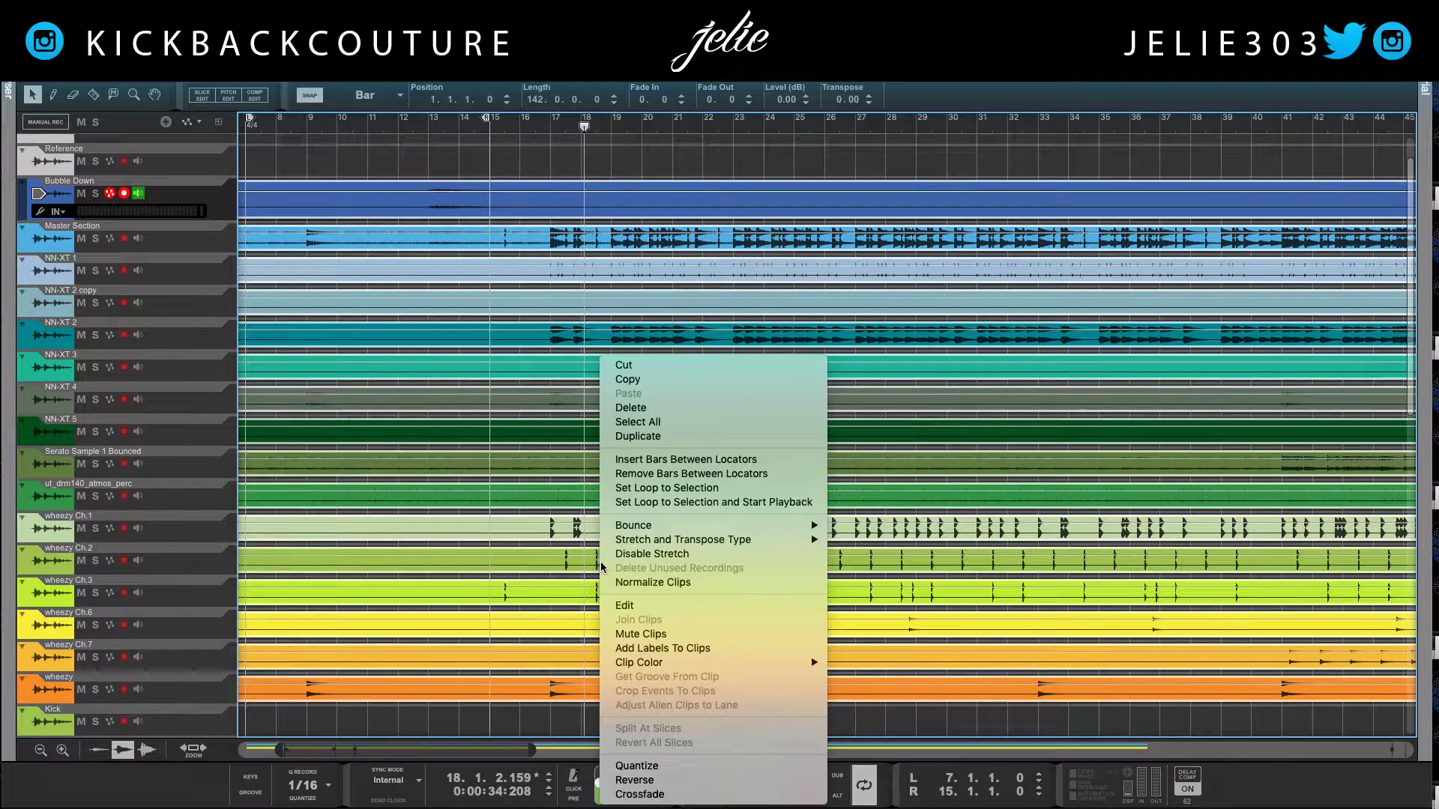
pyautogui.click(629, 554)
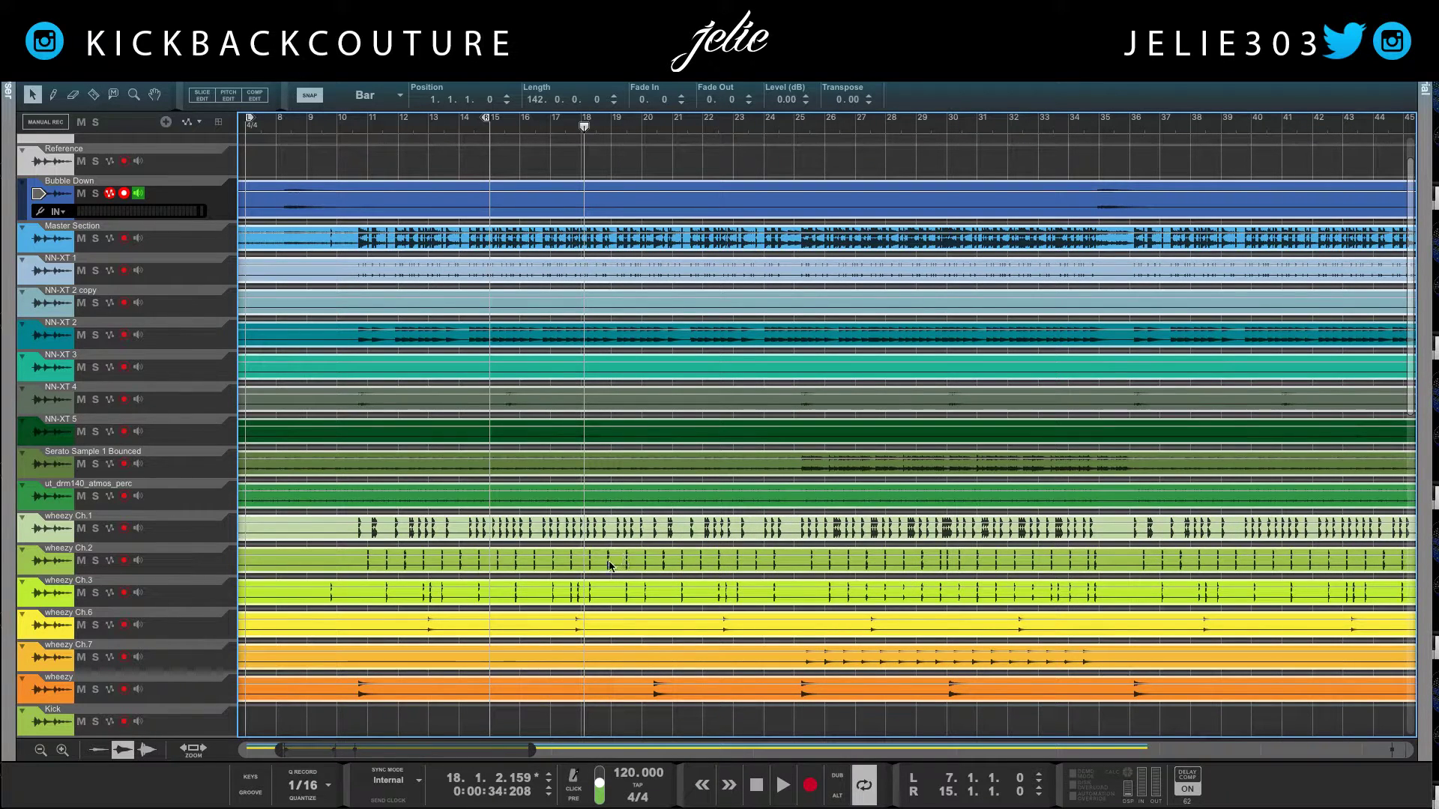
# Play back from bar 11 to check the unstretched clips, then deselect them
pyautogui.click(361, 126)
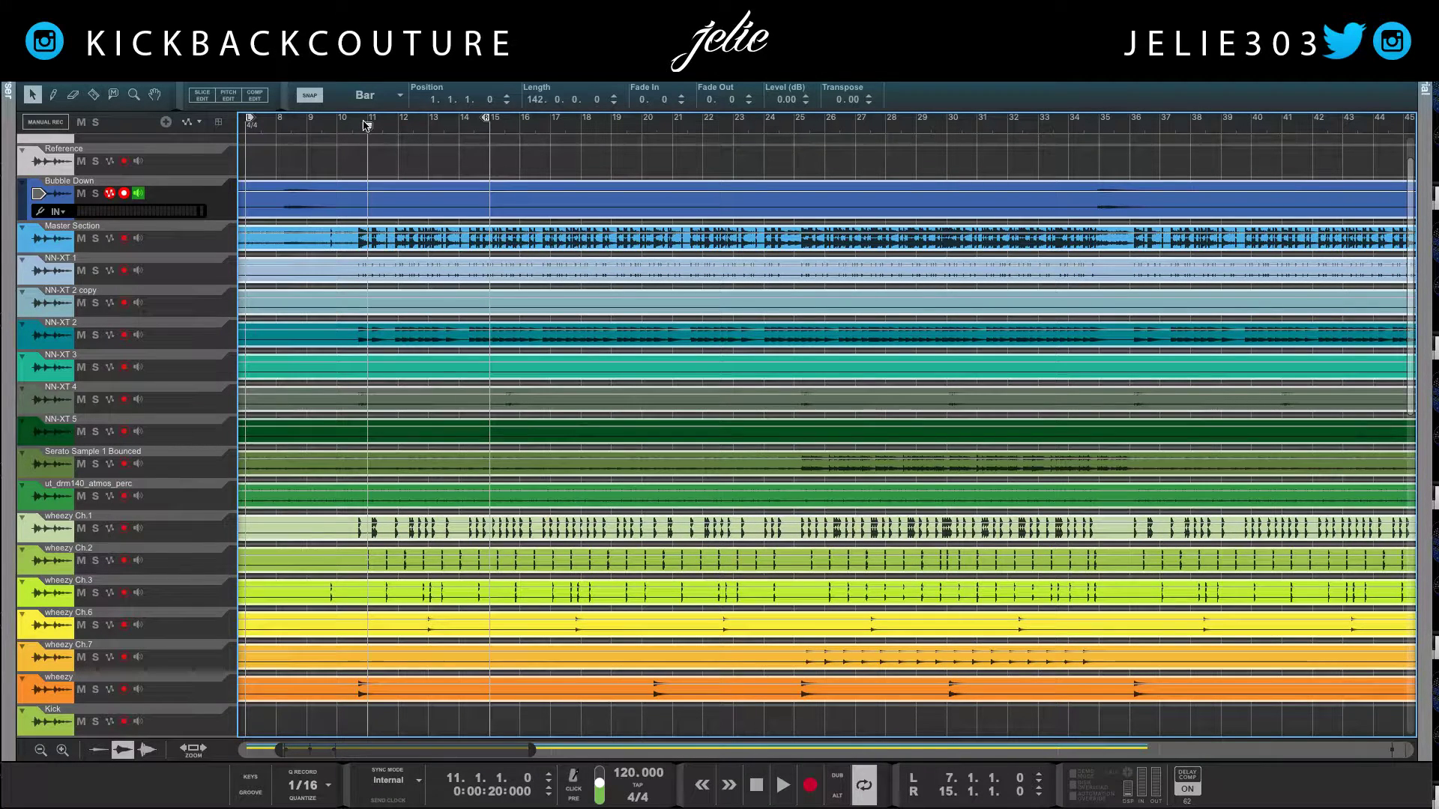
pyautogui.press('space')
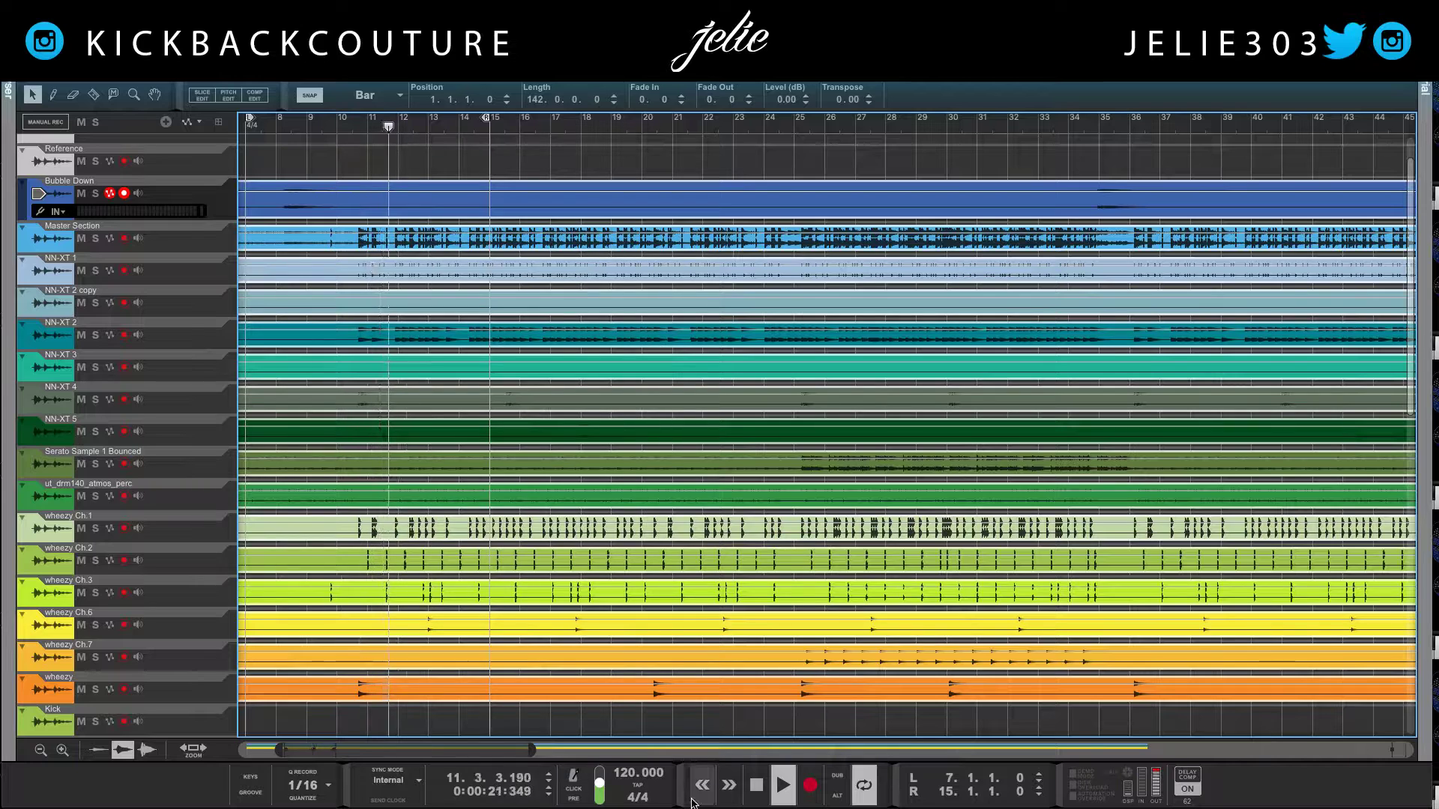
pyautogui.press('space')
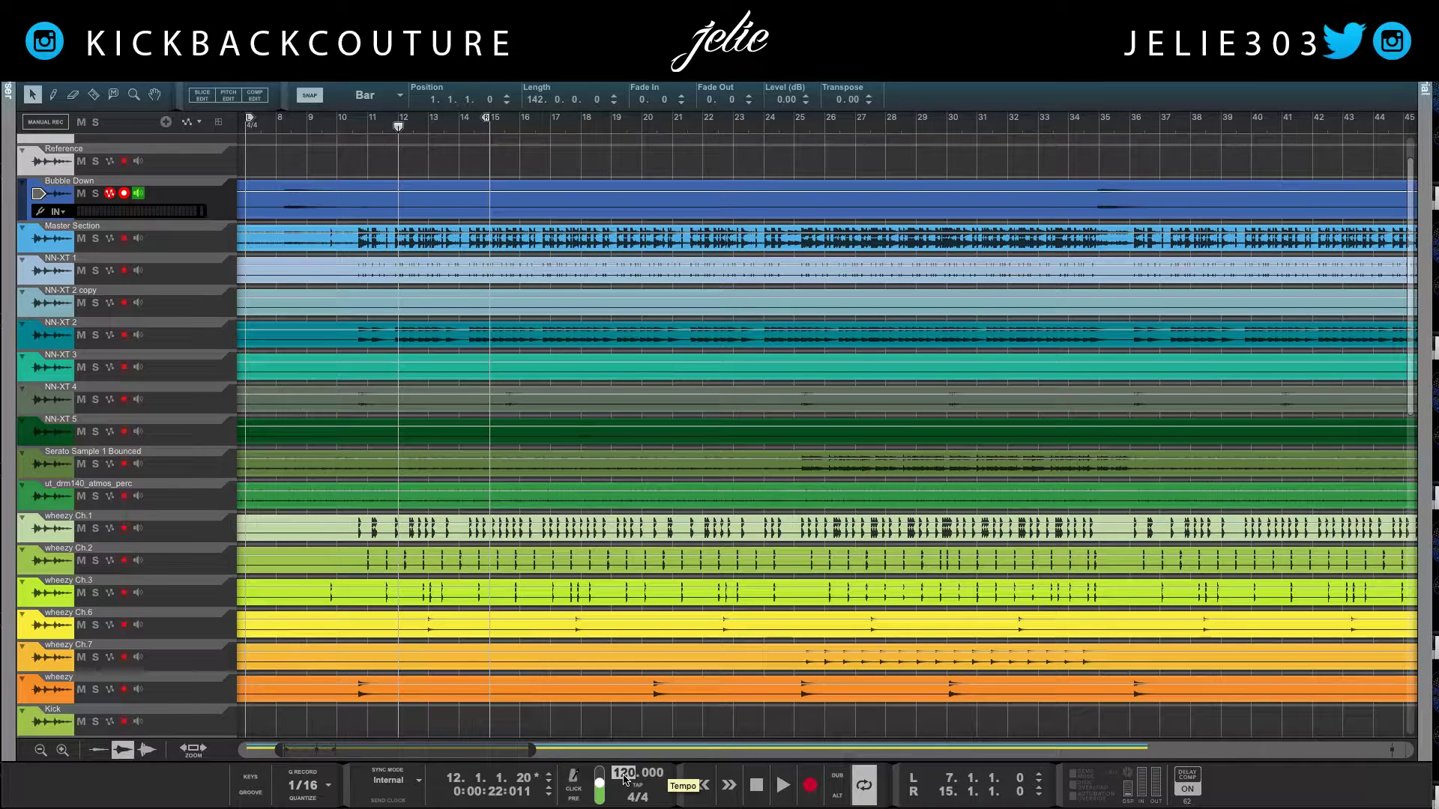
pyautogui.click(641, 737)
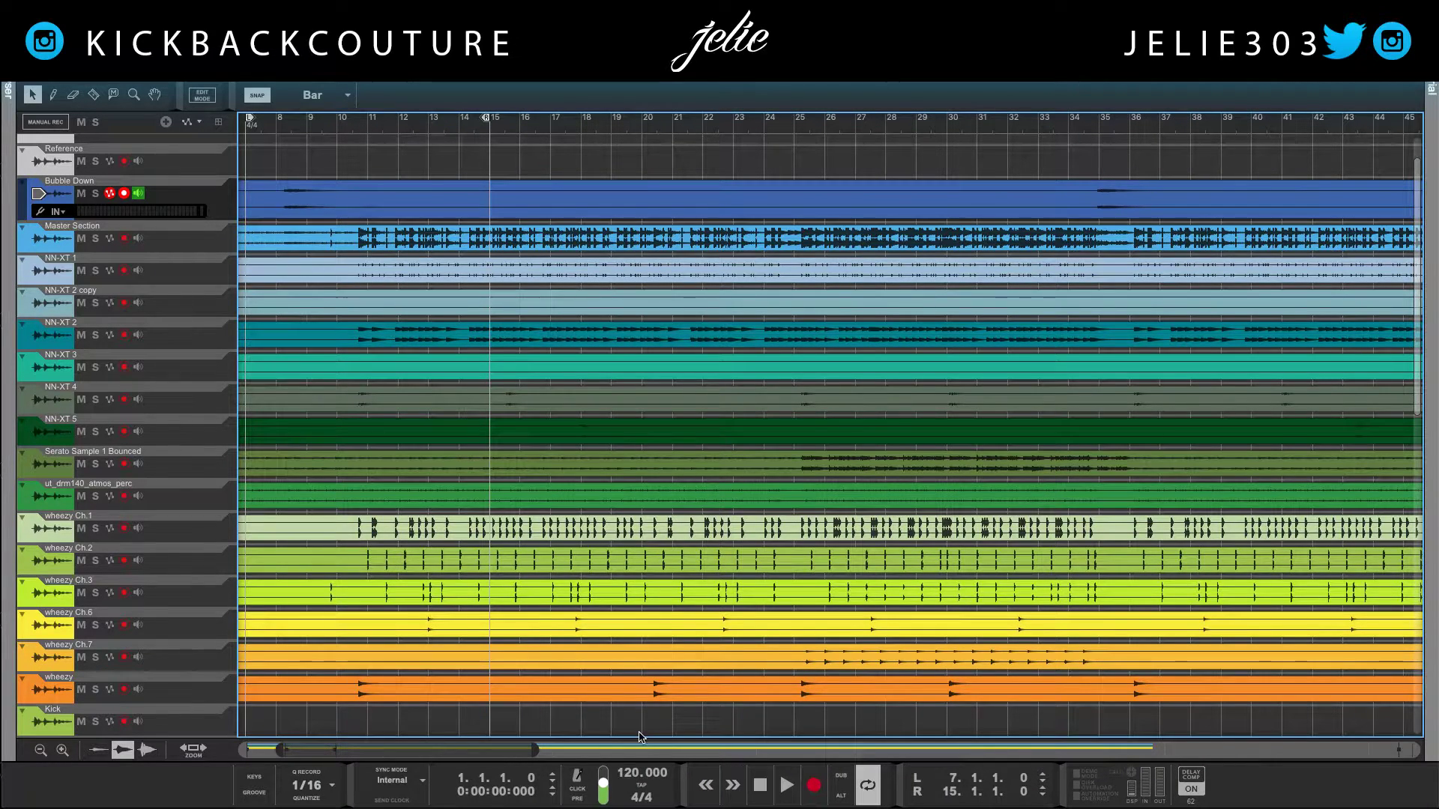
# Solo wheezy Ch.1, Ch.2 and Ch.3 and play them from bar 15
pyautogui.press('space')
pyautogui.press('space')
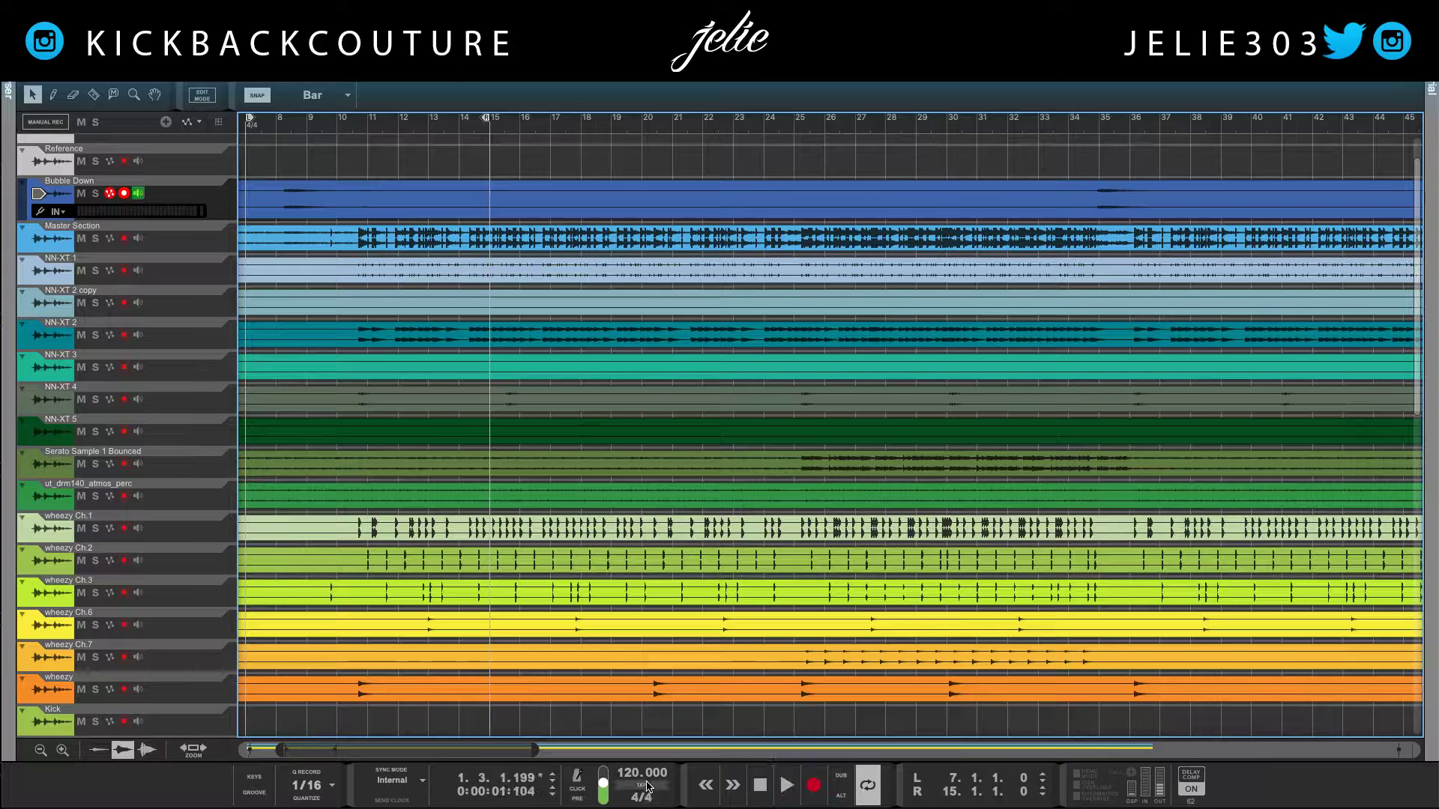
pyautogui.click(491, 126)
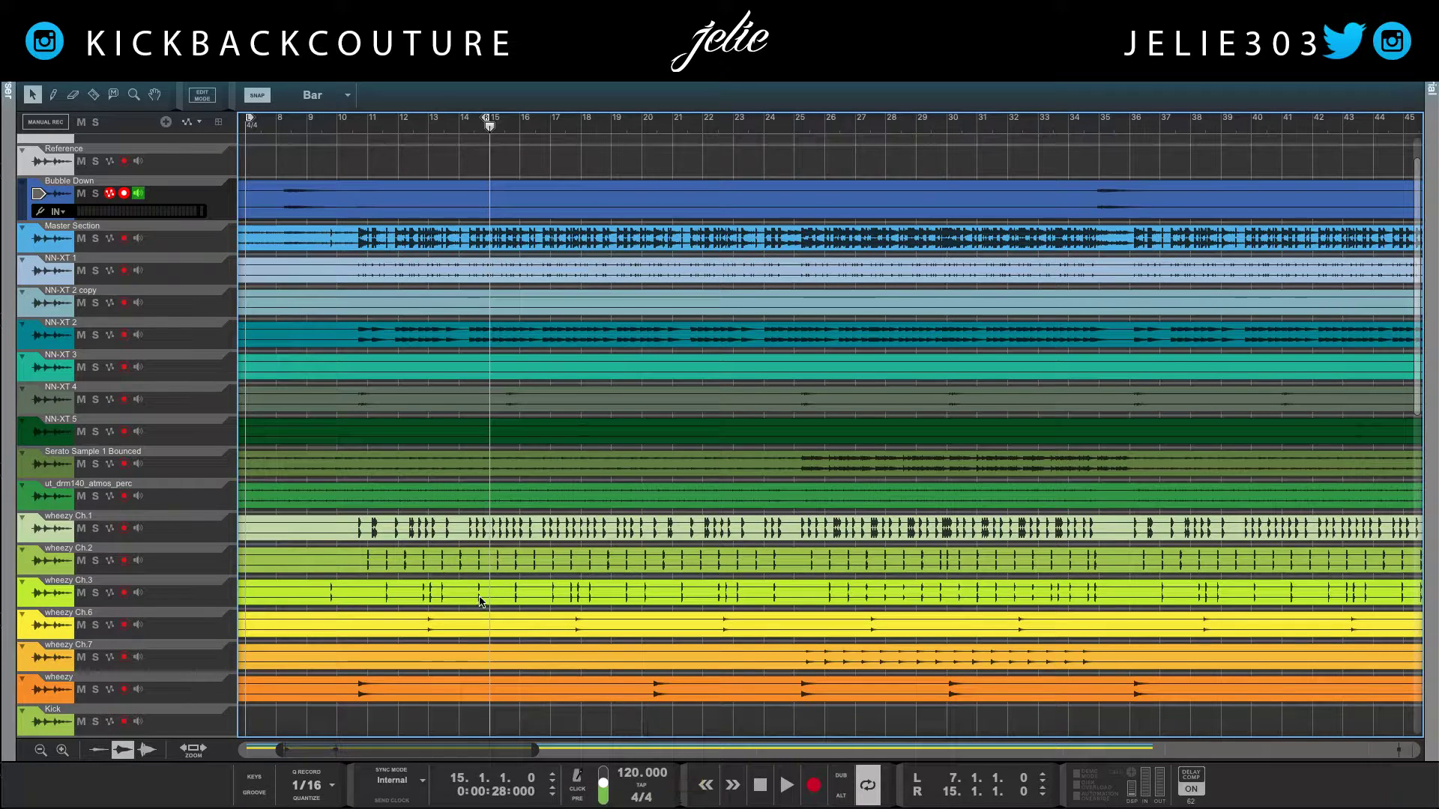
pyautogui.click(95, 529)
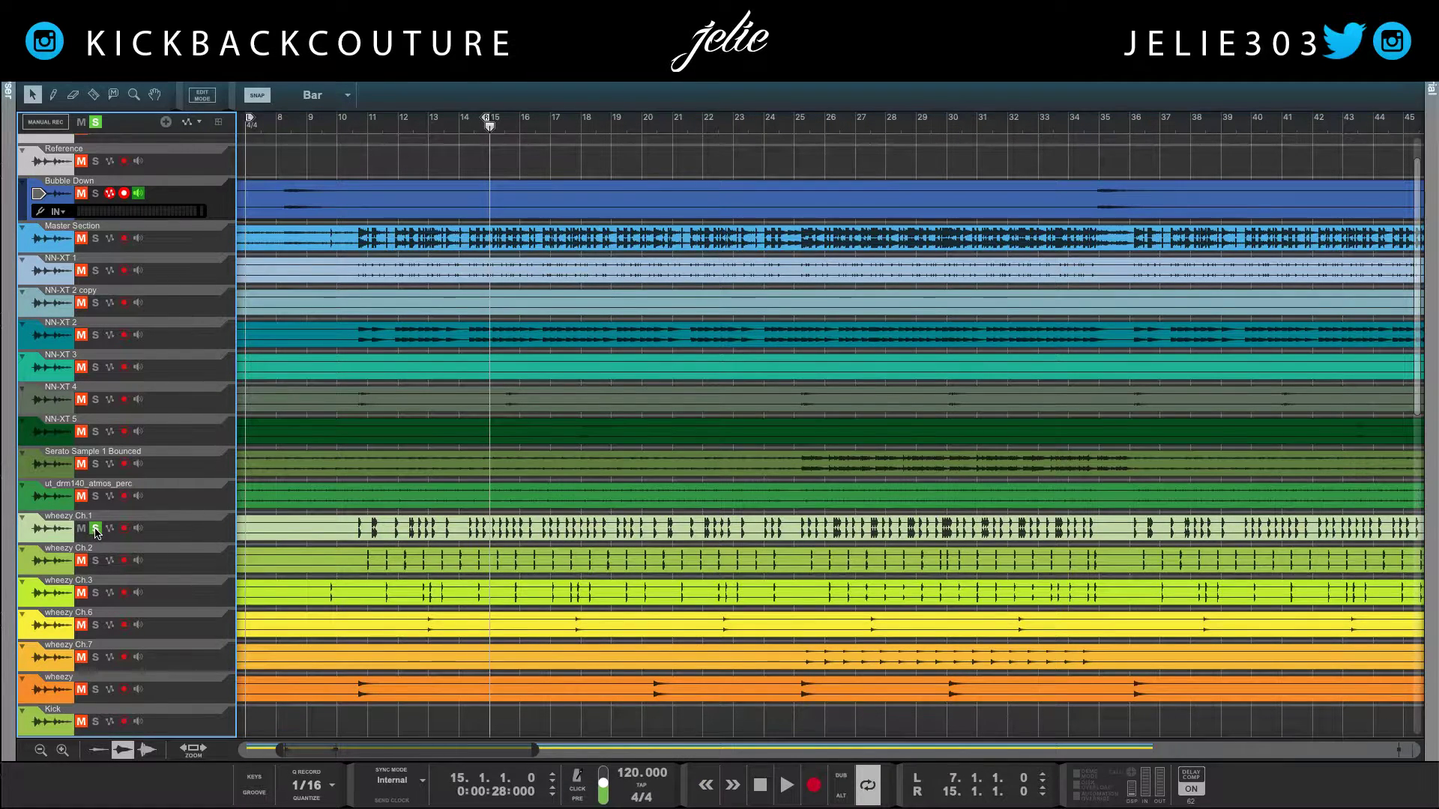
pyautogui.click(95, 560)
pyautogui.click(95, 593)
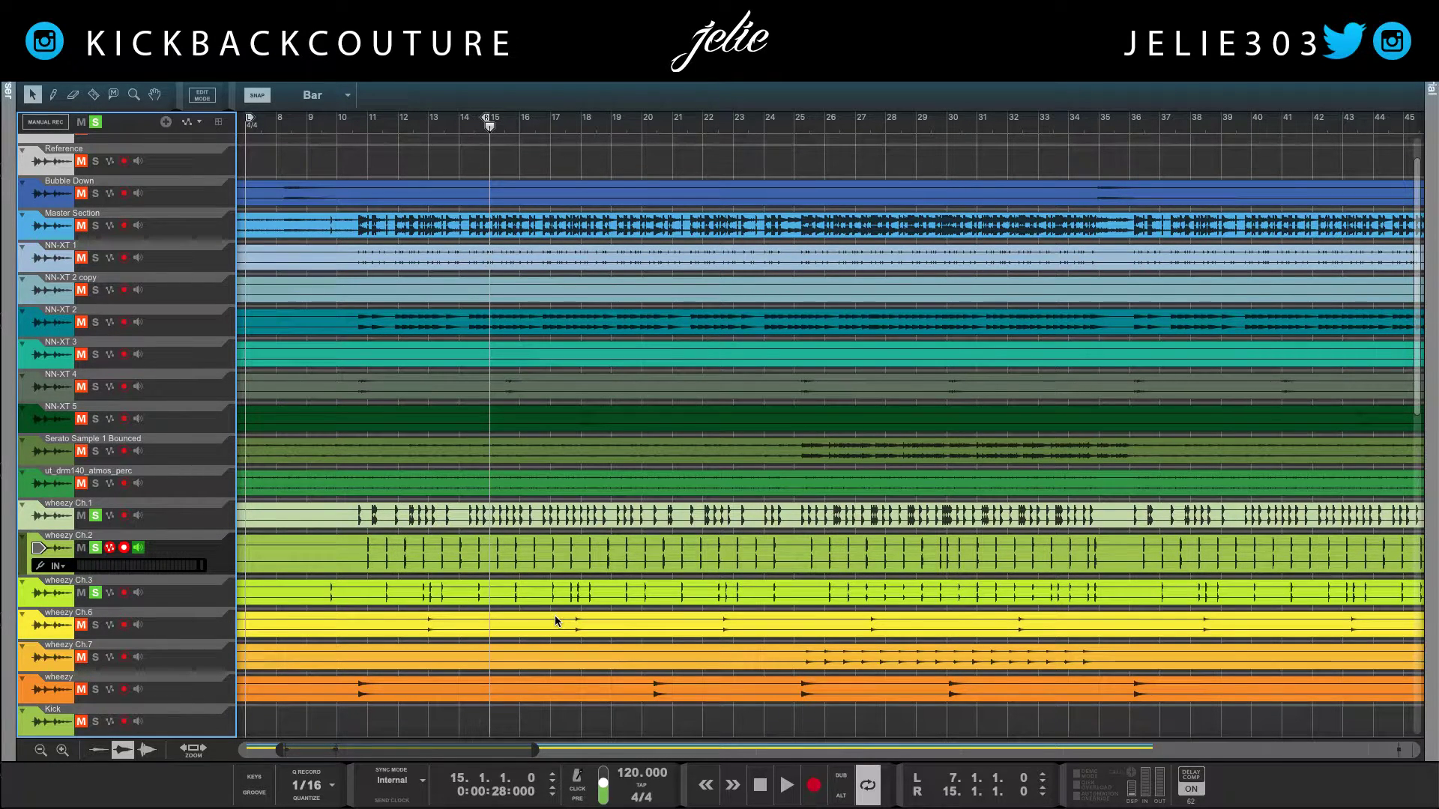
pyautogui.press('space')
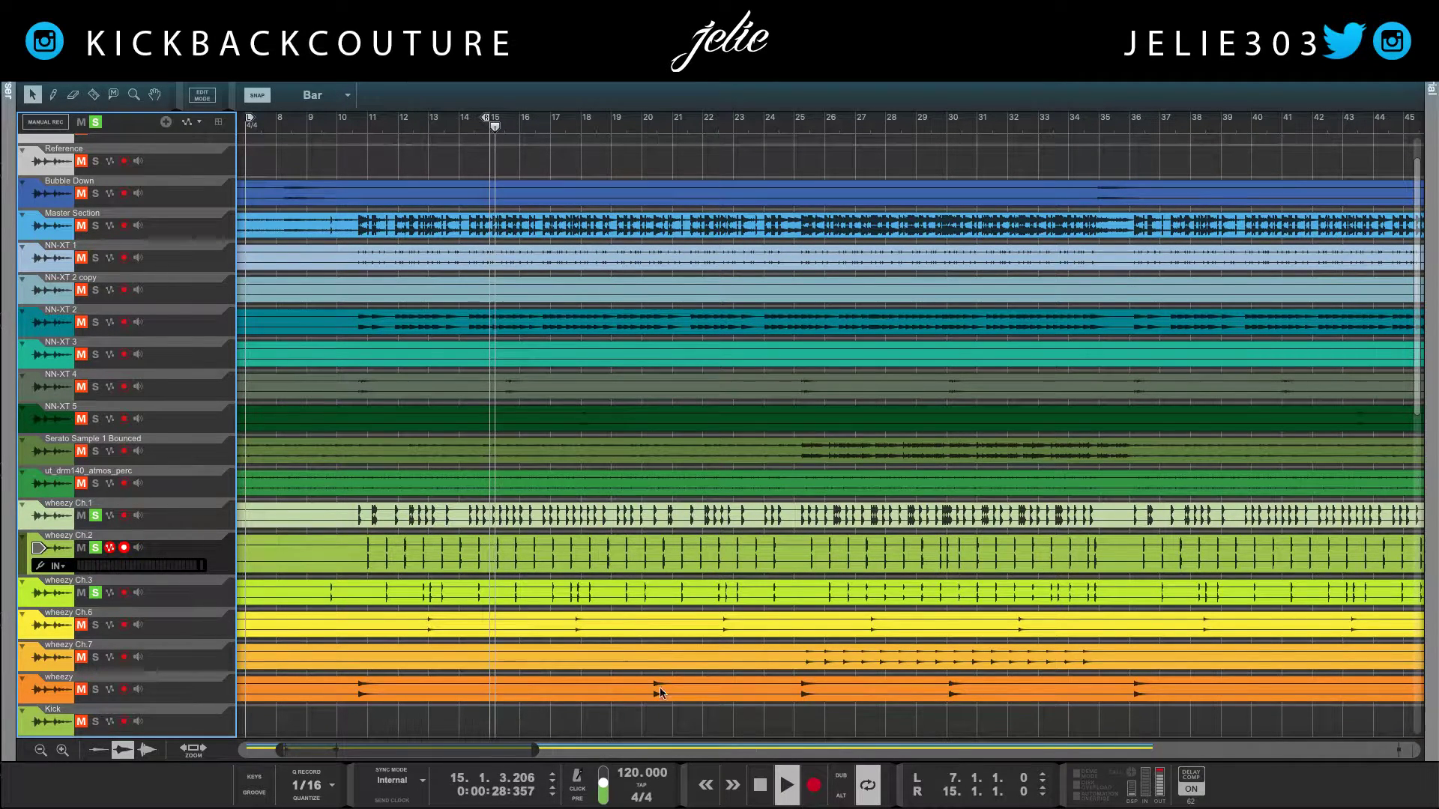
# Tap in a tempo matching the stems, settling on 100 BPM
pyautogui.click(634, 788)
pyautogui.click(634, 789)
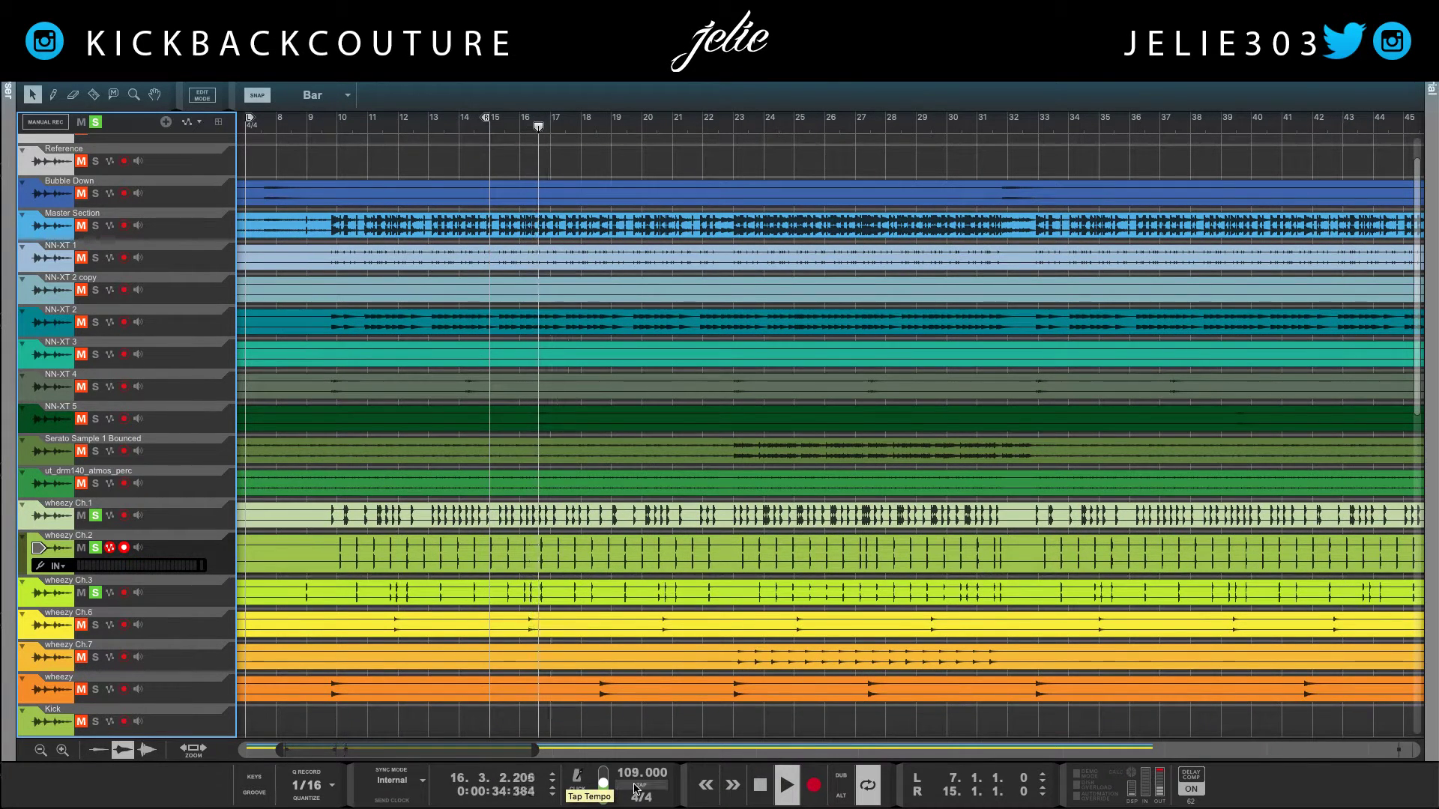
pyautogui.click(634, 789)
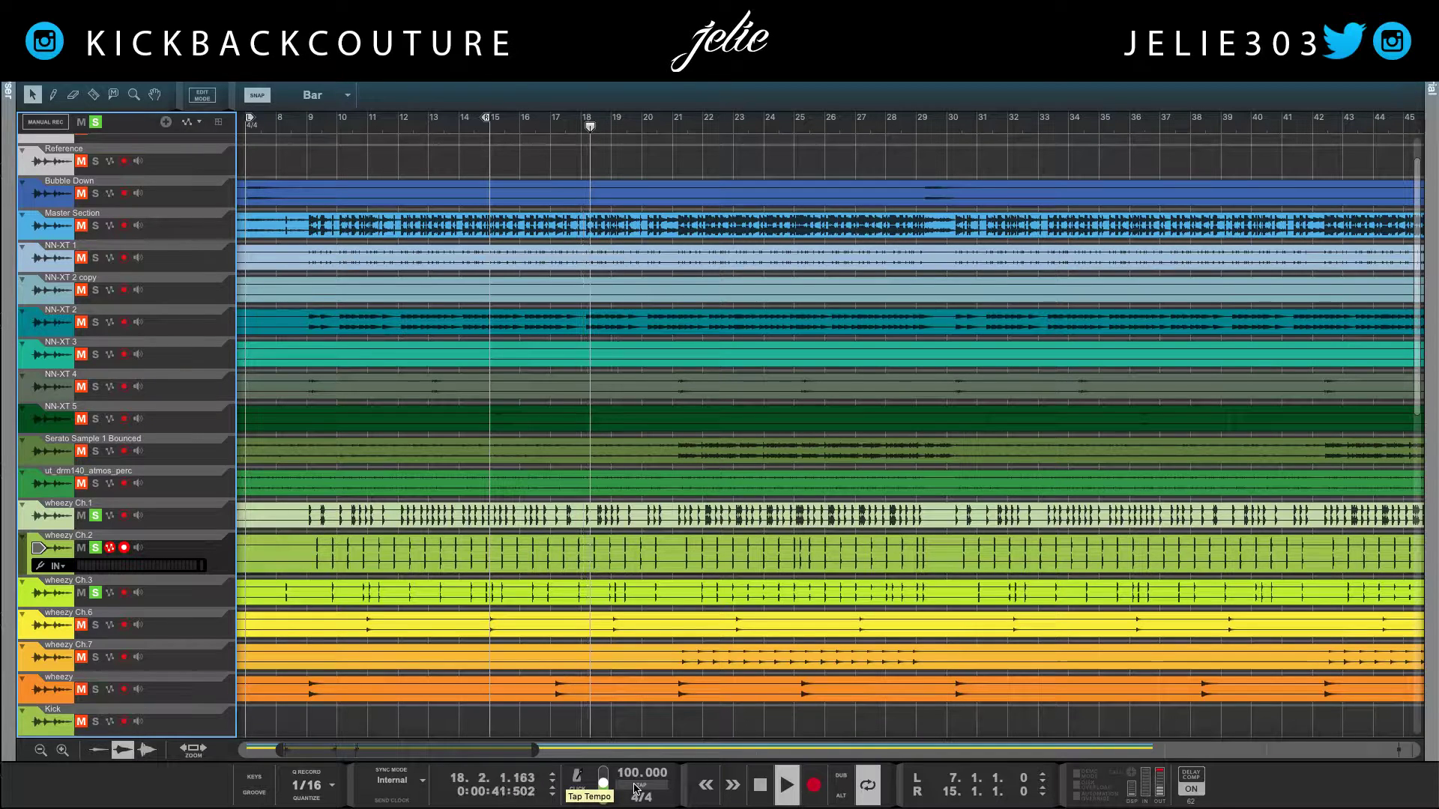
pyautogui.click(634, 788)
pyautogui.press('space')
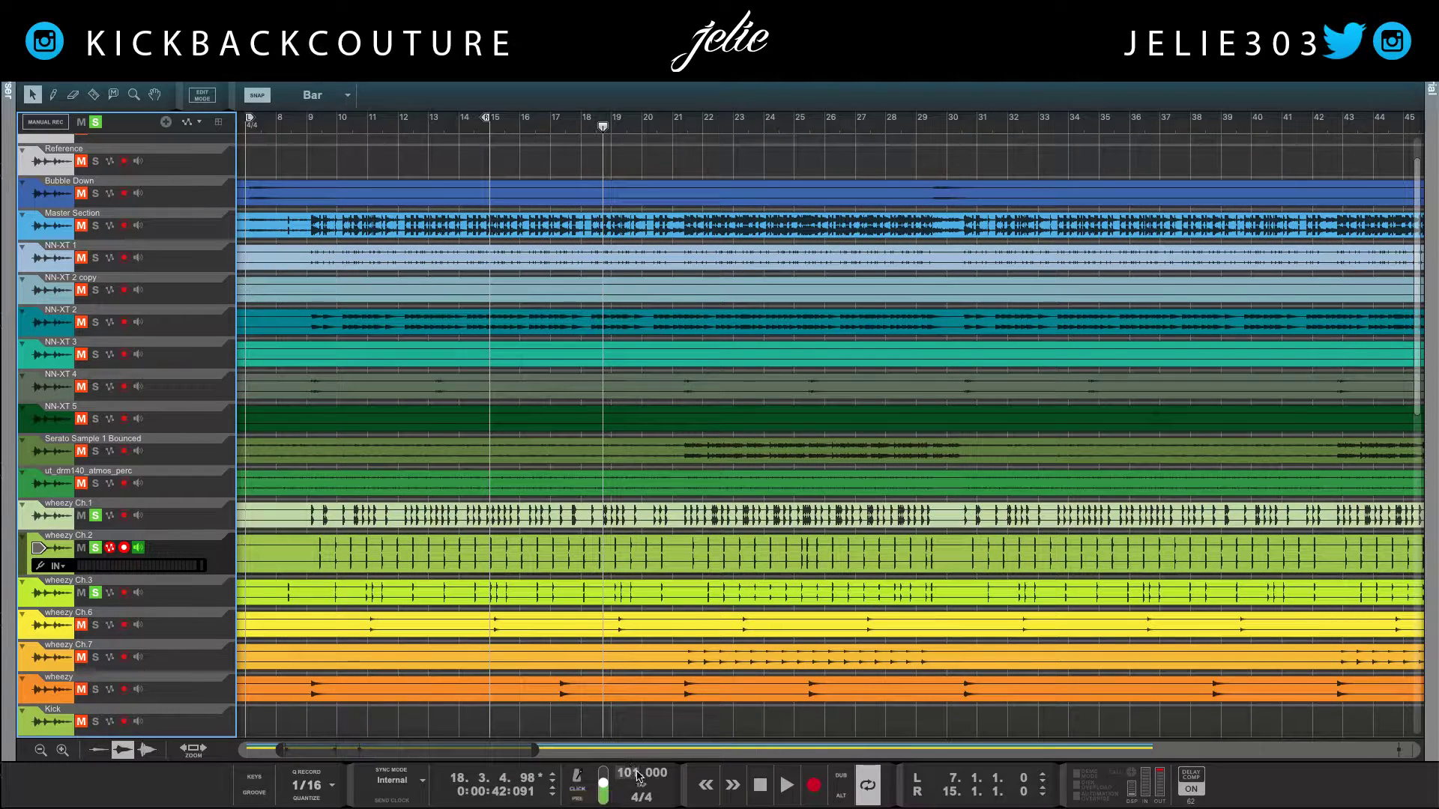
pyautogui.moveTo(634, 776); pyautogui.dragTo(634, 778)
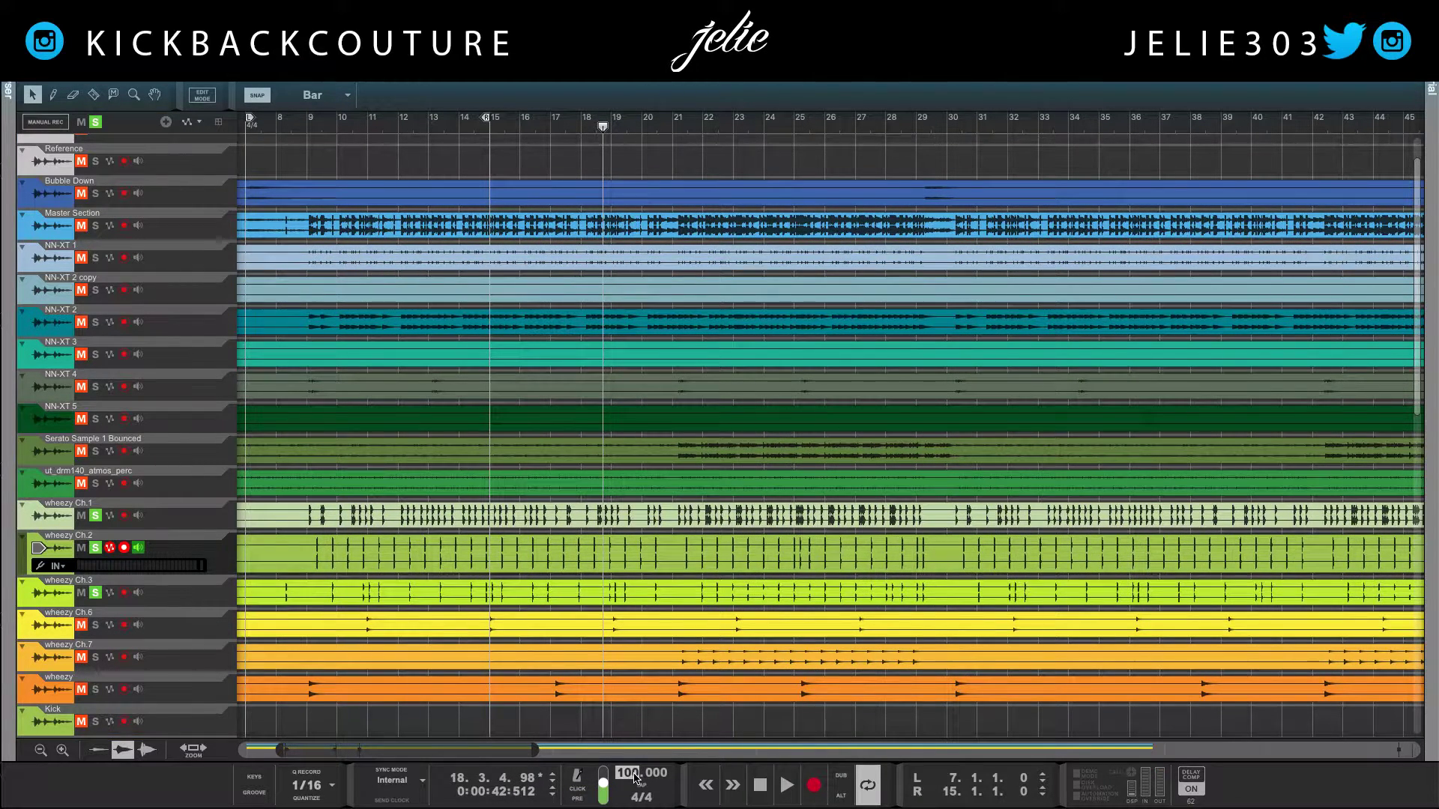
# Unsolo the three wheezy tracks and move Master Section above Bubble Down
pyautogui.click(95, 548)
pyautogui.click(95, 516)
pyautogui.click(95, 593)
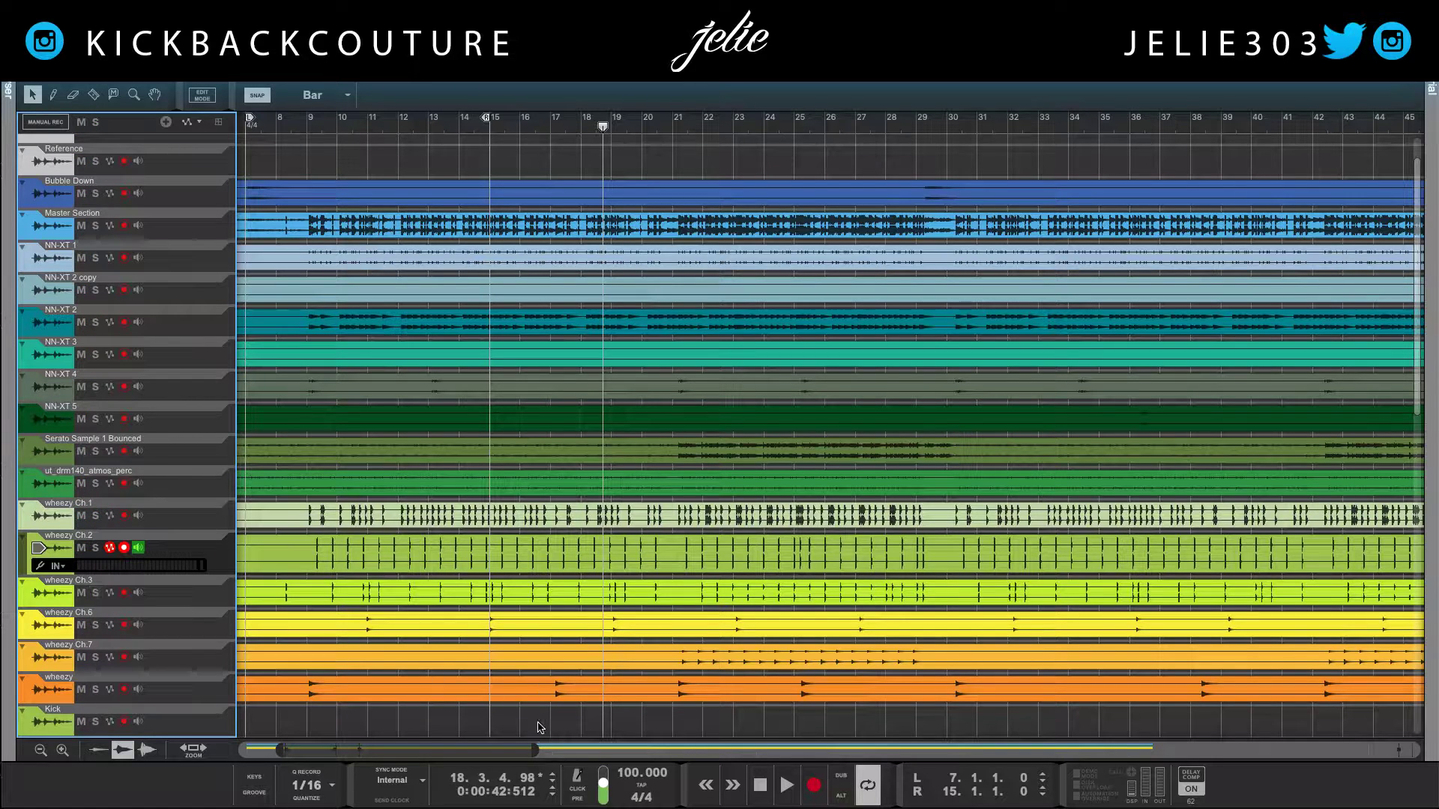
pyautogui.scroll(-1, 407, 649)
pyautogui.scroll(-1, 407, 649)
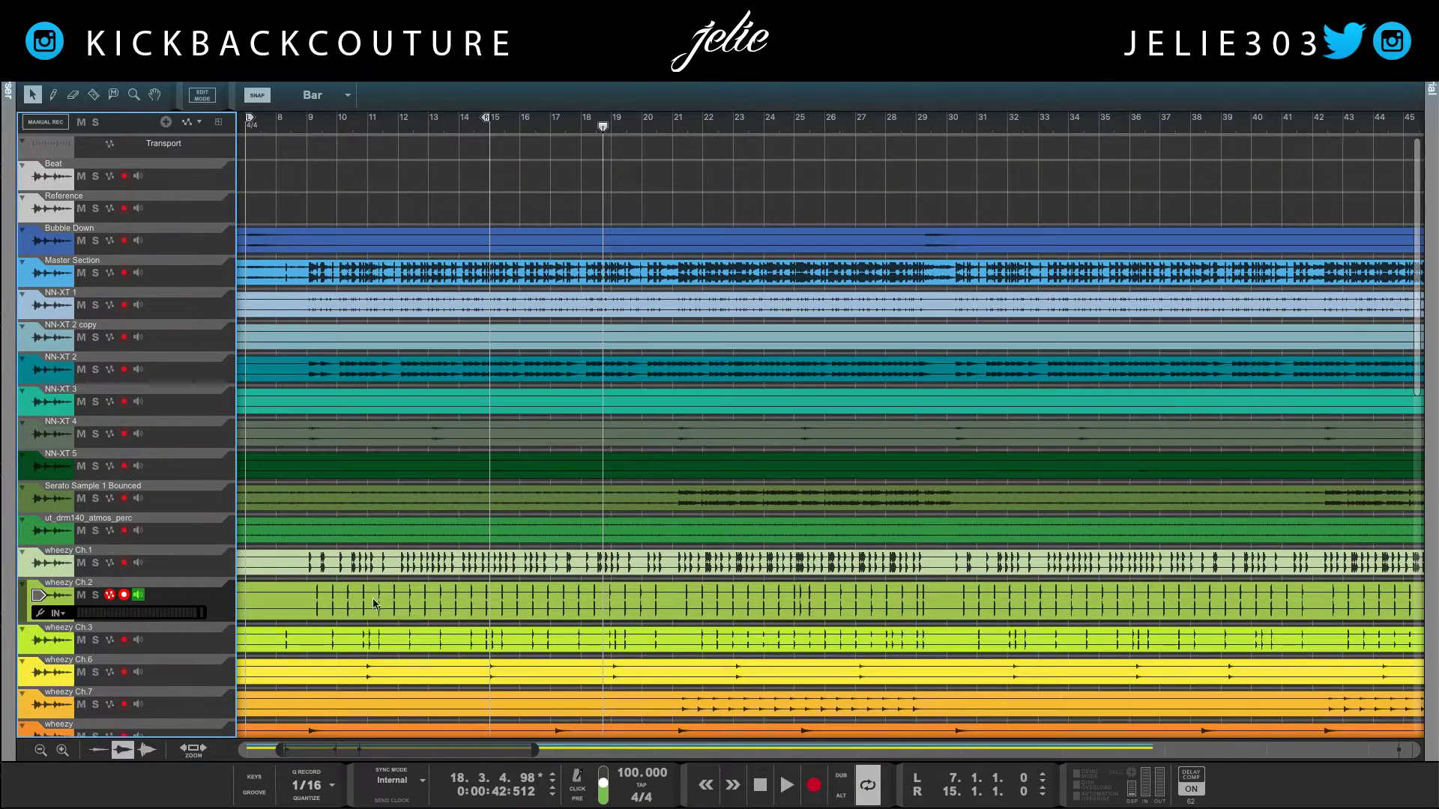
pyautogui.scroll(2, 88, 298)
pyautogui.moveTo(39, 258); pyautogui.dragTo(39, 210)
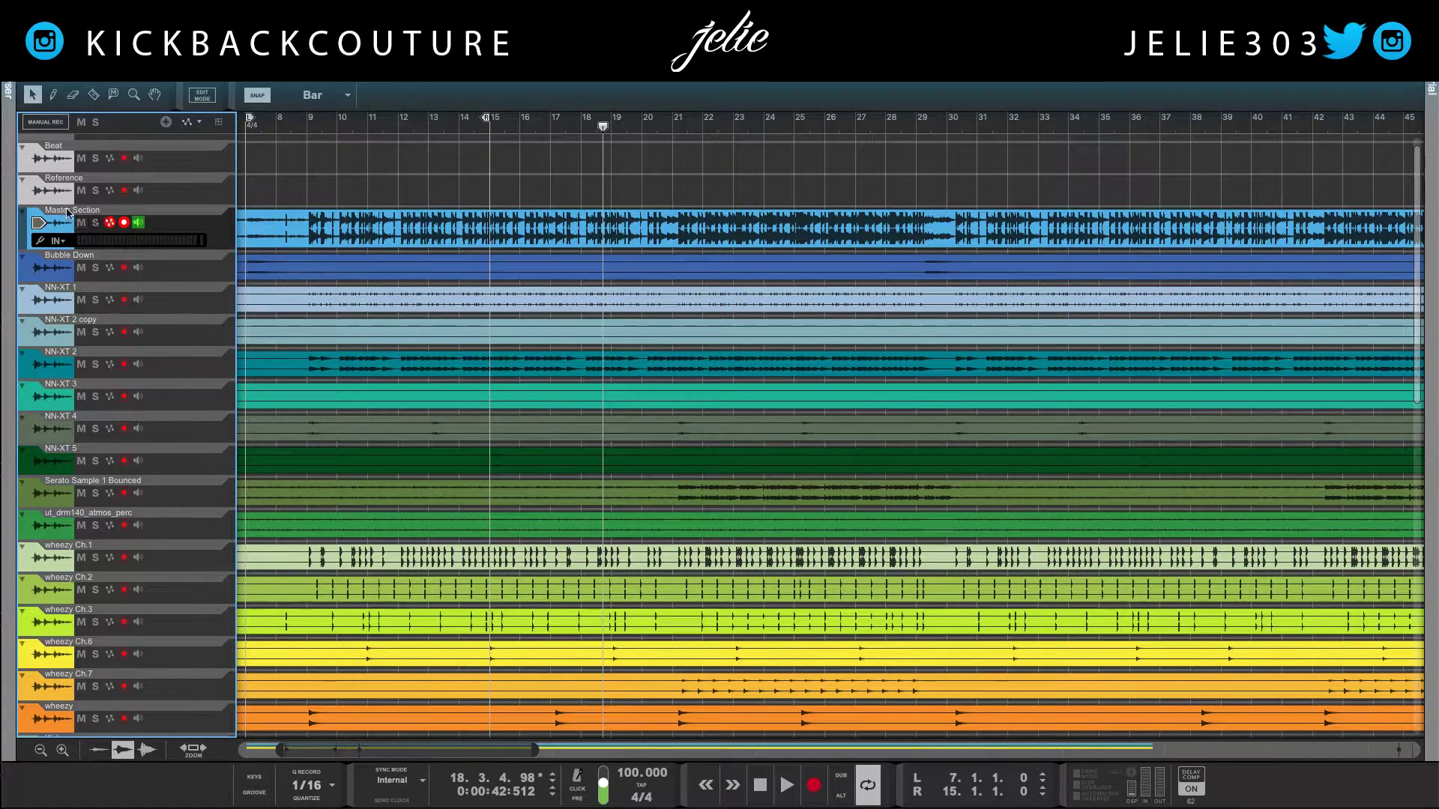
# Rename the Master Section track to 'Reference' and select its audio clip
pyautogui.doubleClick(68, 212)
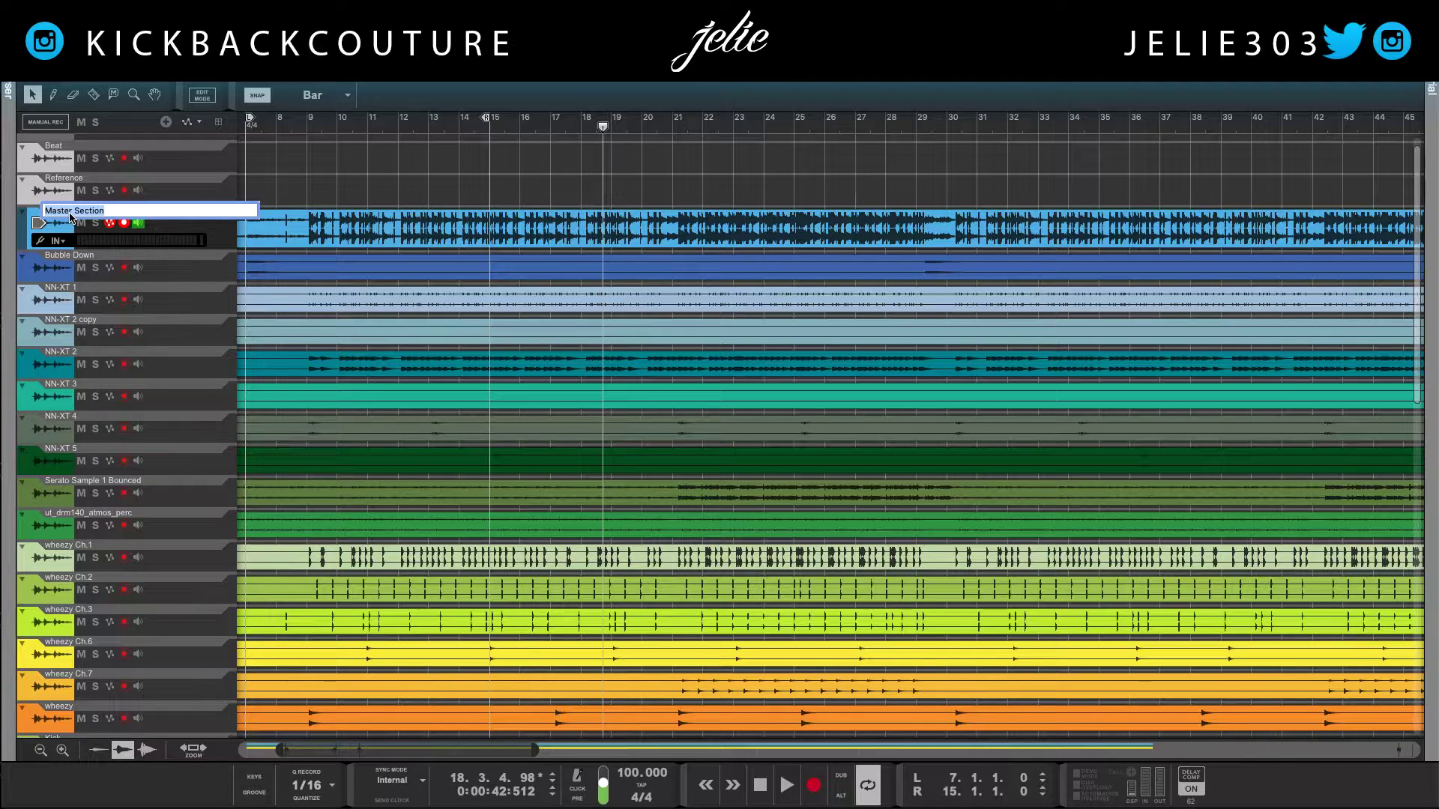
pyautogui.write('Reference')
pyautogui.press('Return')
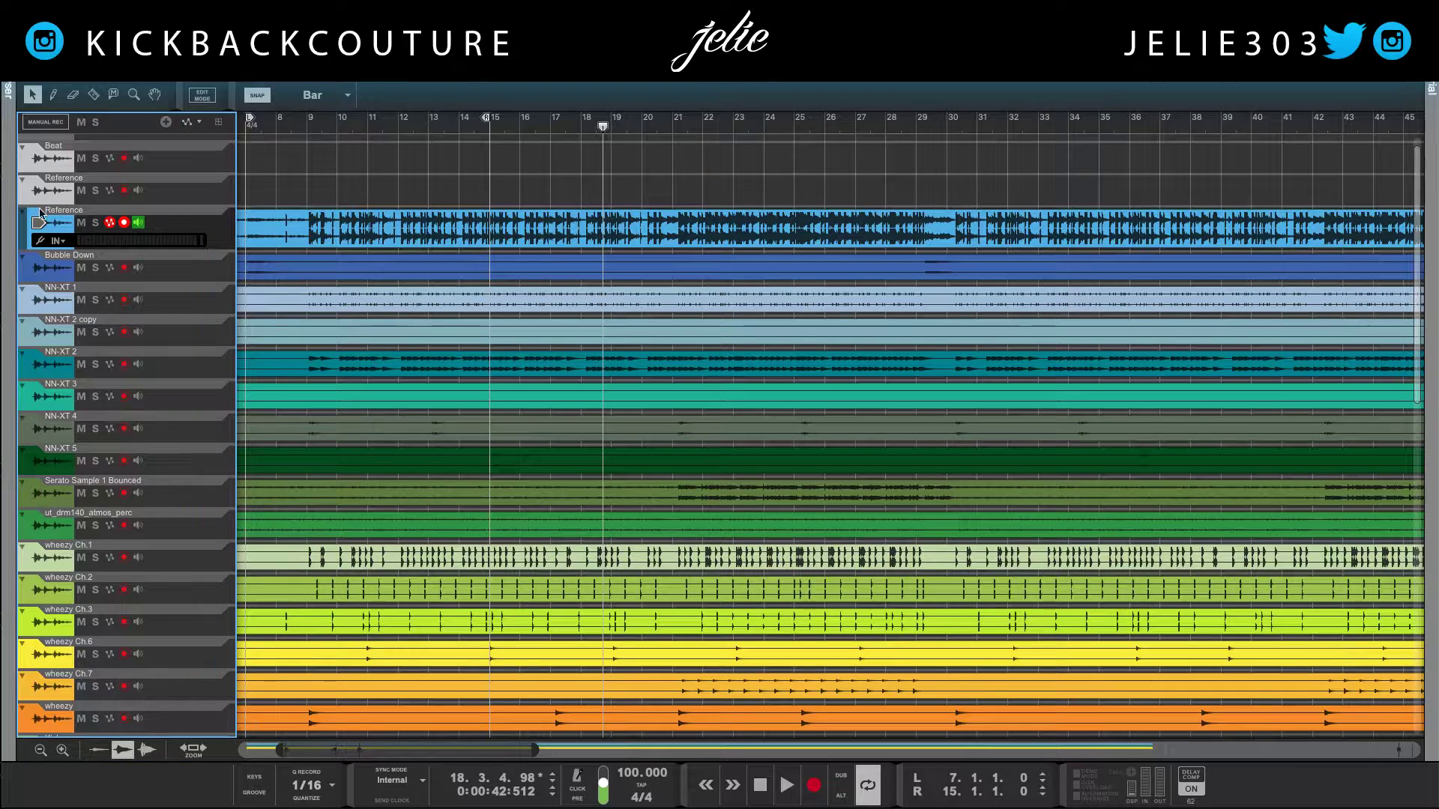
pyautogui.click(362, 228)
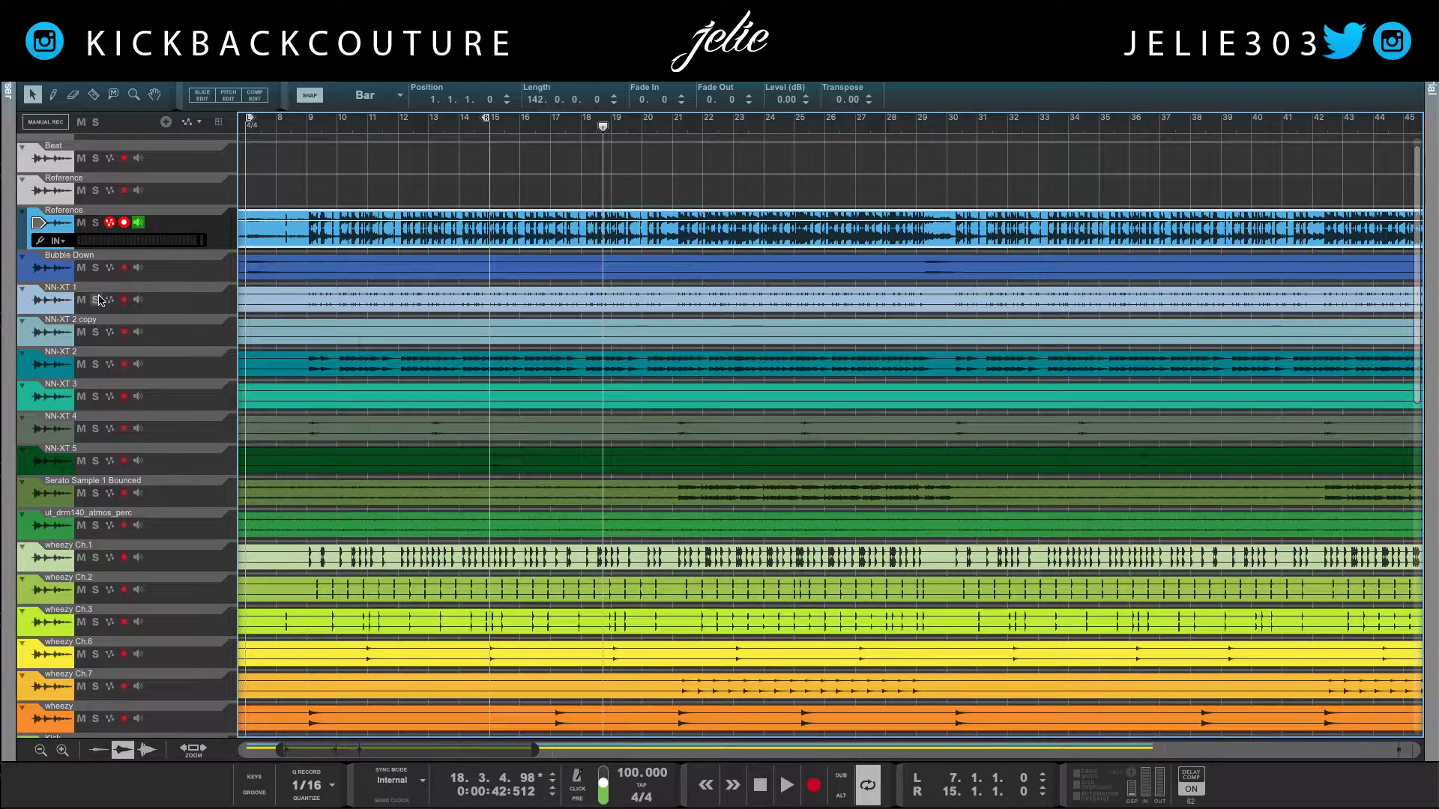
# Solo the wheezy track and audition it from bar 17
pyautogui.scroll(-5, 100, 299)
pyautogui.scroll(3, 198, 500)
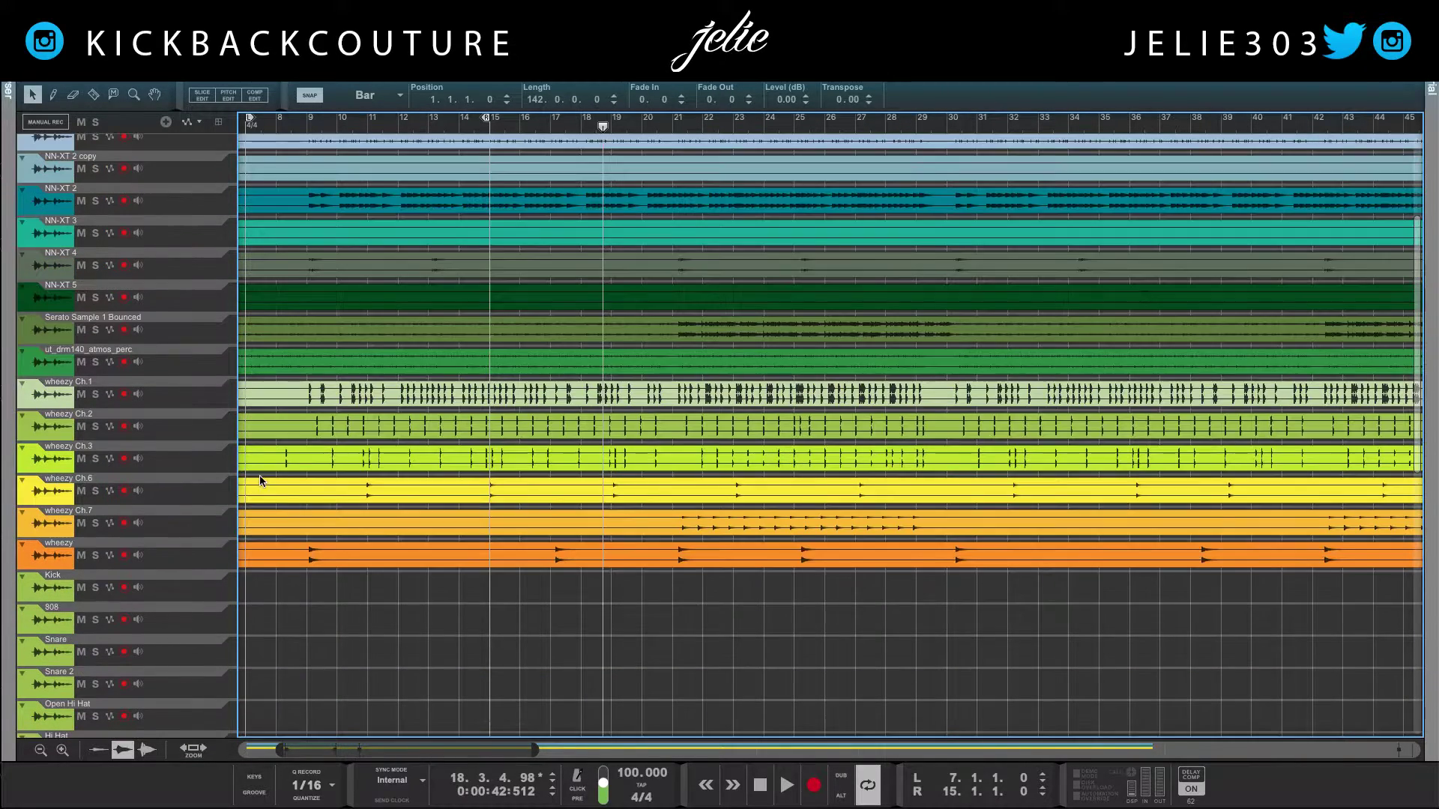
pyautogui.scroll(-9, 208, 469)
pyautogui.scroll(3, 210, 450)
pyautogui.scroll(4, 210, 450)
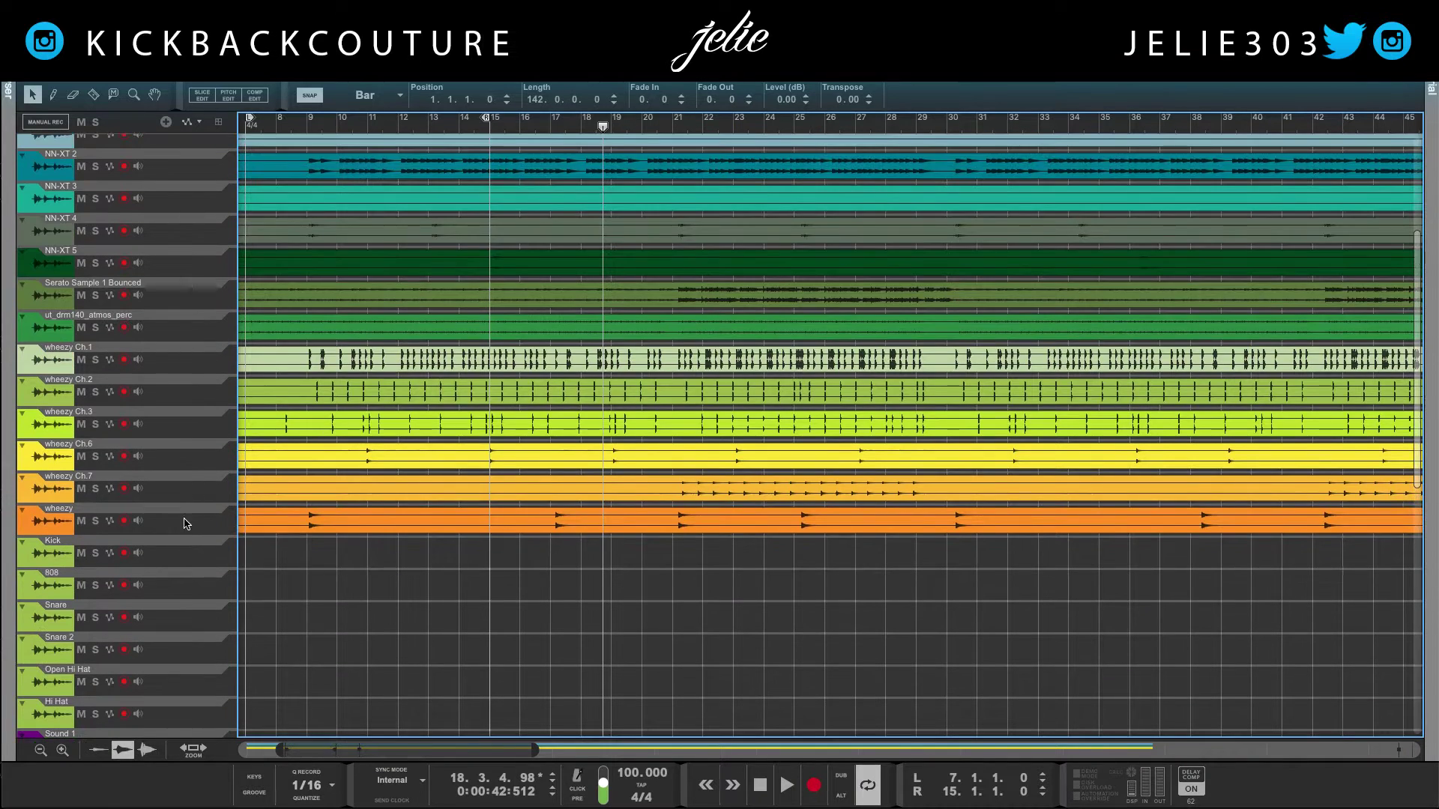
pyautogui.scroll(-6, 128, 558)
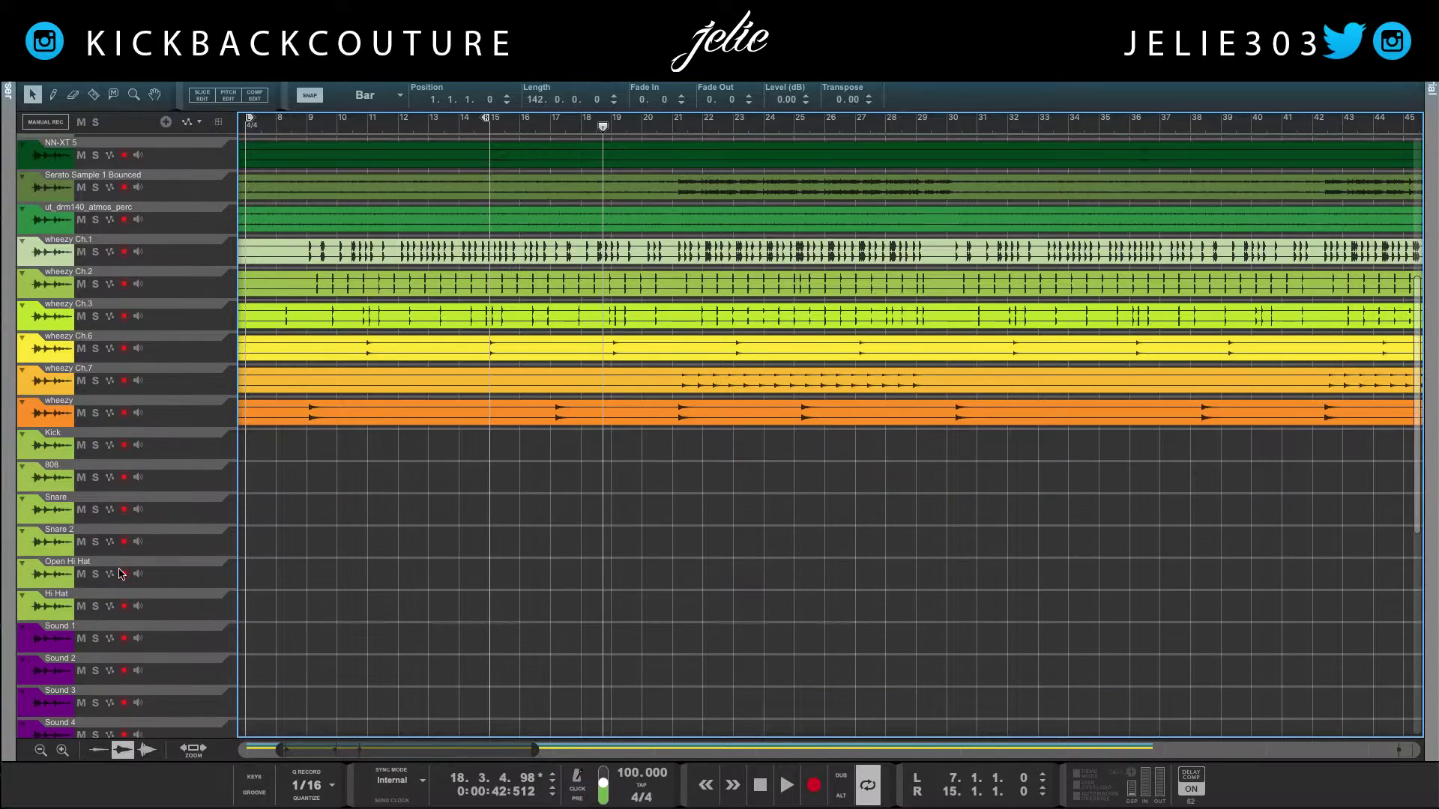
pyautogui.scroll(3, 77, 377)
pyautogui.click(57, 330)
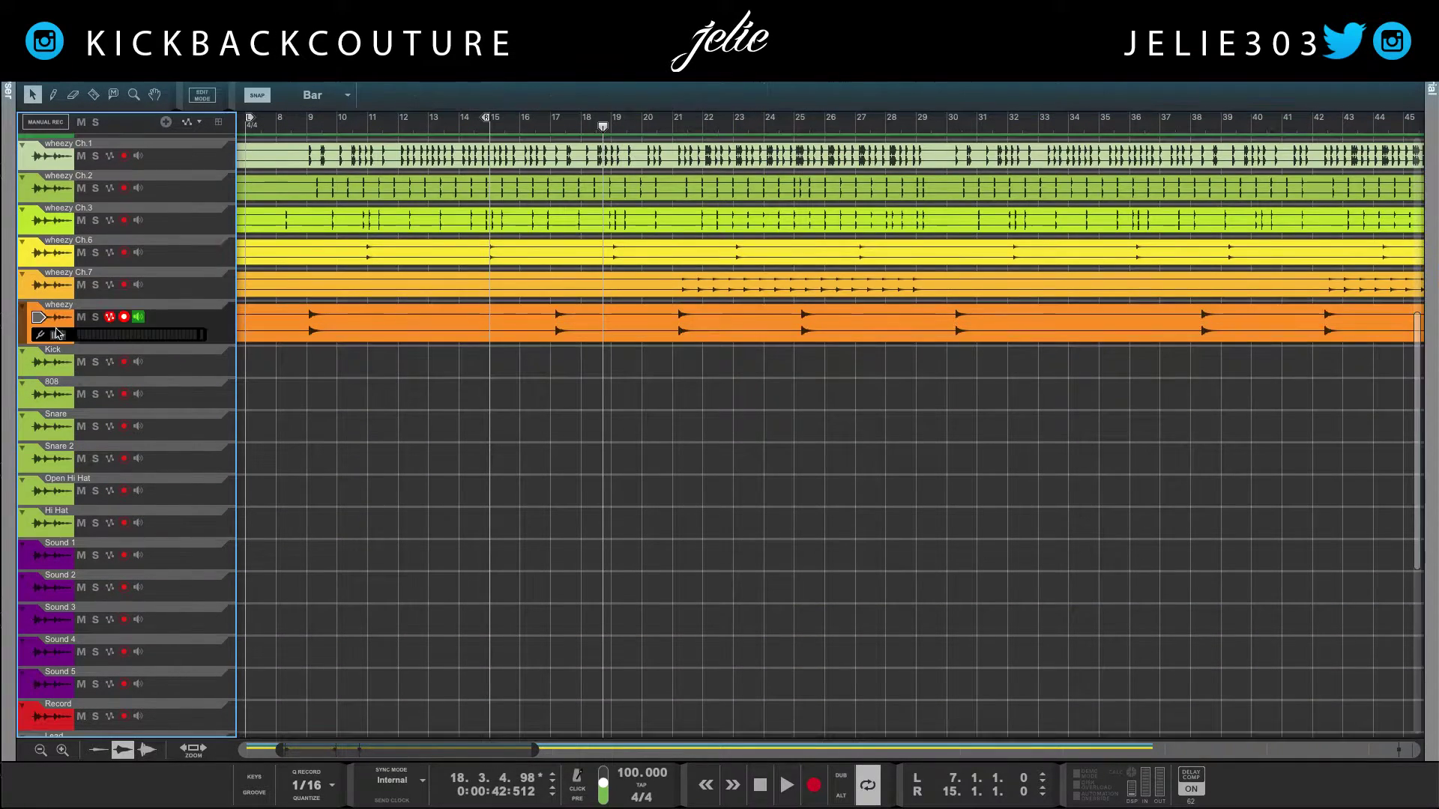
pyautogui.click(95, 317)
pyautogui.click(551, 361)
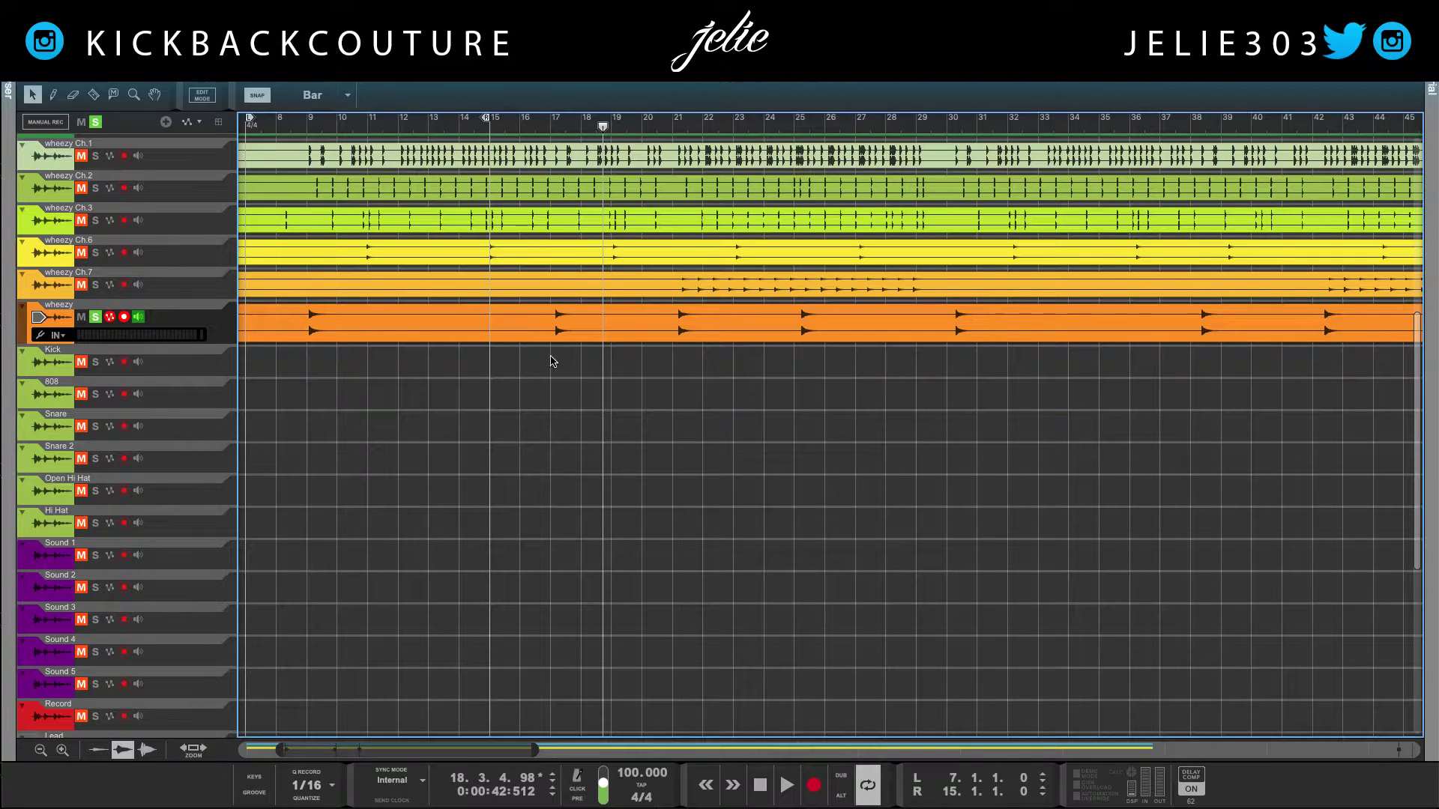
pyautogui.click(548, 135)
pyautogui.press('space')
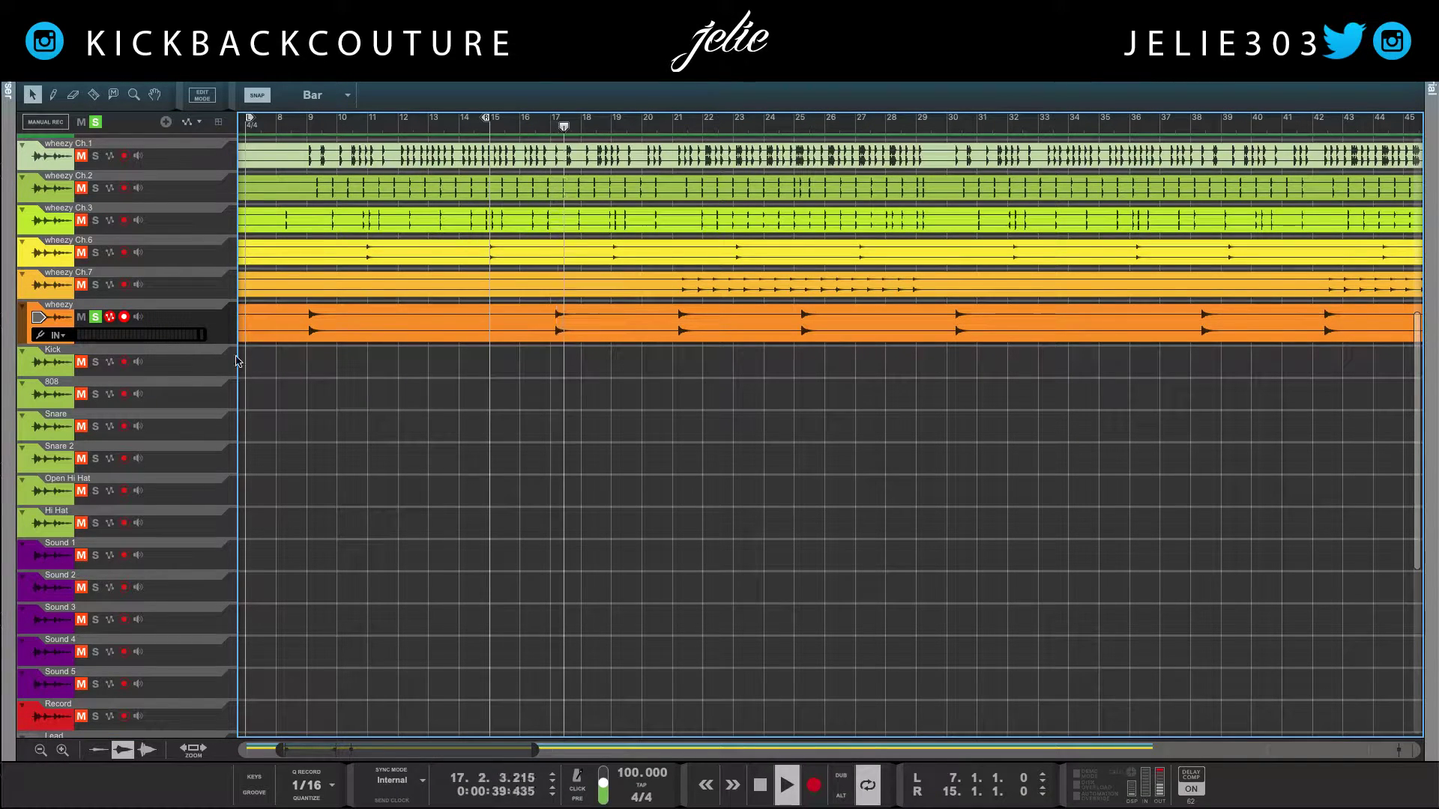
# Unsolo wheezy, move it below Hi Hat, and begin renaming it
pyautogui.click(95, 319)
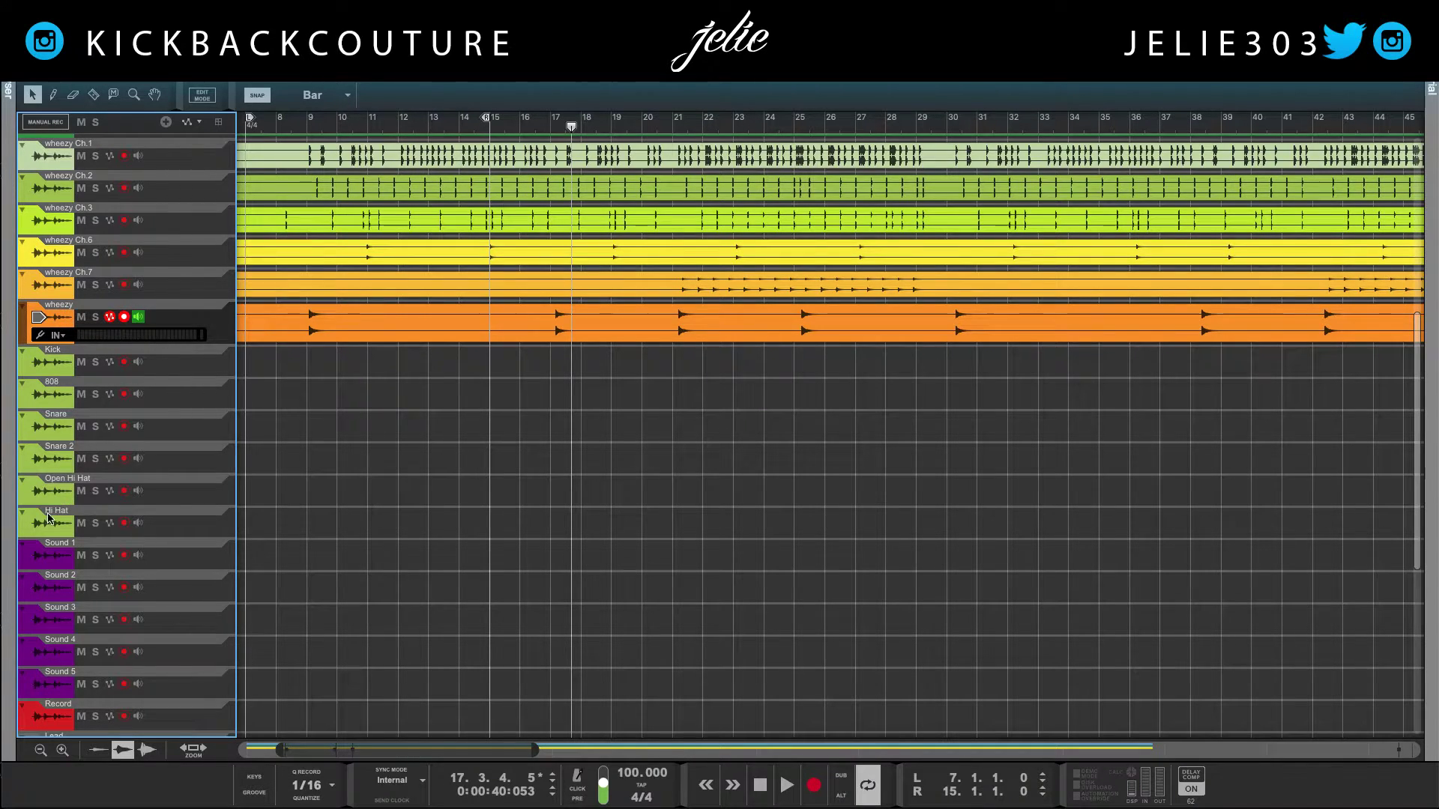
pyautogui.moveTo(27, 329); pyautogui.dragTo(56, 514)
pyautogui.doubleClick(64, 499)
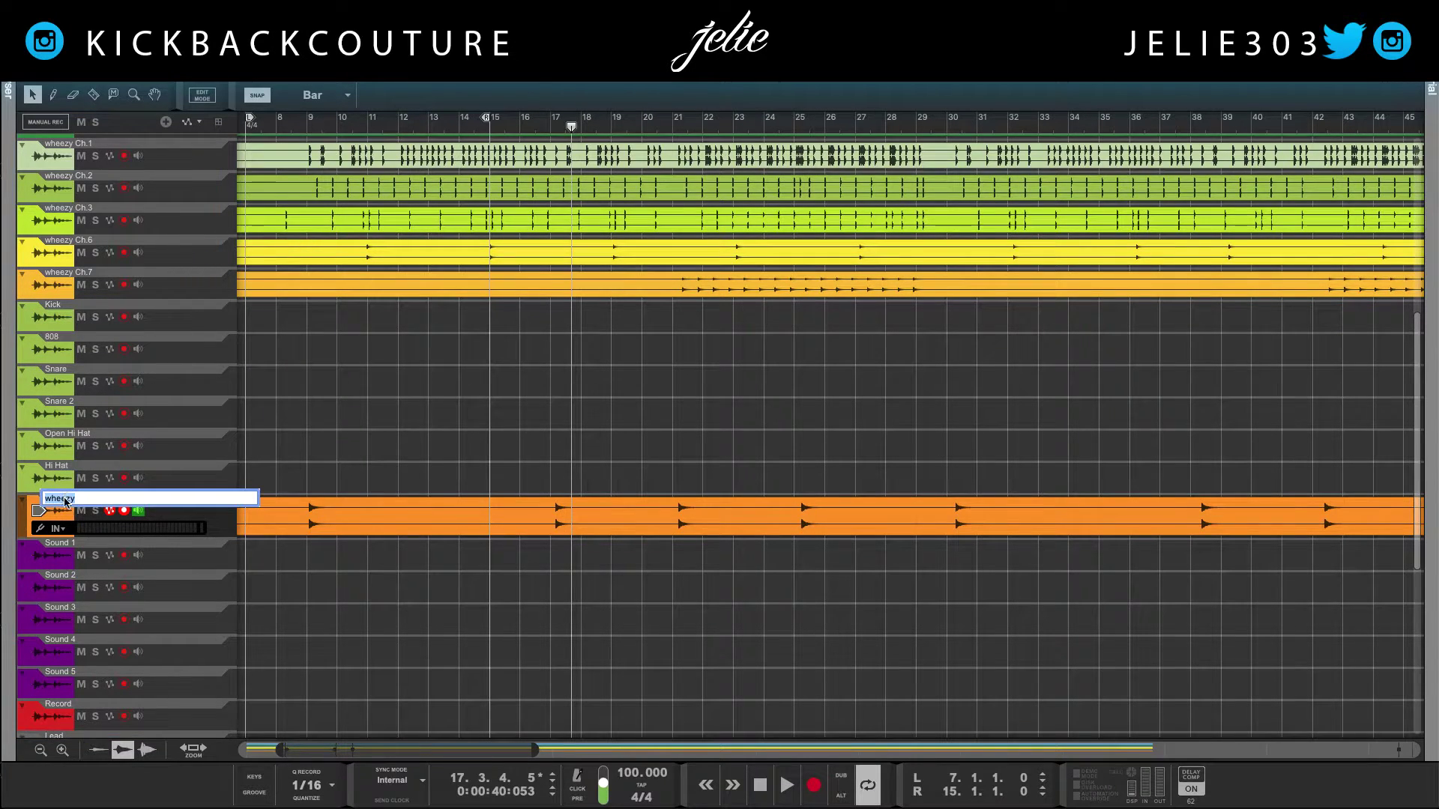
pyautogui.write('c')
# Name the track 'Cymbal' and colour it light olive green
pyautogui.press('Return')
pyautogui.scroll(3, 248, 417)
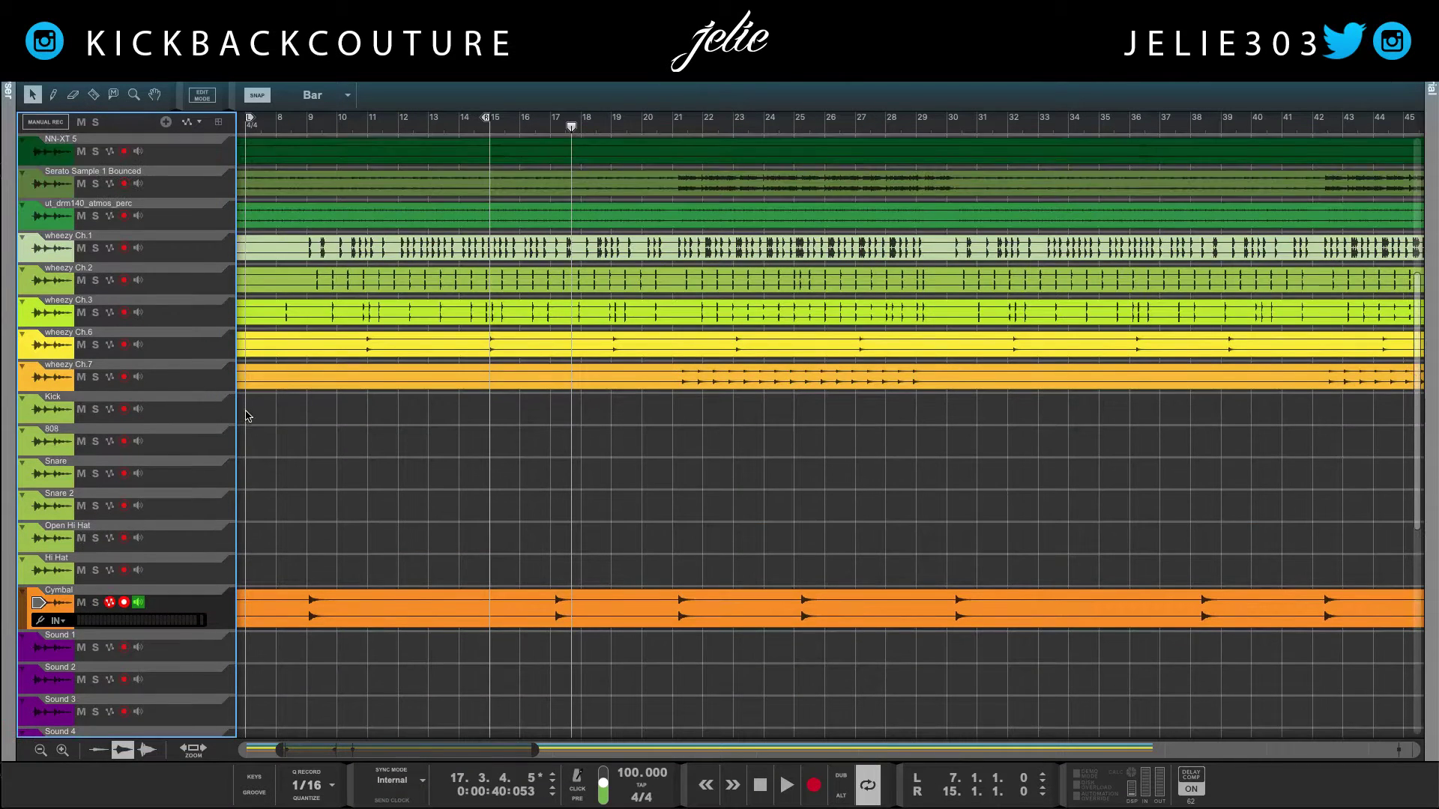
pyautogui.rightClick(65, 604)
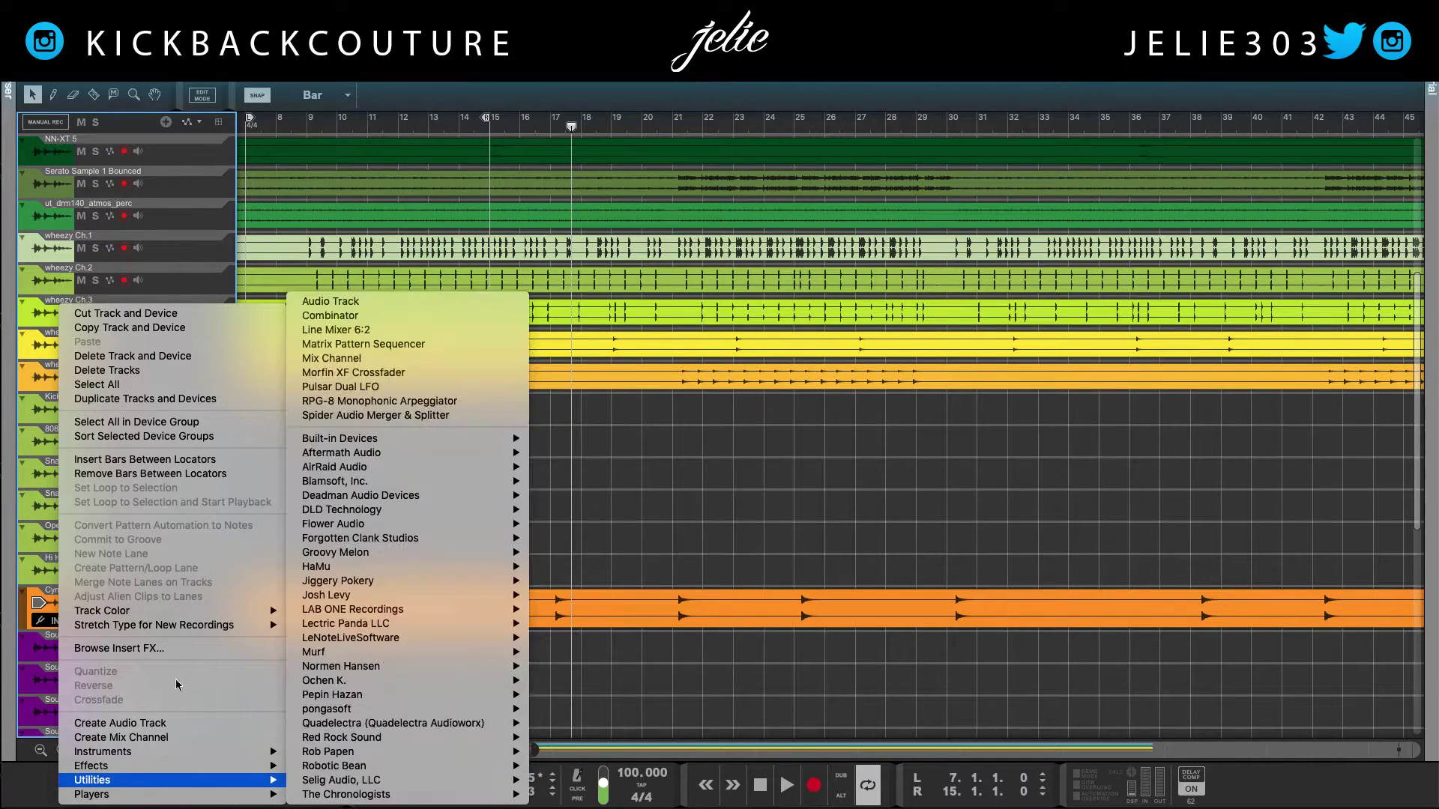
pyautogui.moveTo(192, 619)
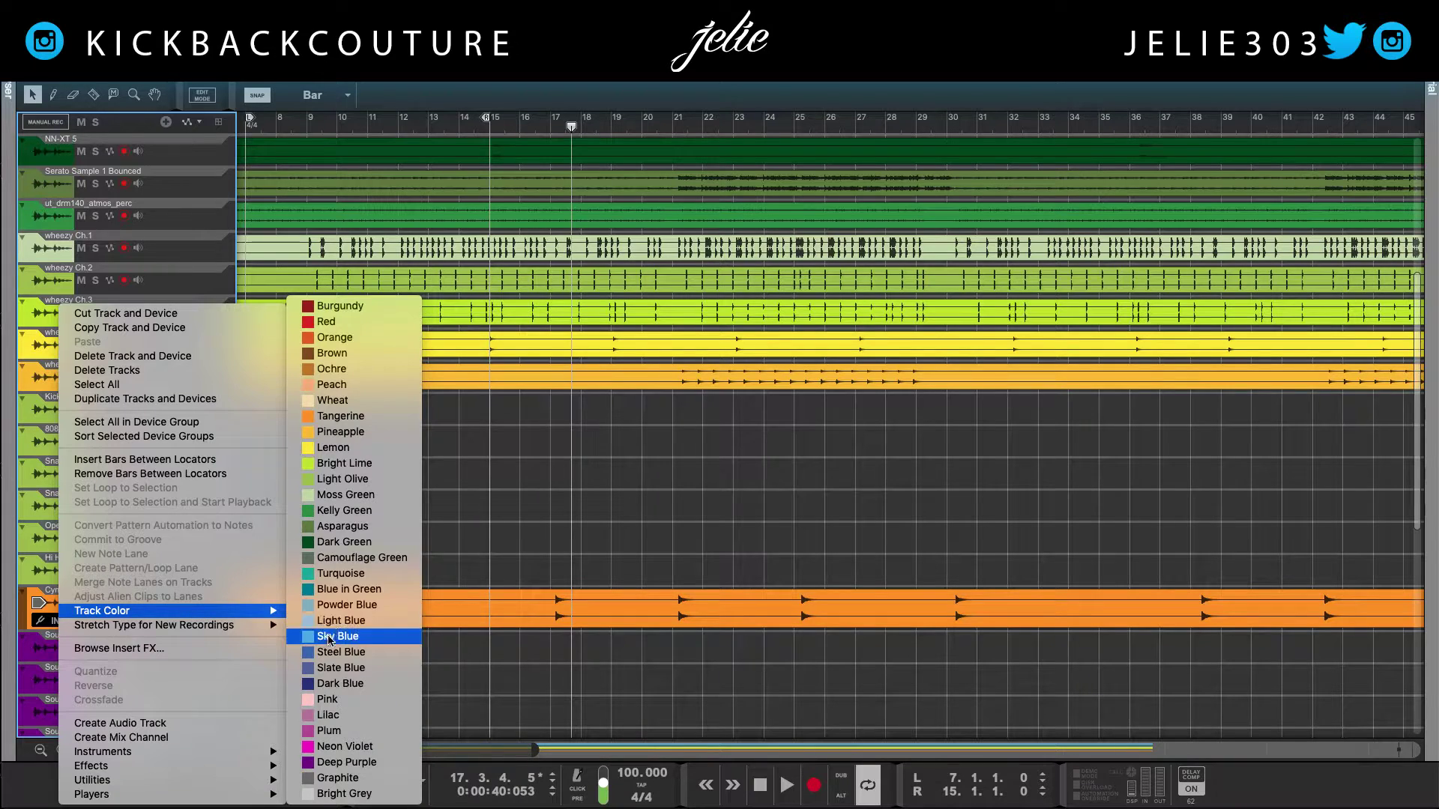
pyautogui.click(340, 486)
pyautogui.click(322, 476)
# Solo wheezy Ch.7 and audition its clip from bar 21
pyautogui.scroll(1, 300, 444)
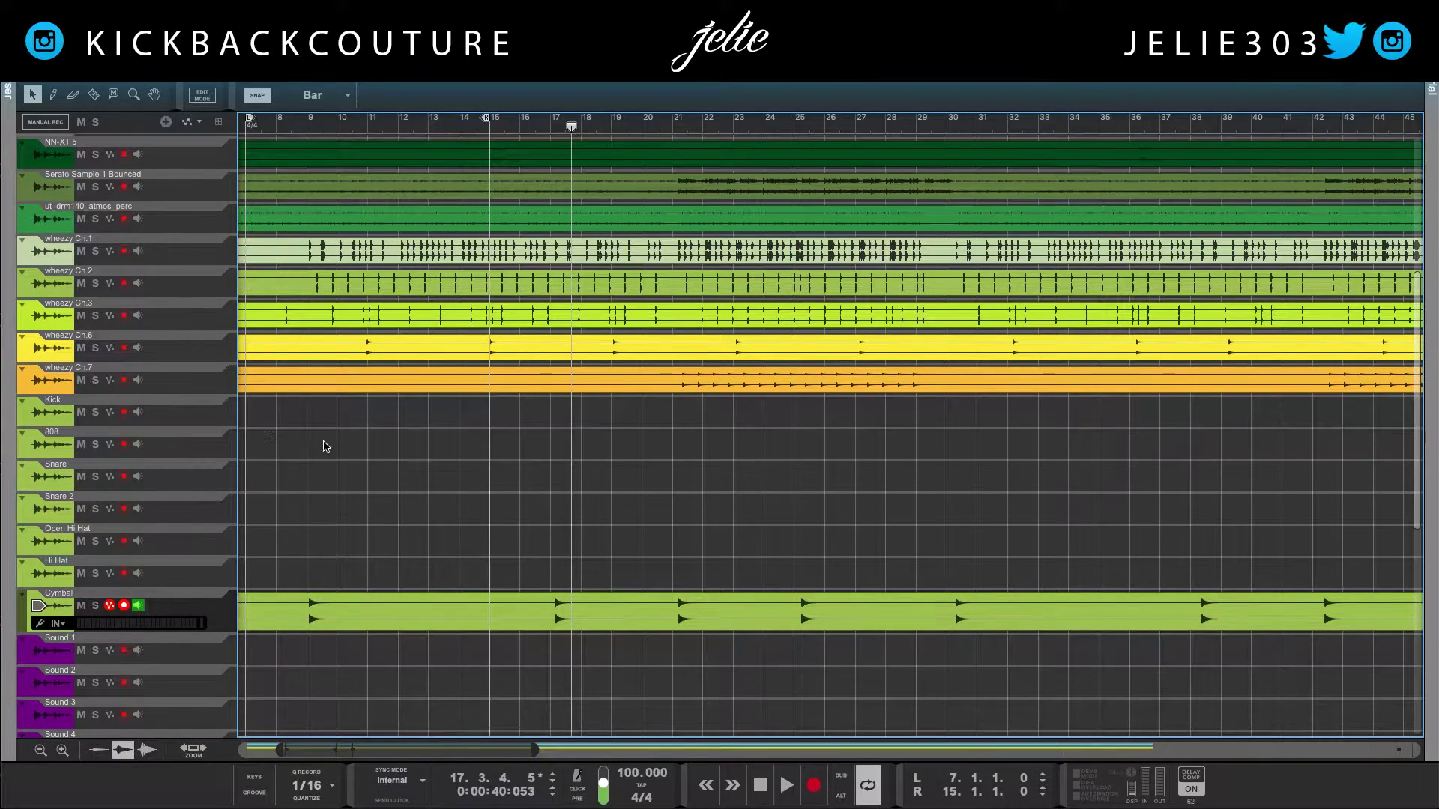
pyautogui.click(669, 382)
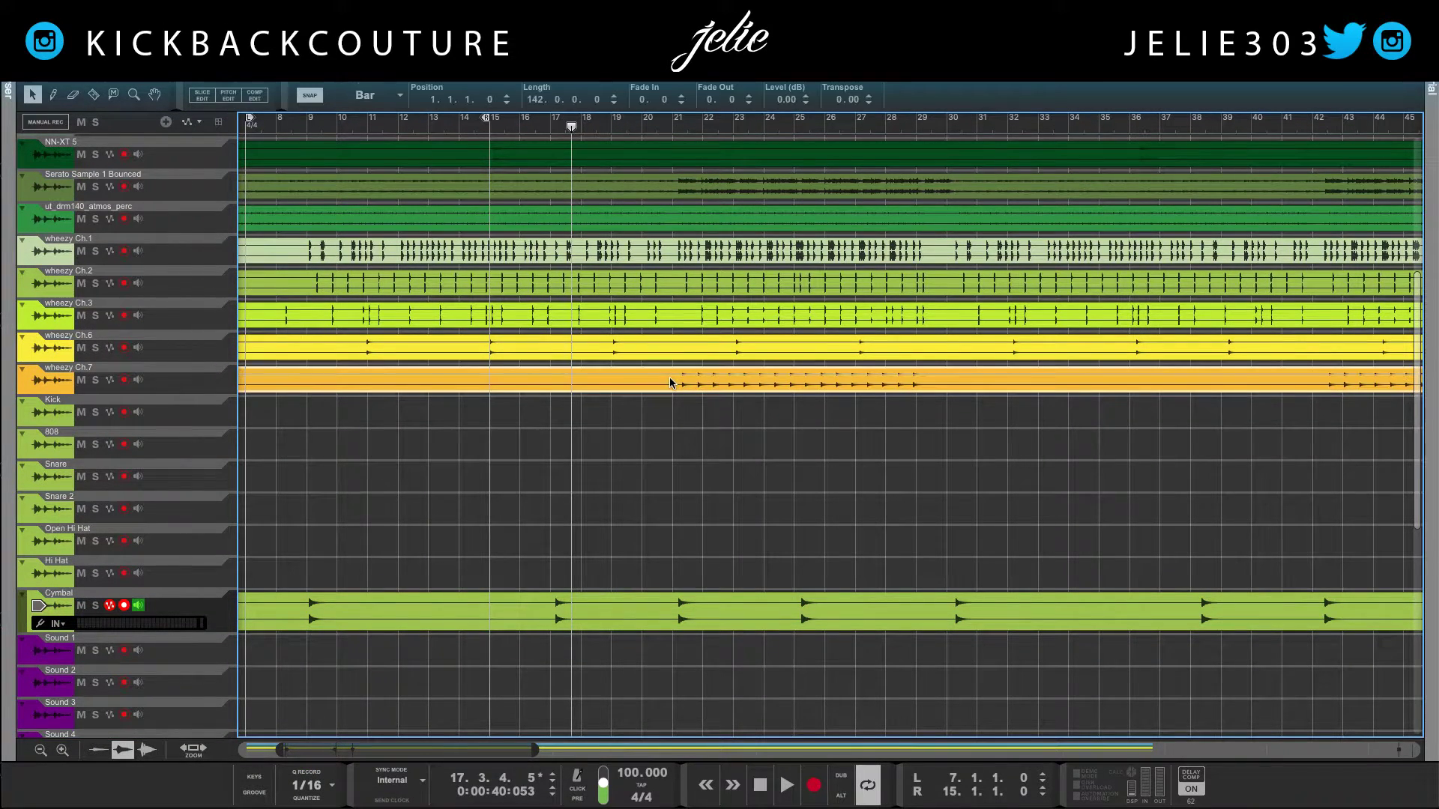
pyautogui.click(96, 381)
pyautogui.click(703, 124)
pyautogui.press('space')
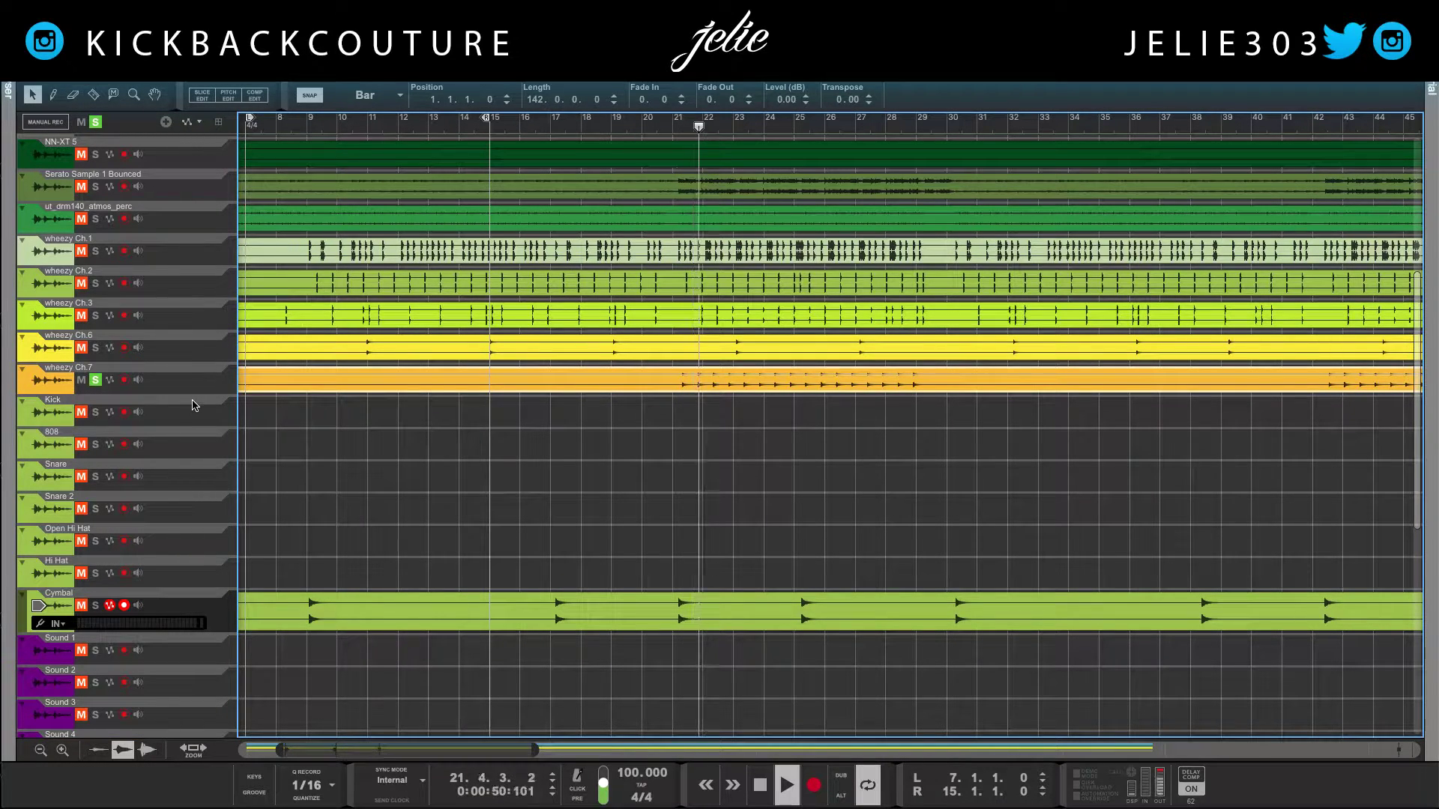
pyautogui.press('space')
# Move the wheezy Ch.7 clip onto Open Hi Hat and delete the emptied track
pyautogui.moveTo(338, 386); pyautogui.dragTo(316, 537)
pyautogui.click(96, 380)
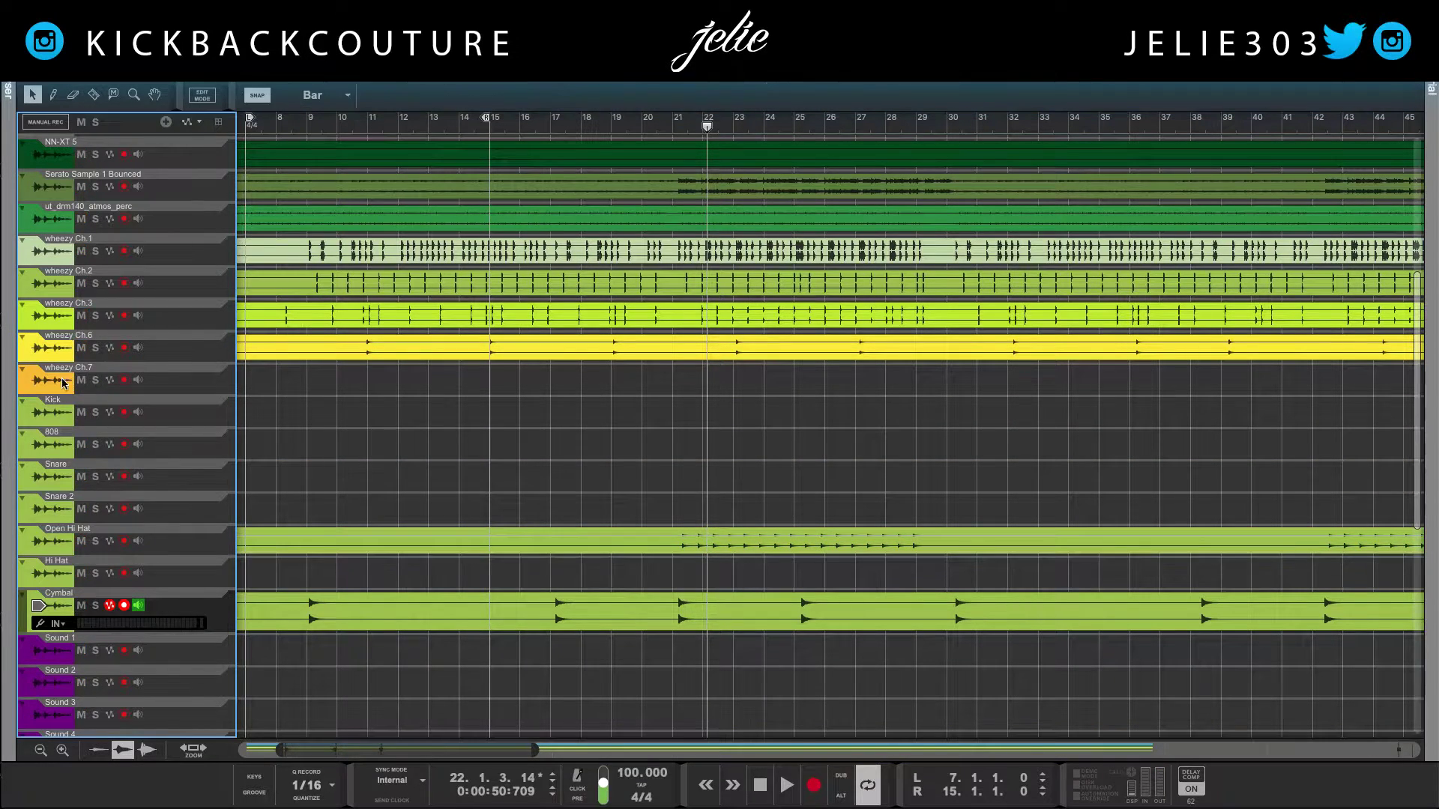
pyautogui.click(43, 381)
pyautogui.press('Delete')
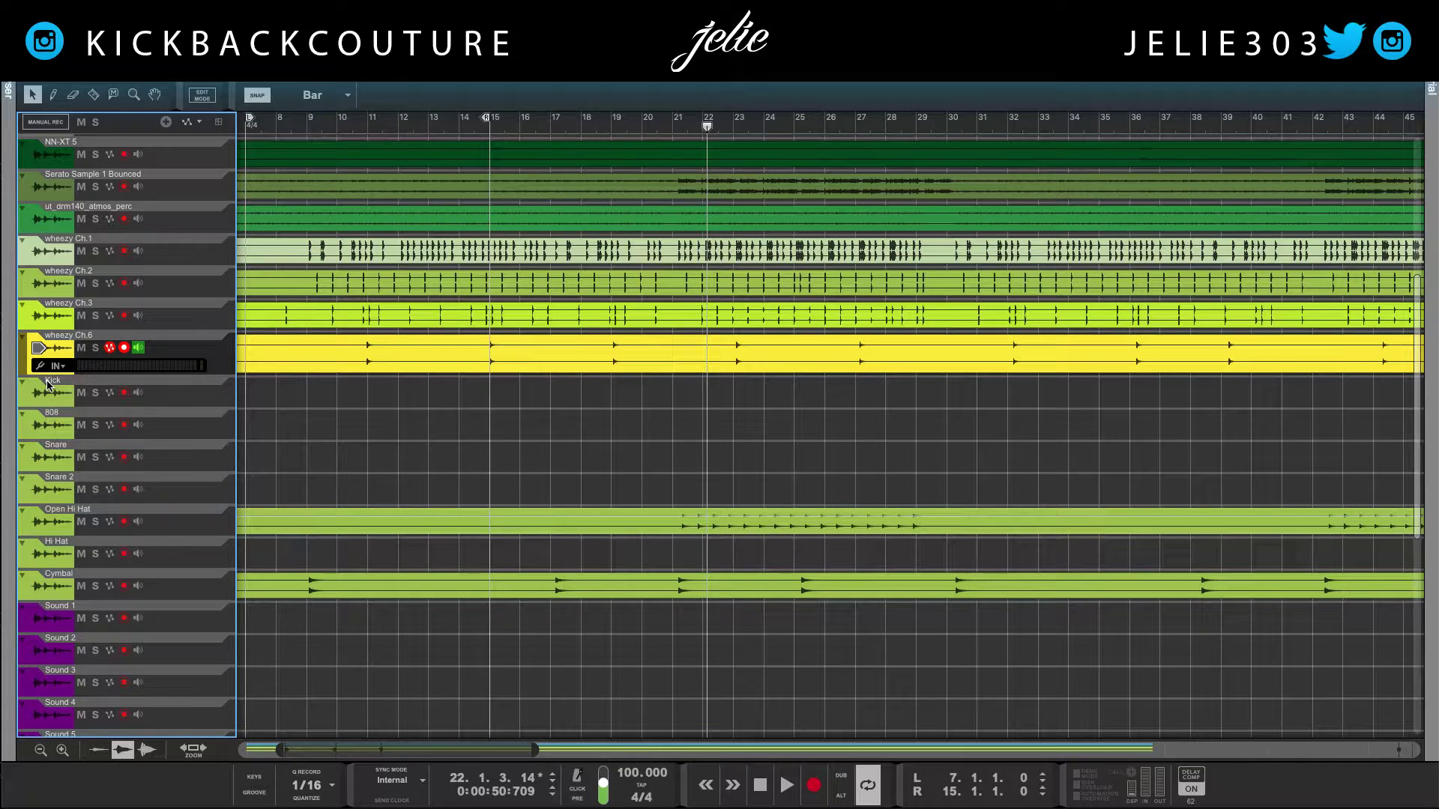
# Audition wheezy Ch.6 solo, then move its clip onto a new Open Hi Hat alternative track
pyautogui.click(95, 347)
pyautogui.click(347, 399)
pyautogui.press('space')
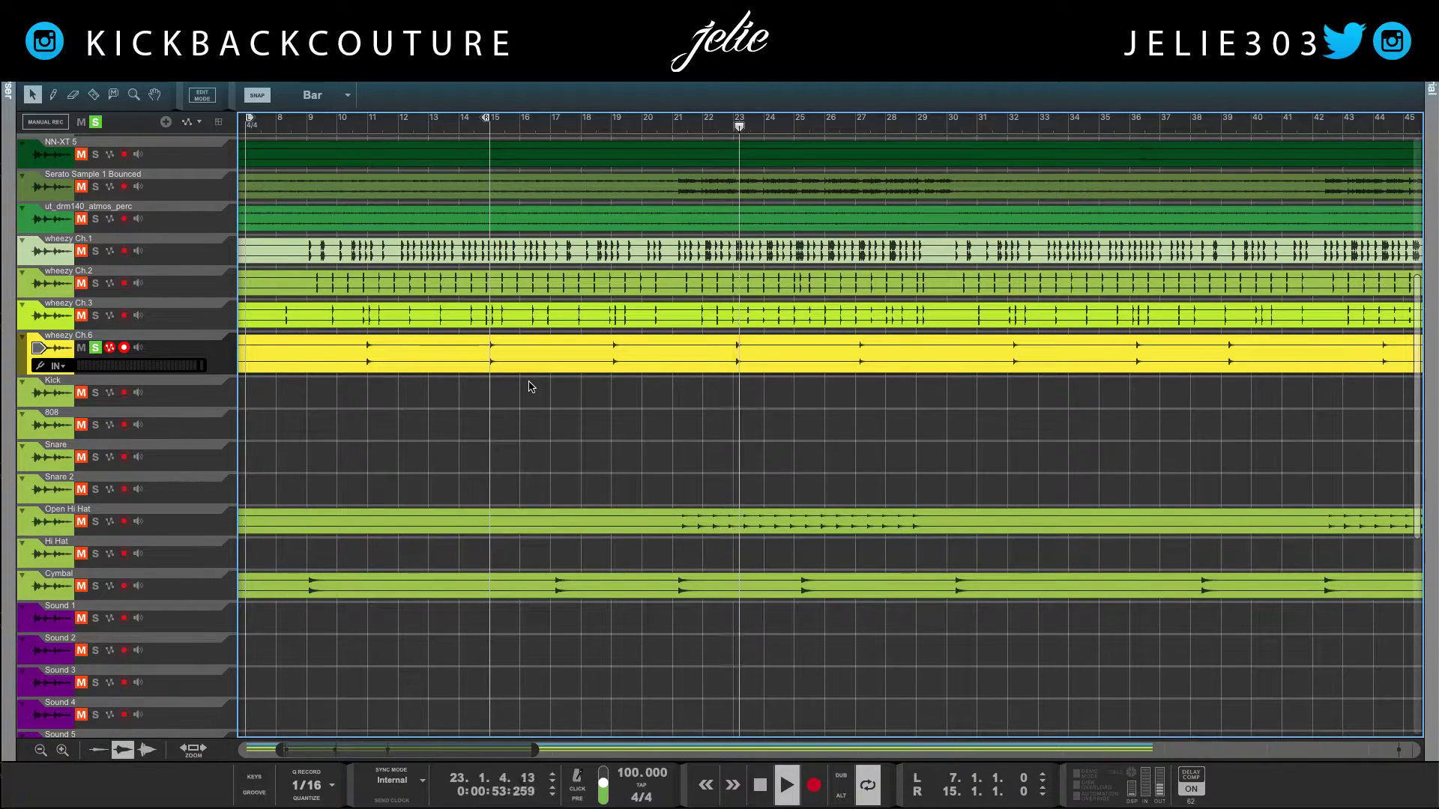
pyautogui.press('space')
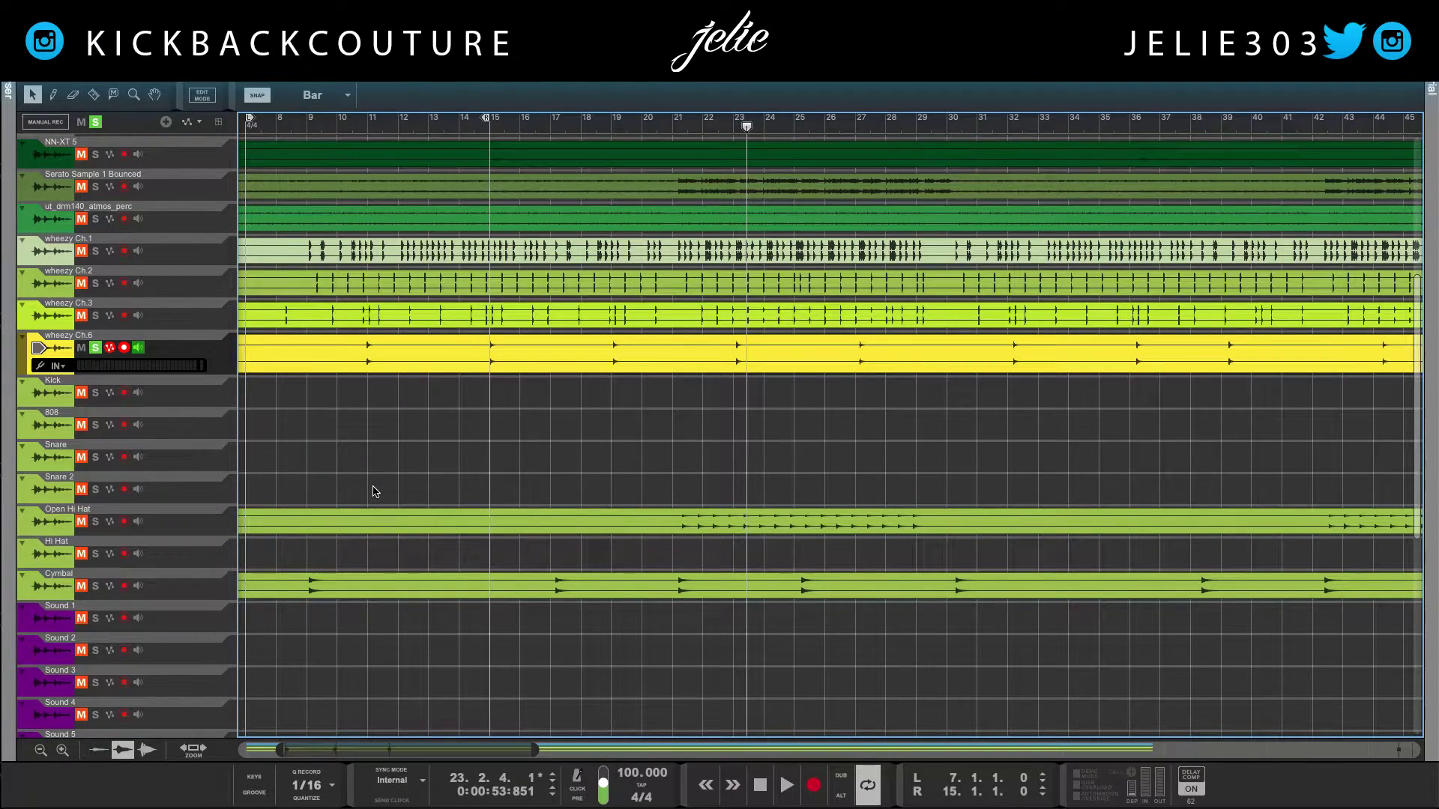
pyautogui.click(58, 528)
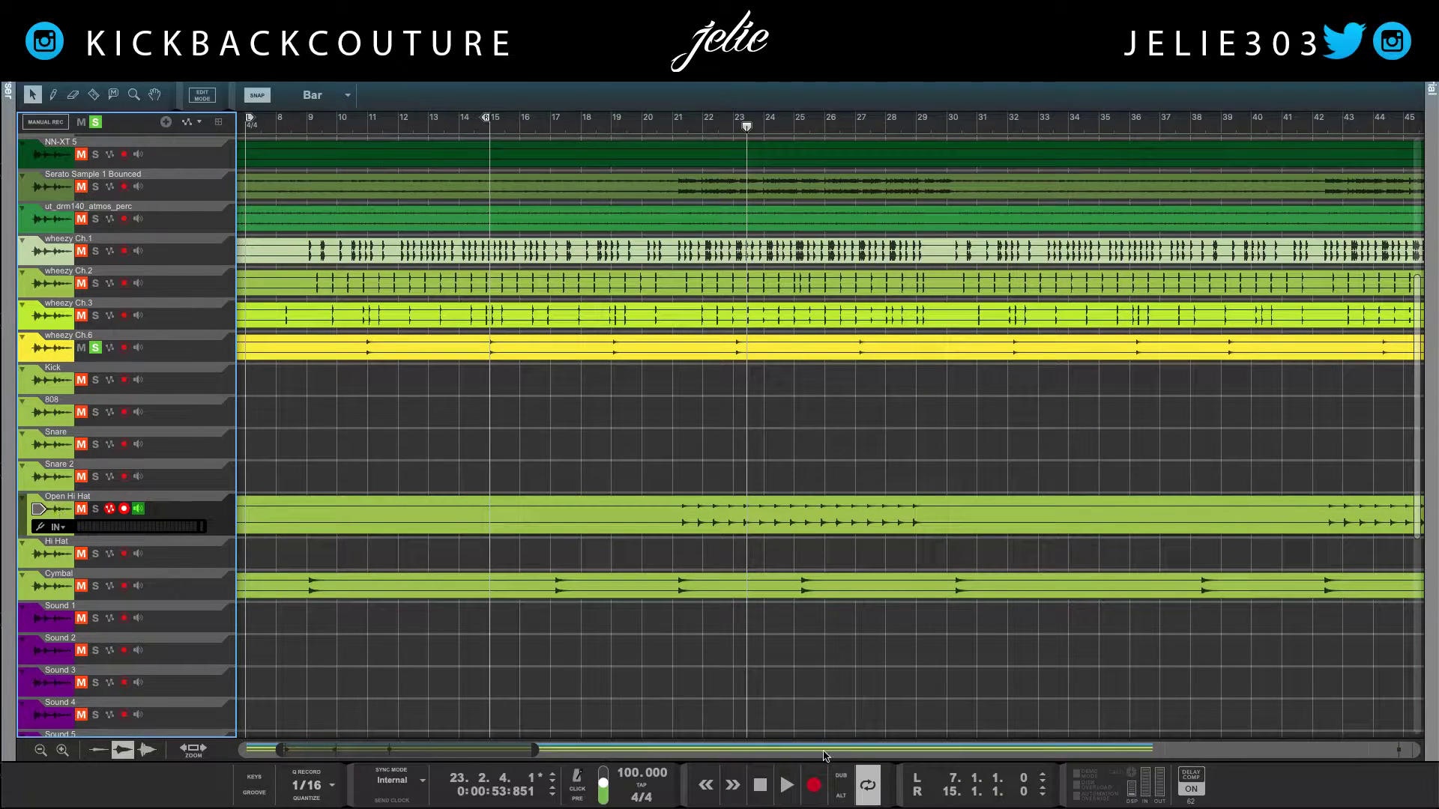
pyautogui.click(844, 800)
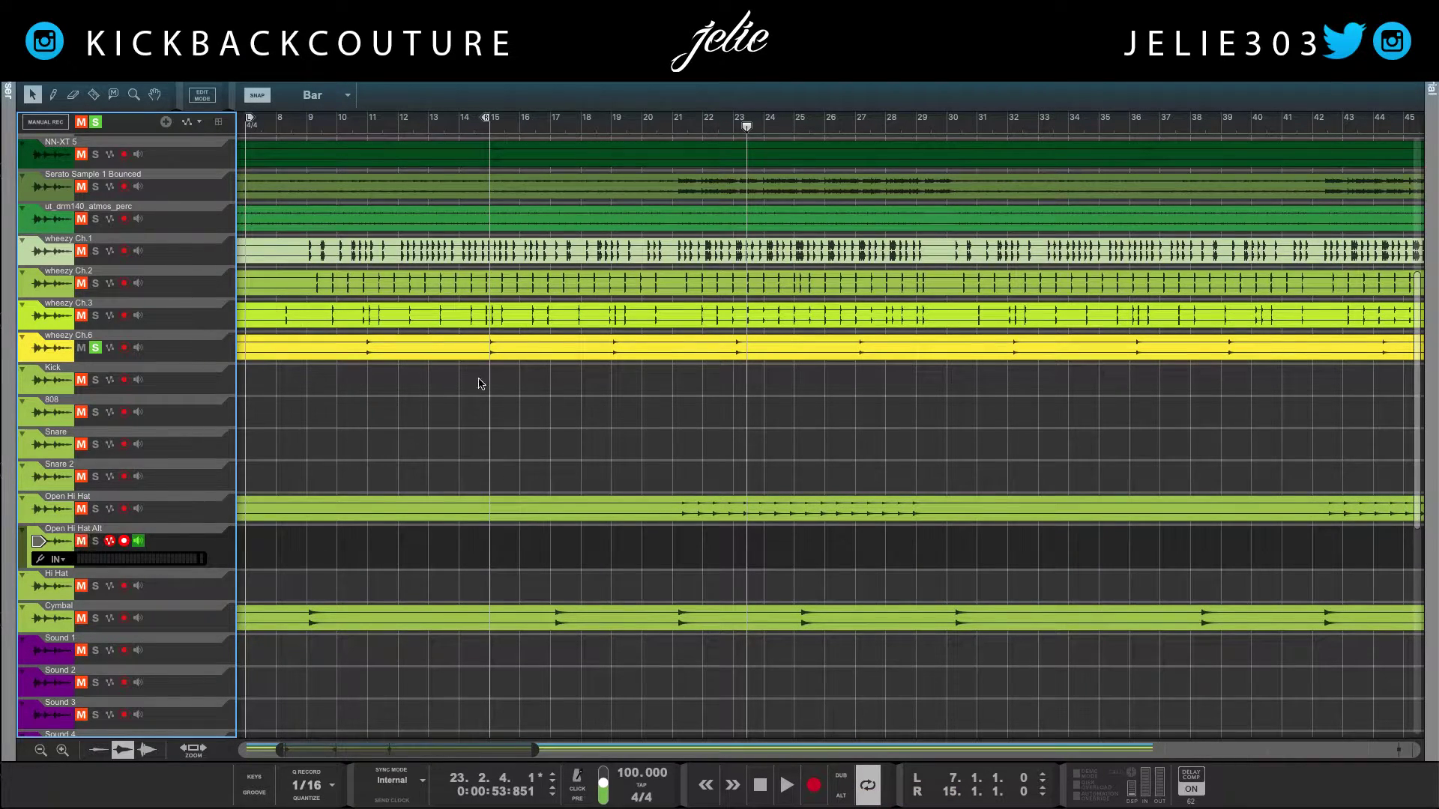
pyautogui.moveTo(522, 356); pyautogui.dragTo(482, 539)
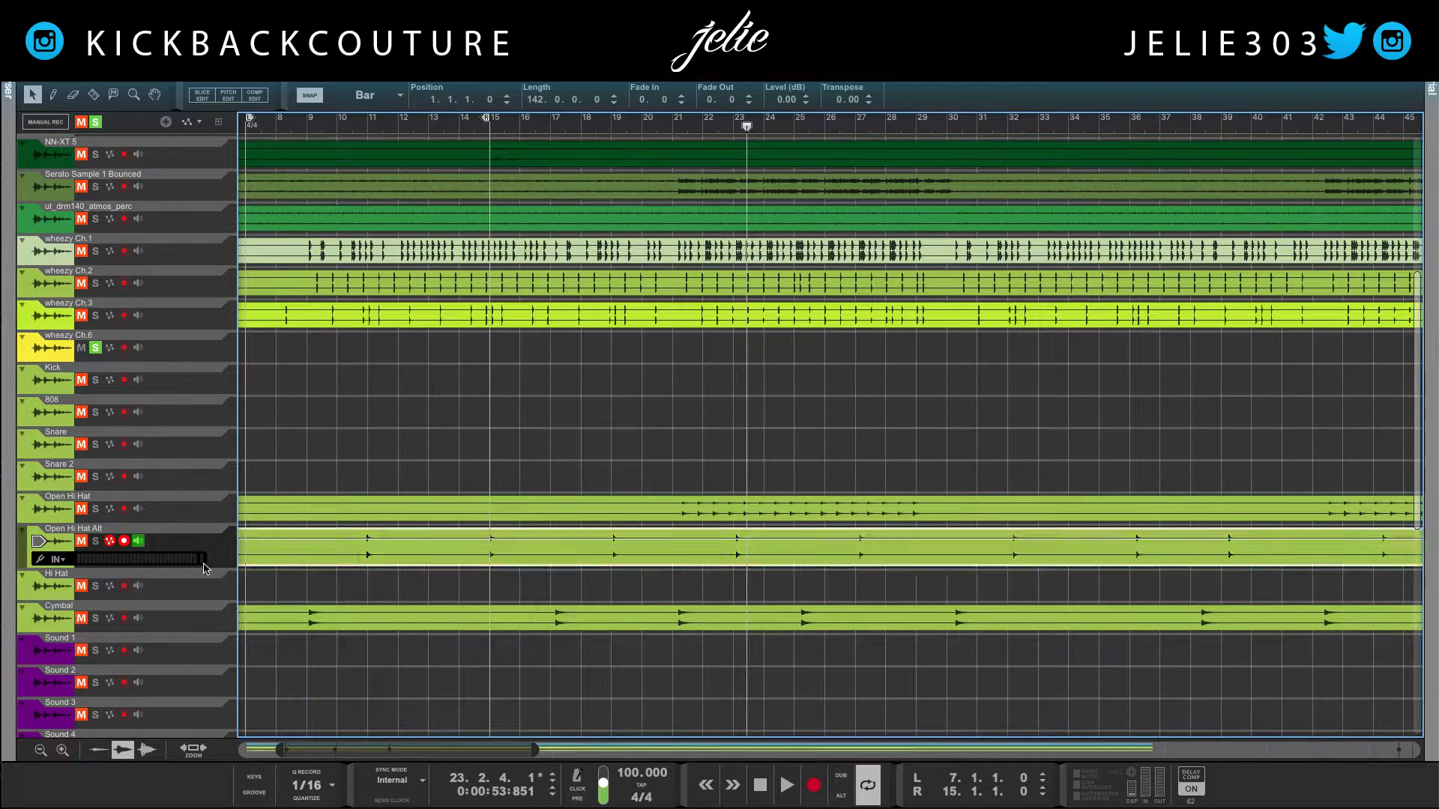
# Audition wheezy Ch.2 and Ch.3 soloed, move the Ch.2 clip onto Snare, and show the rack with F6
pyautogui.click(97, 349)
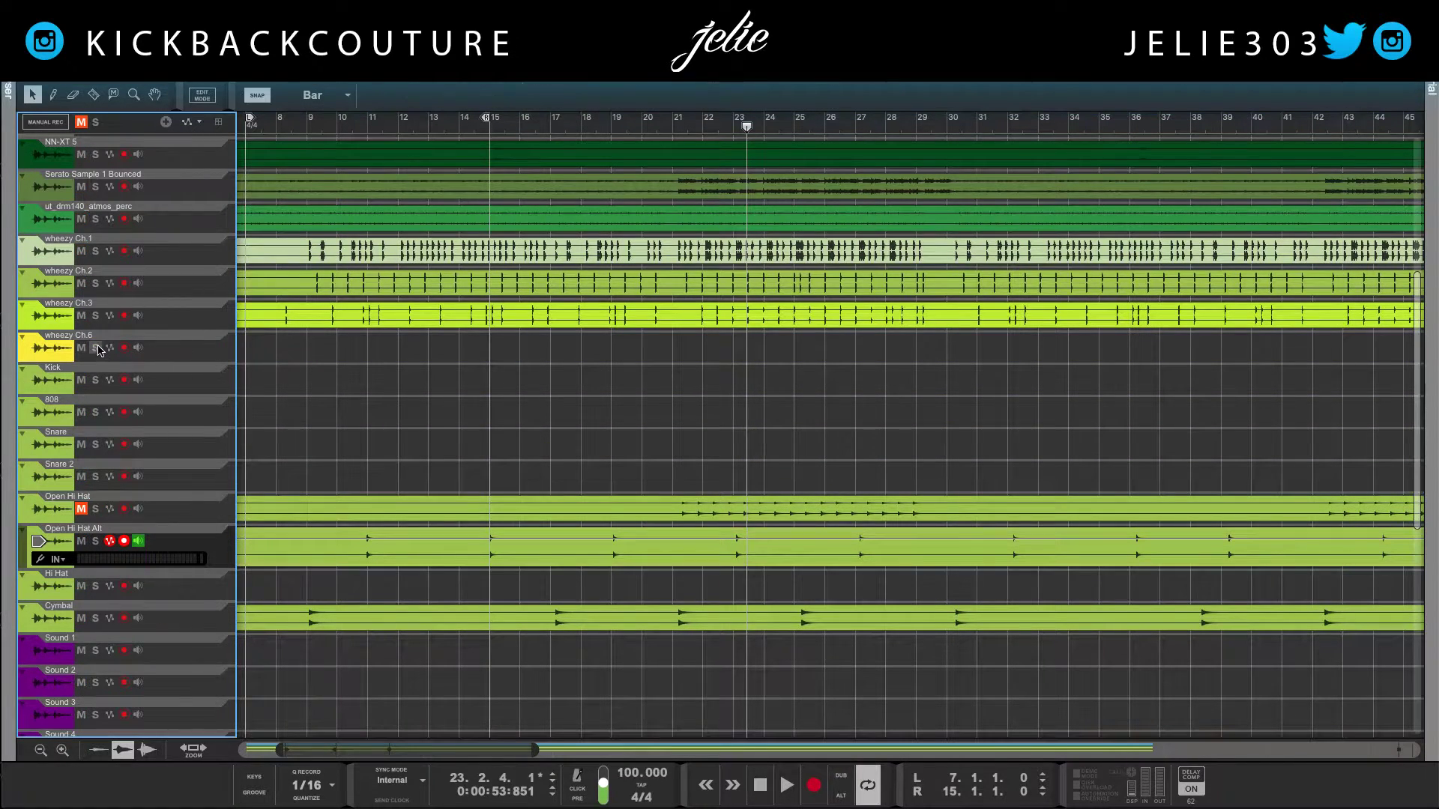
pyautogui.click(52, 350)
pyautogui.click(345, 328)
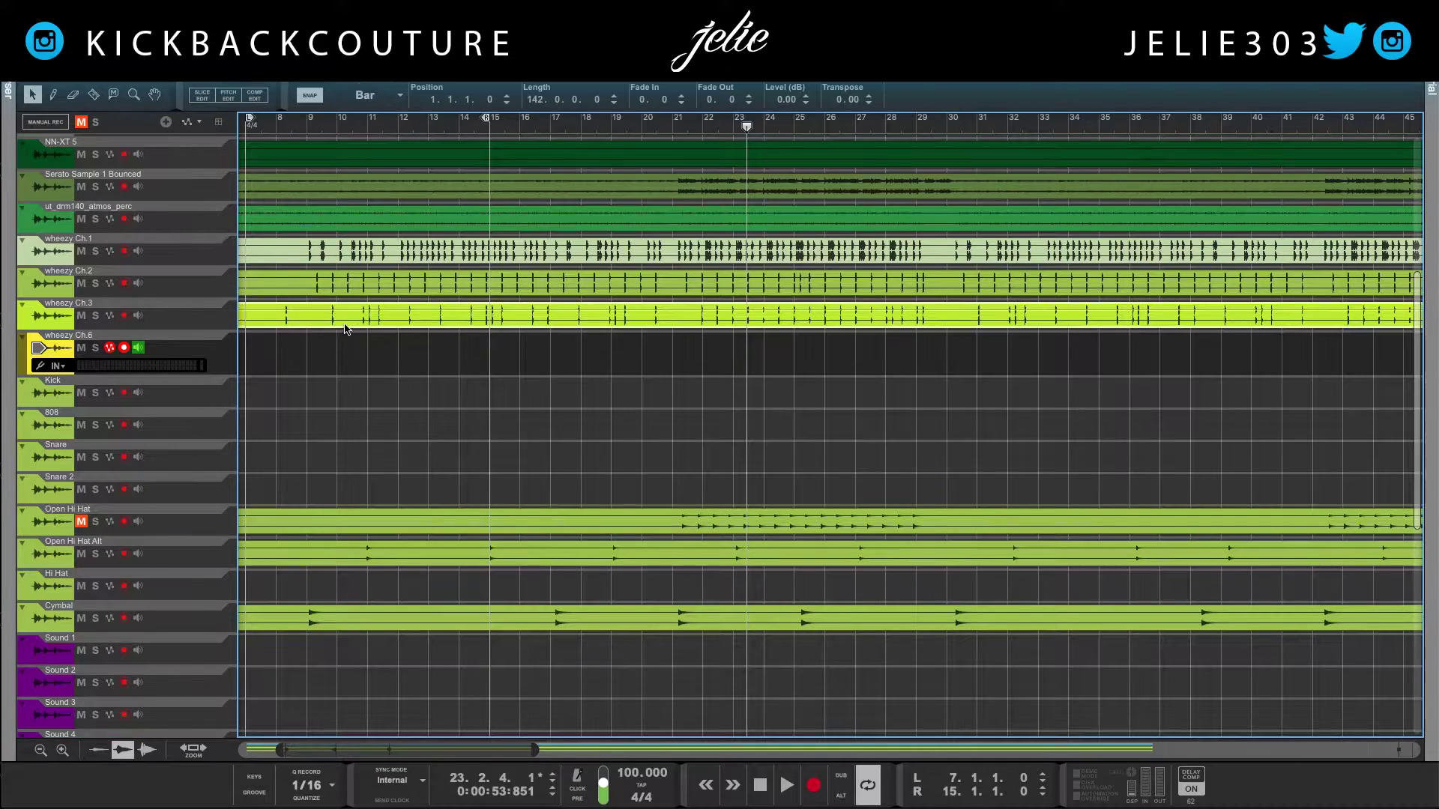
pyautogui.click(96, 317)
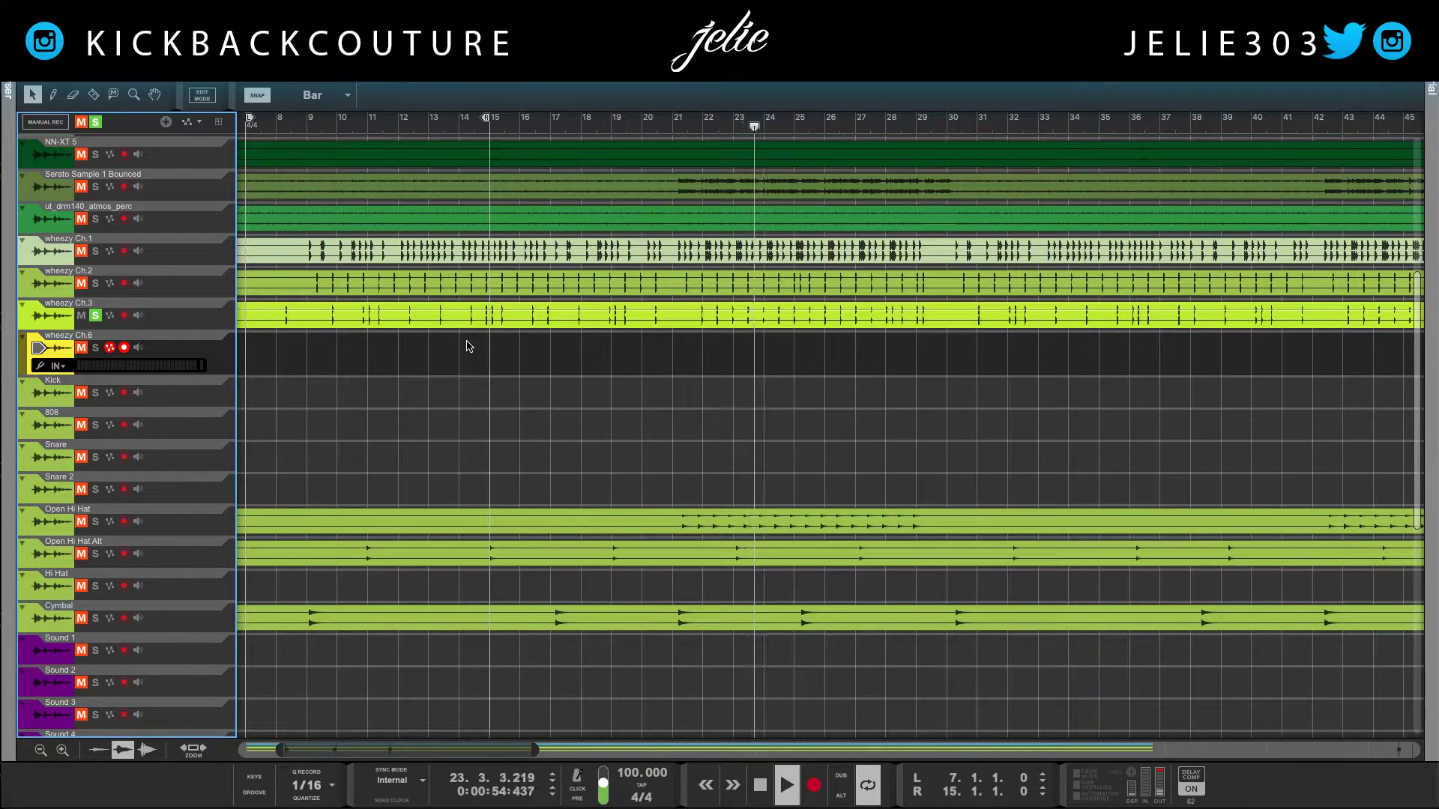
pyautogui.click(95, 284)
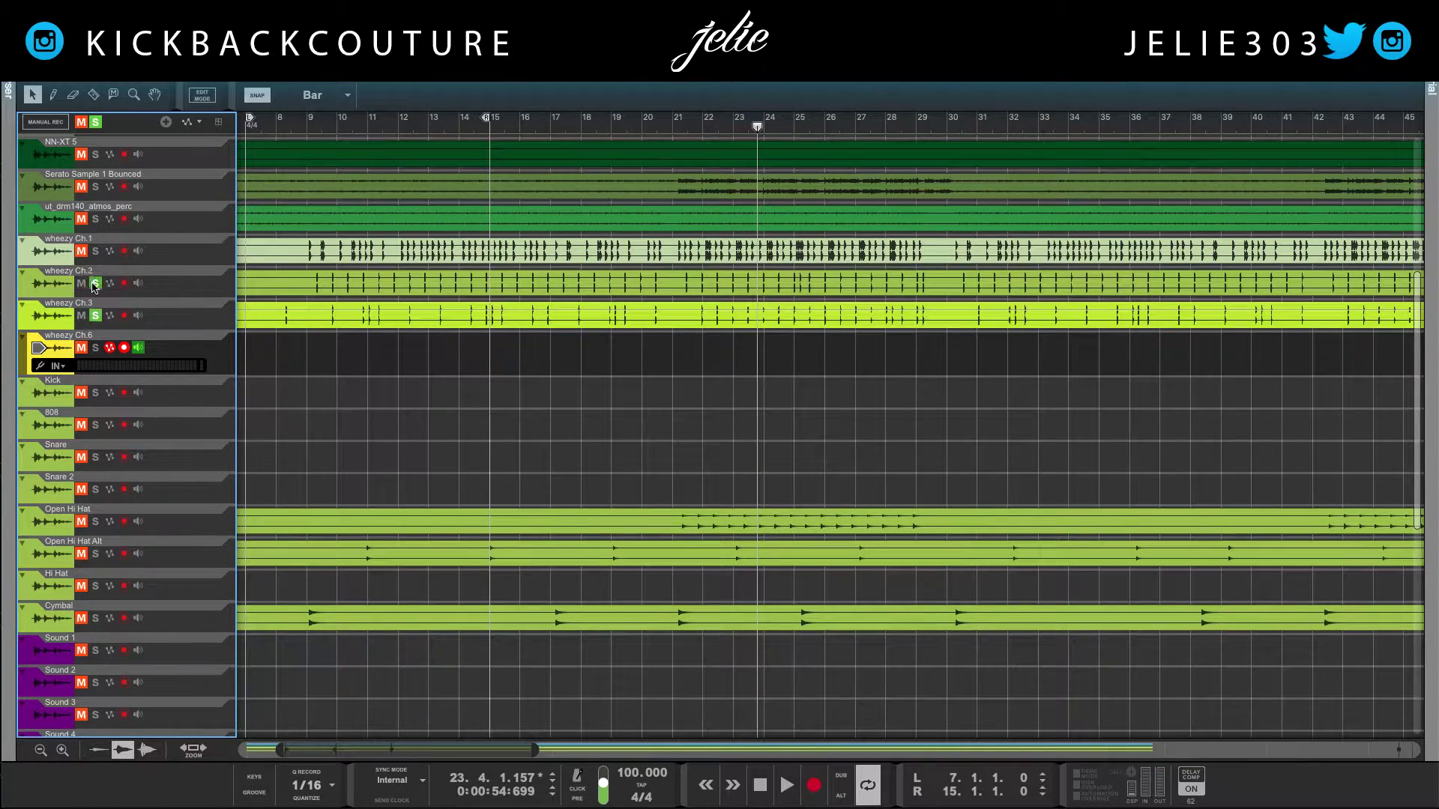
pyautogui.press('space')
pyautogui.press('space')
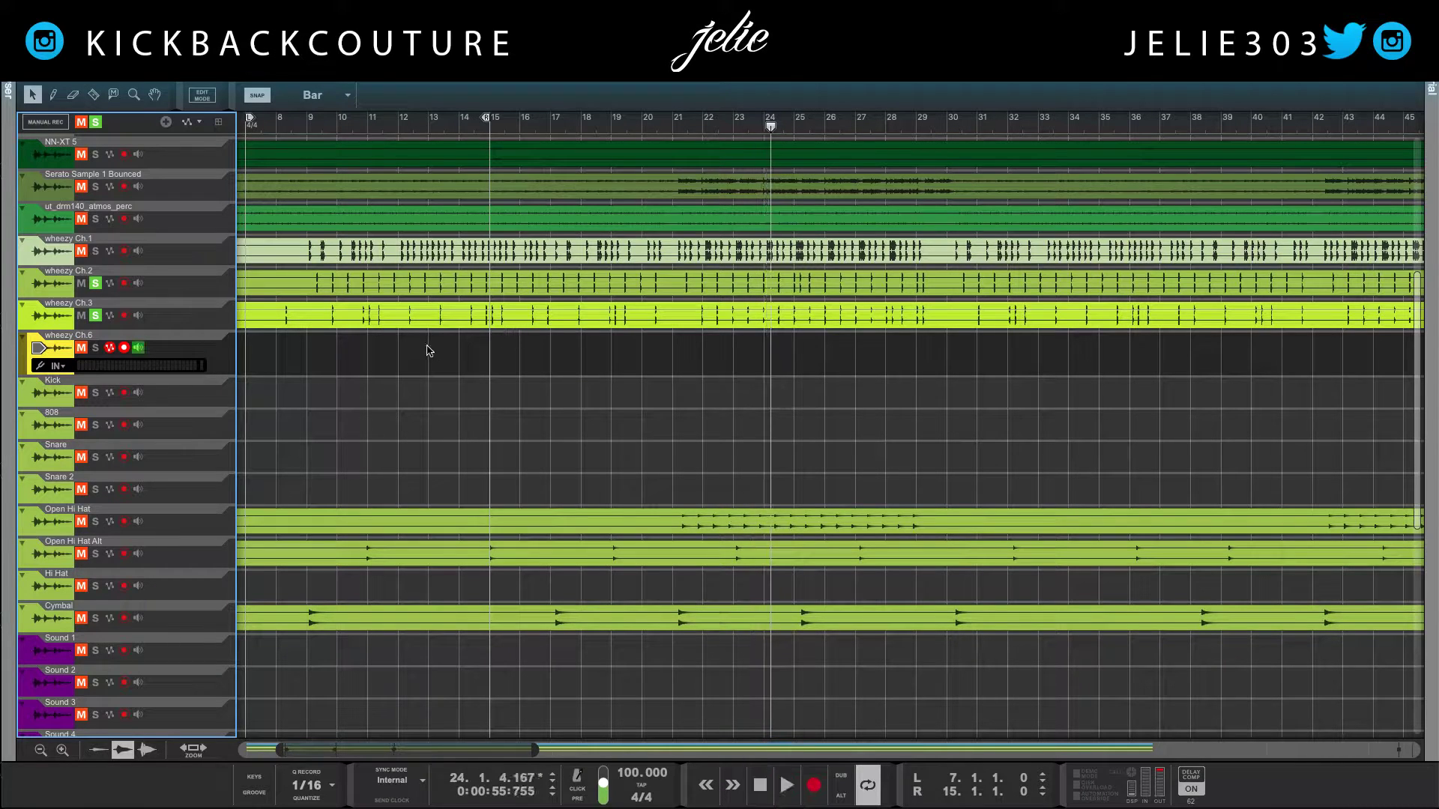
pyautogui.moveTo(482, 297); pyautogui.dragTo(452, 450)
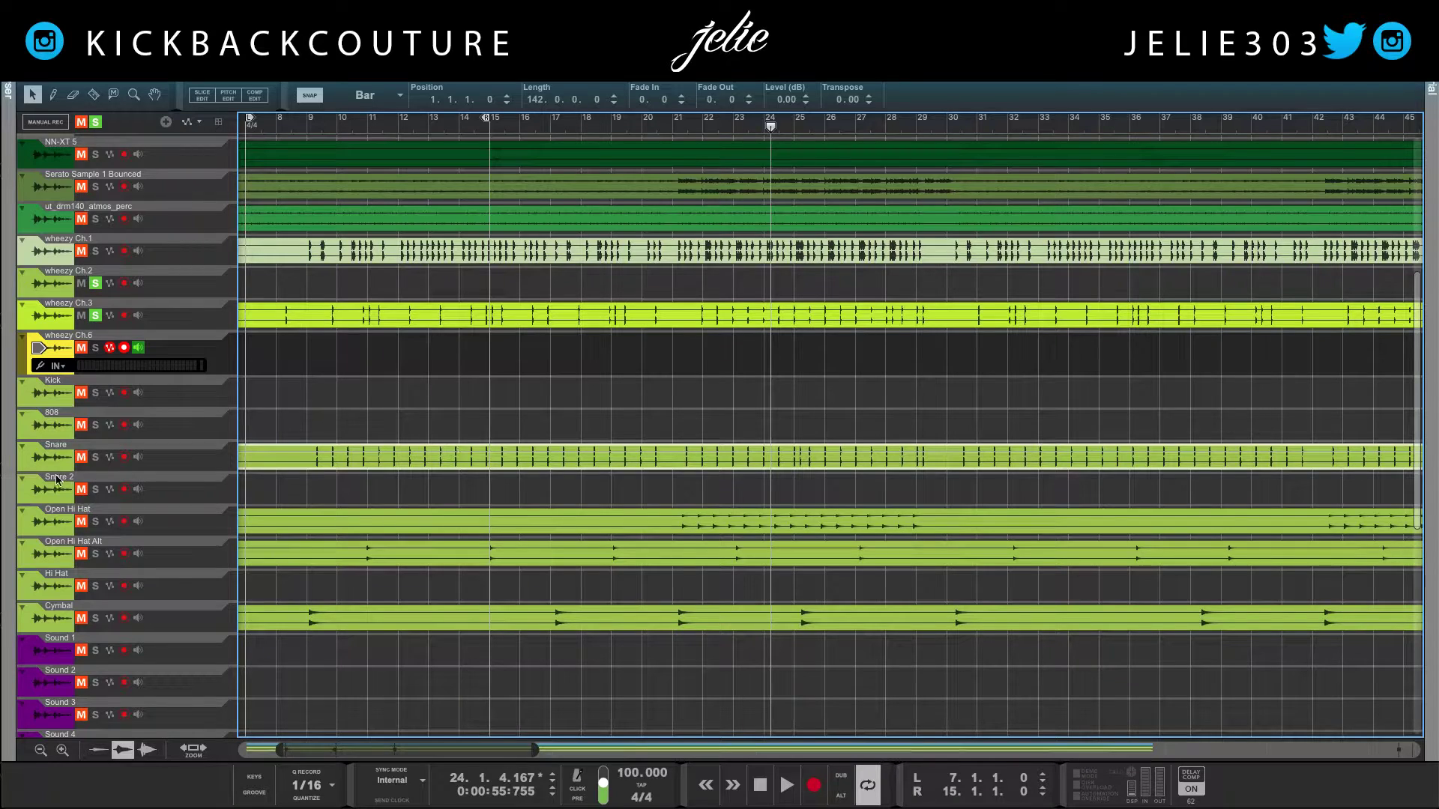
pyautogui.press('F6')
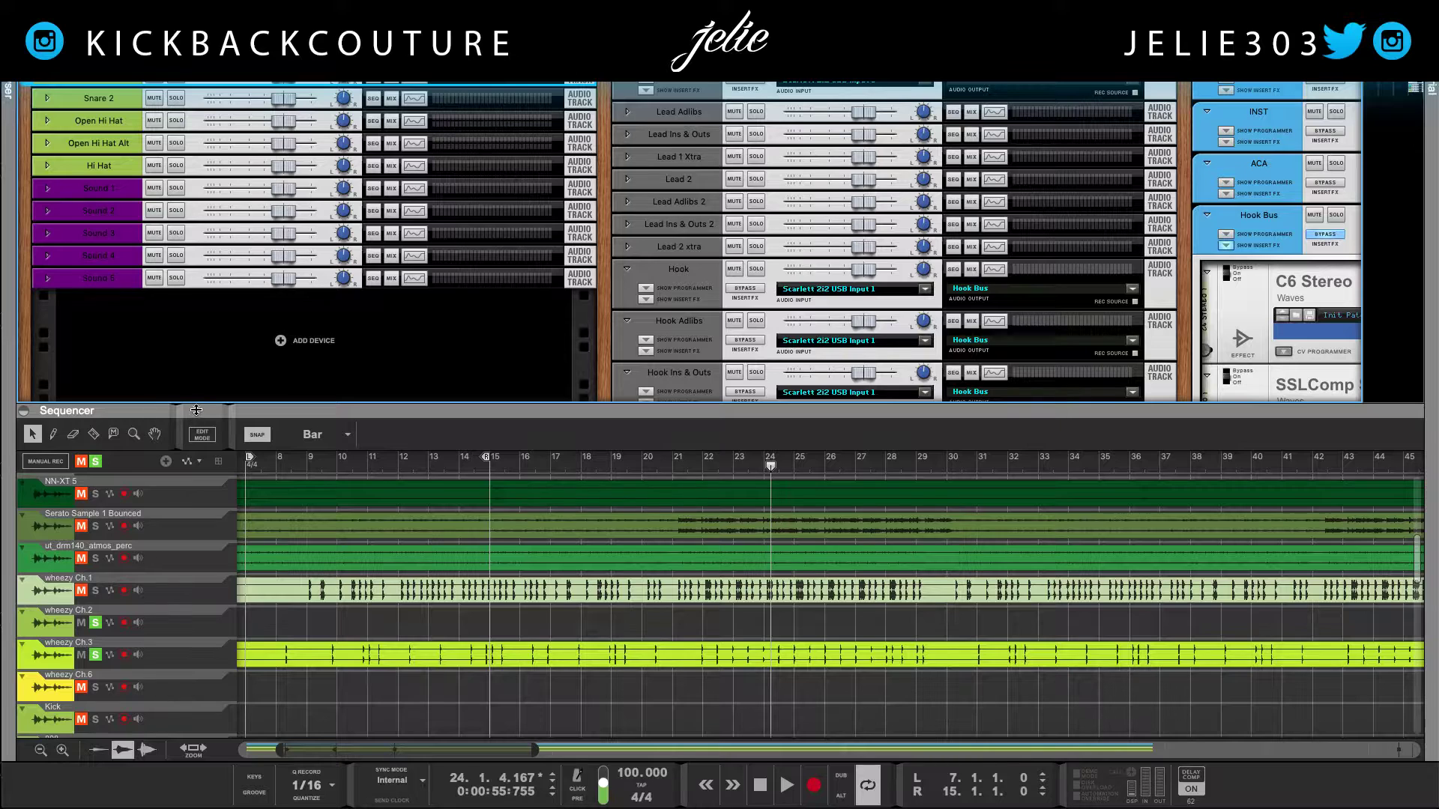
# Enlarge the sequencer, move the wheezy Ch.3 clip onto Snare 2, and rename that track Snare
pyautogui.moveTo(197, 410); pyautogui.dragTo(197, 144)
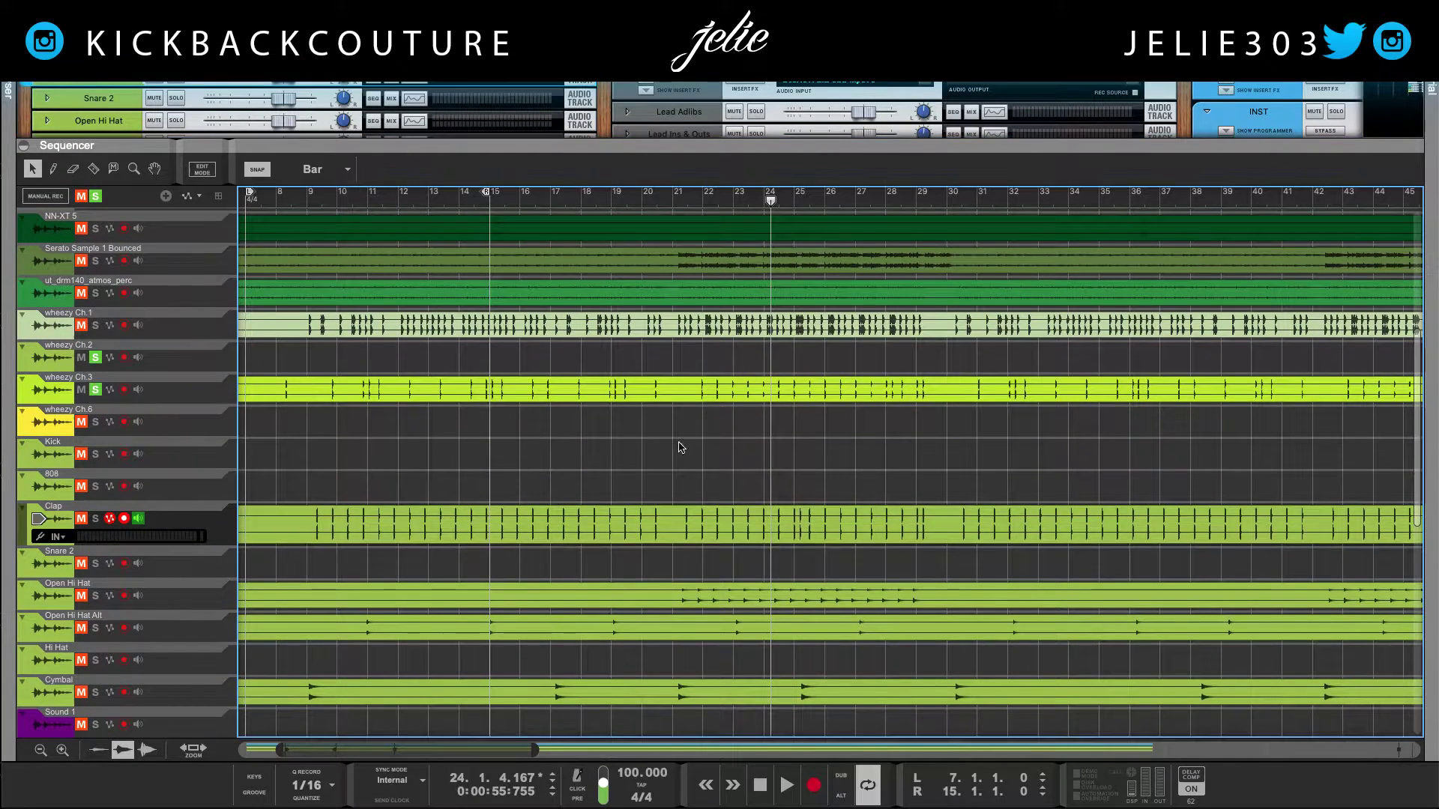
pyautogui.moveTo(340, 391); pyautogui.dragTo(340, 564)
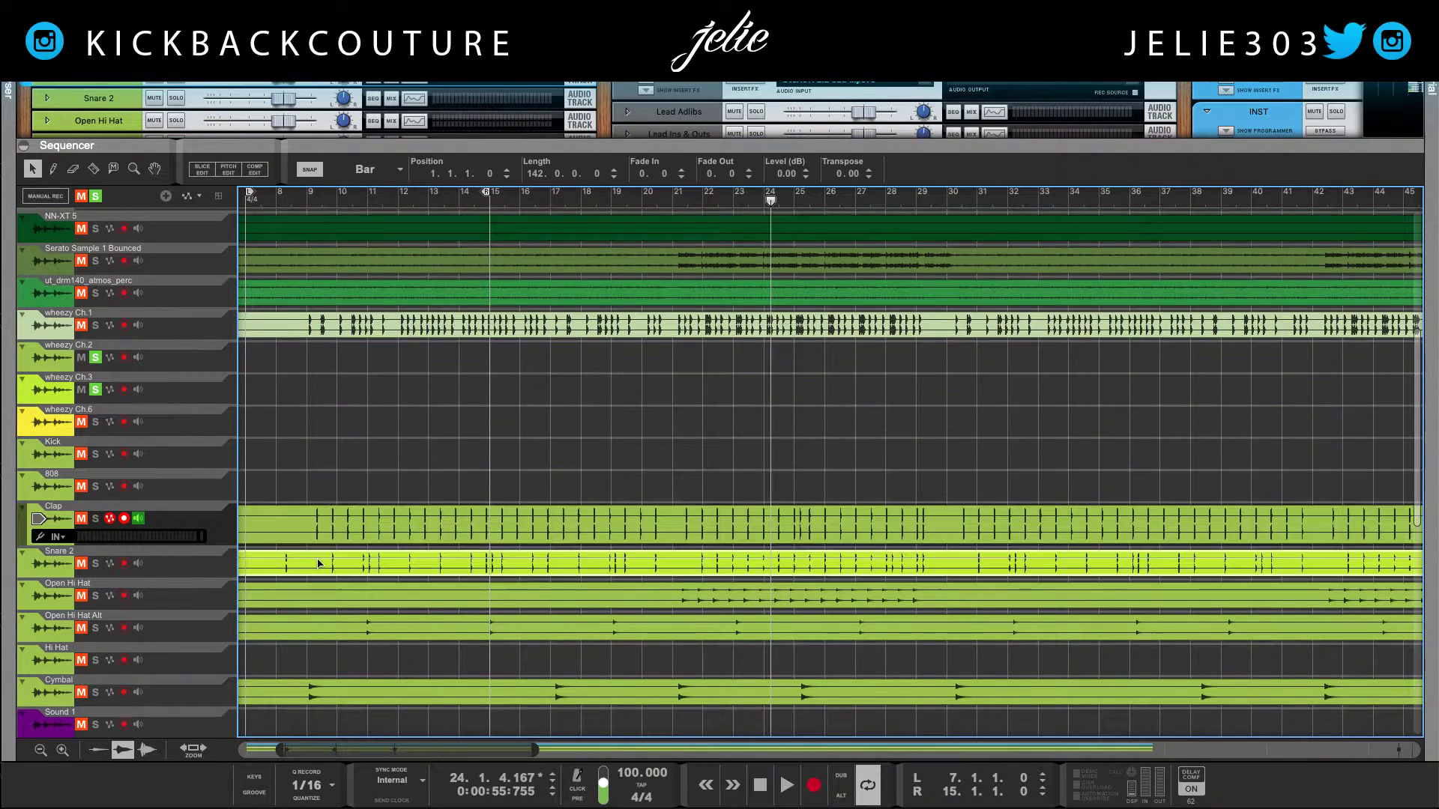
pyautogui.click(77, 541)
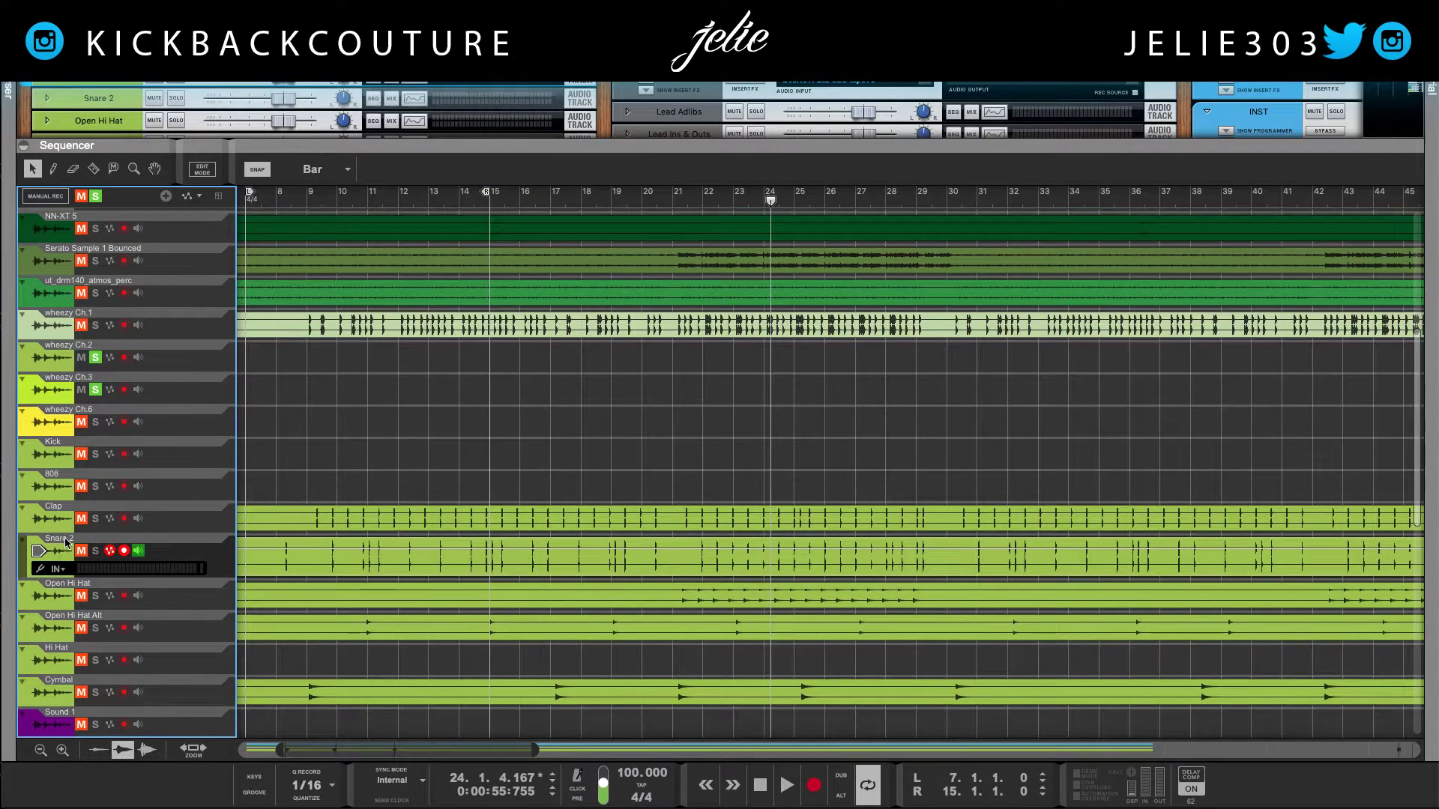
pyautogui.doubleClick(77, 541)
pyautogui.click(84, 541)
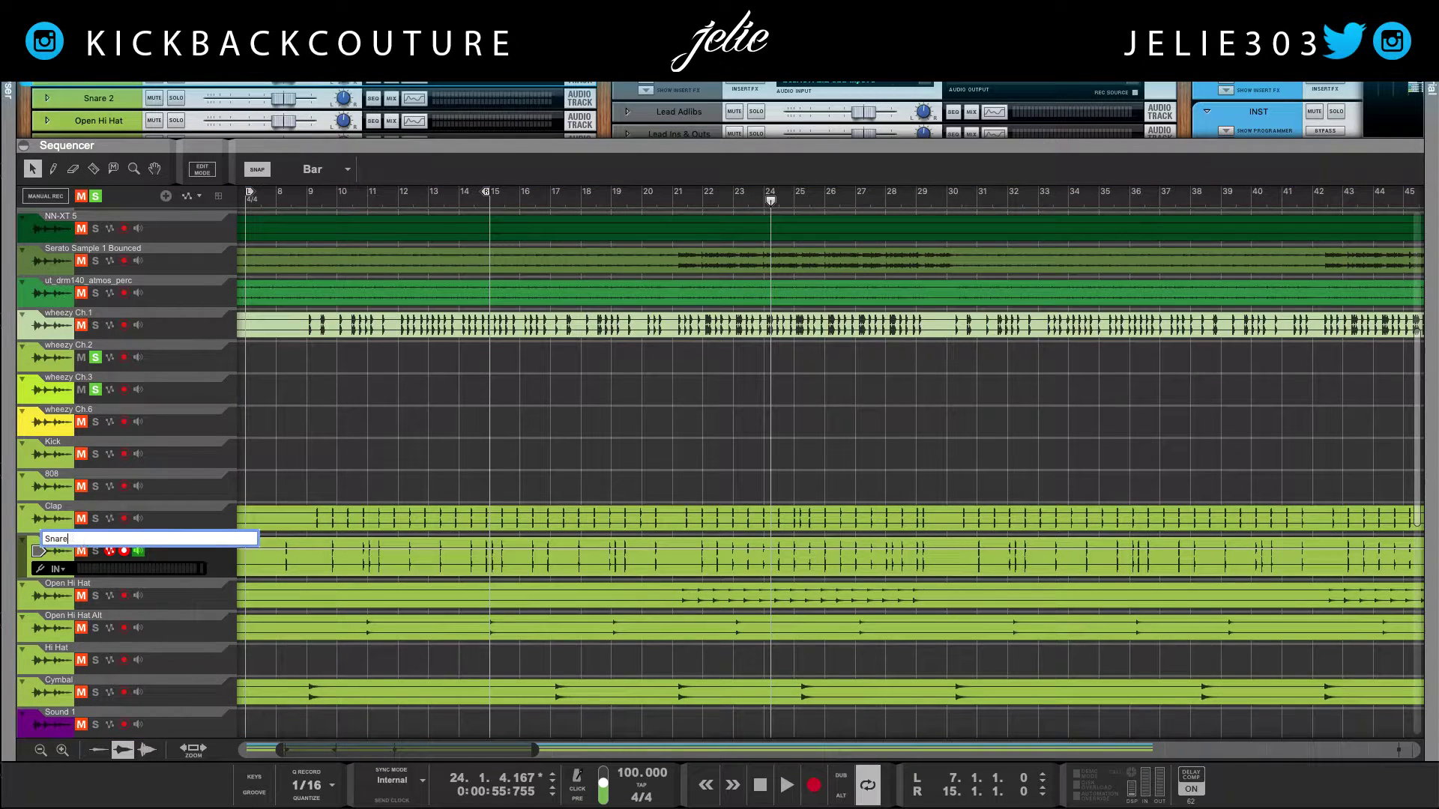
pyautogui.press('Return')
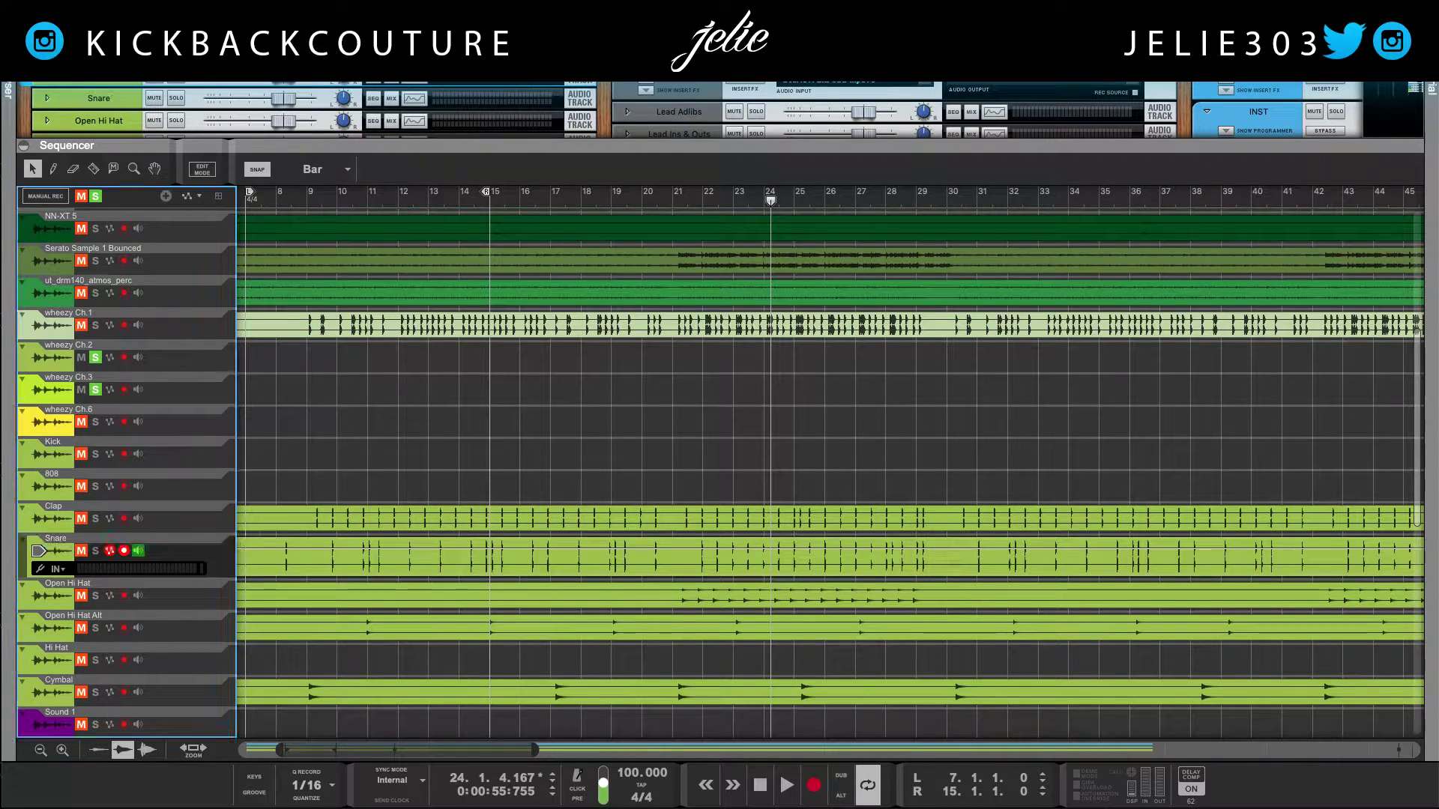
# Audition wheezy Ch.1 solo, move its clip onto Kick, and delete the empty wheezy Ch.1 track
pyautogui.click(95, 358)
pyautogui.click(95, 390)
pyautogui.click(95, 326)
pyautogui.press('space')
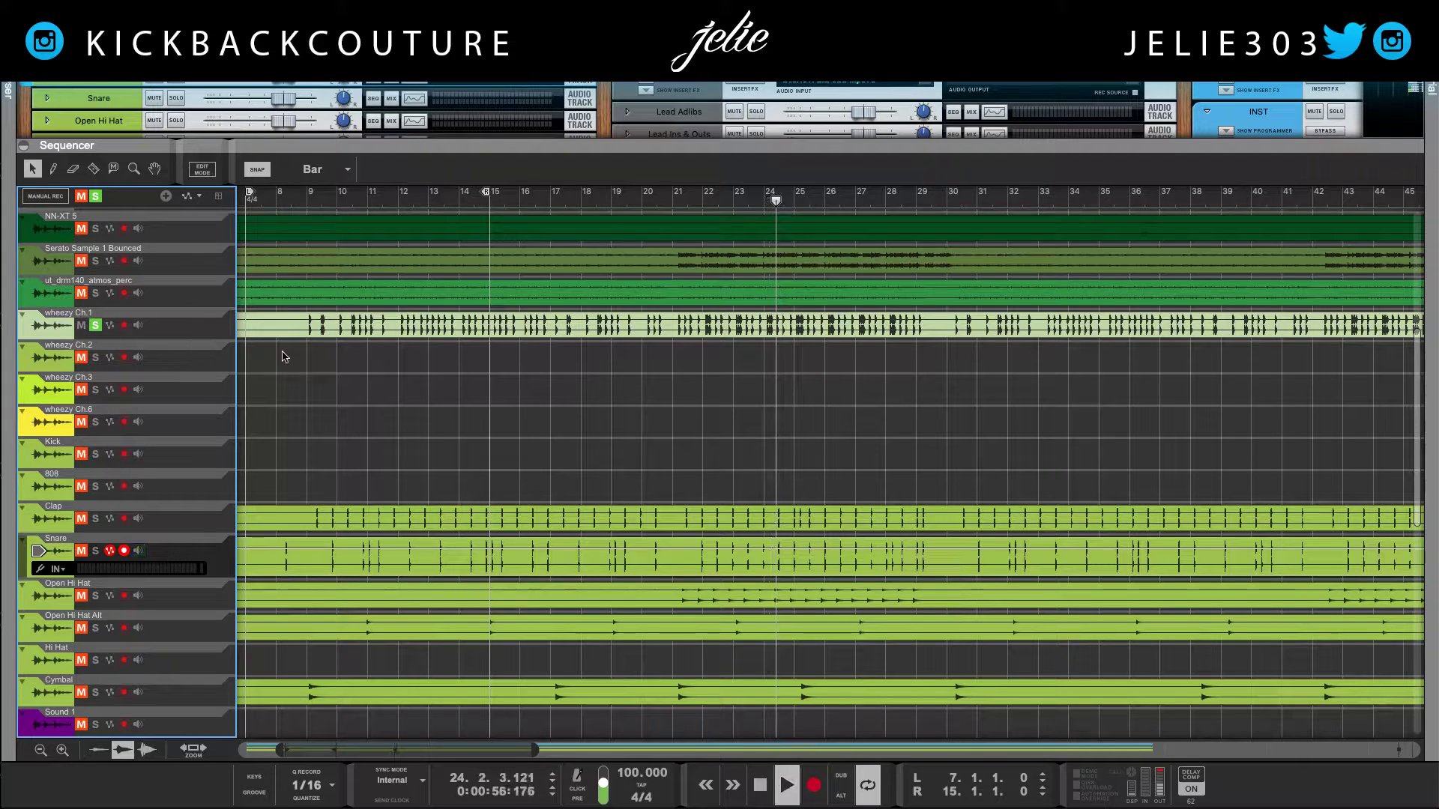
pyautogui.press('space')
pyautogui.moveTo(307, 327); pyautogui.dragTo(296, 453)
pyautogui.click(44, 325)
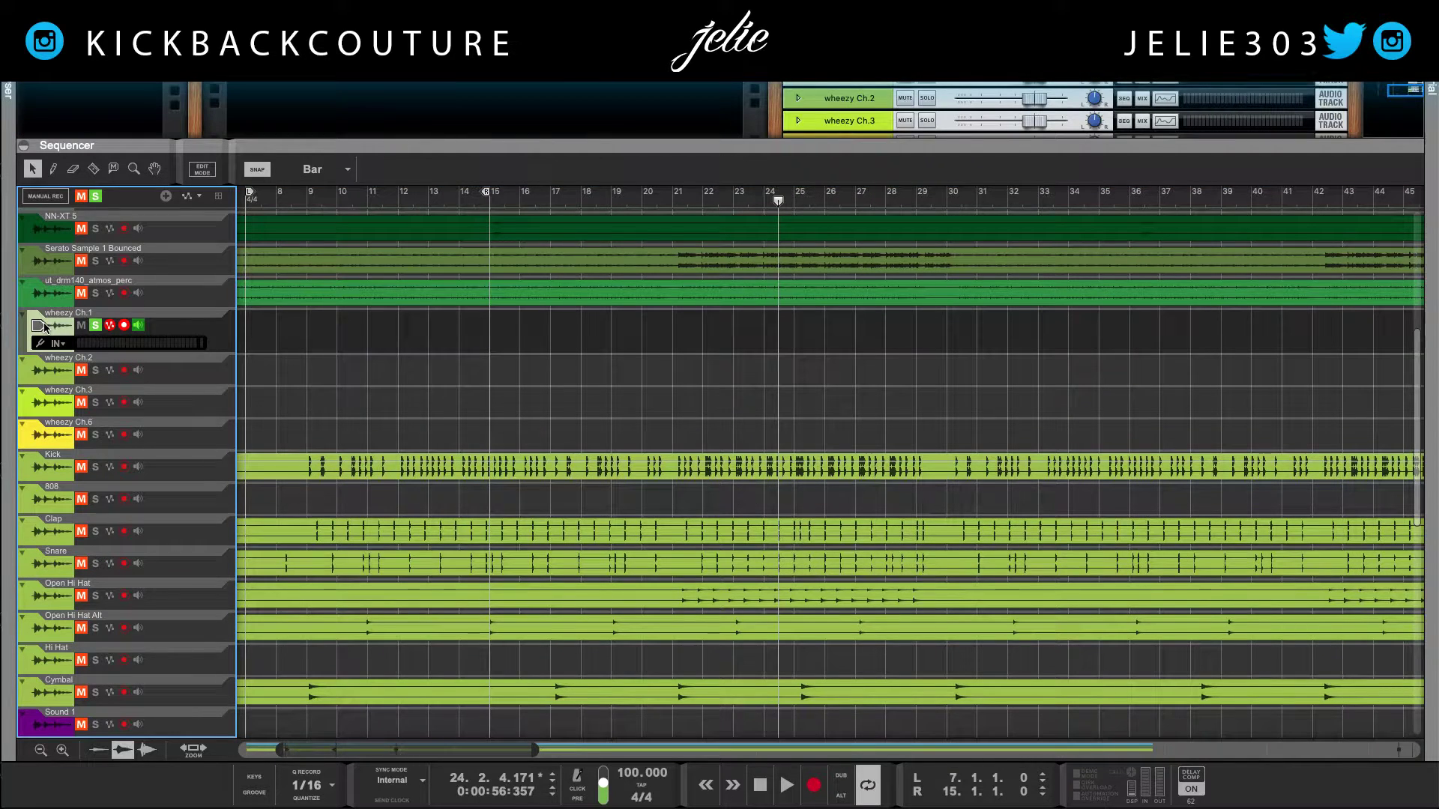
pyautogui.press('Delete')
pyautogui.scroll(5, 248, 384)
# Solo and audition the ut_drm140_atmos_perc track
pyautogui.click(330, 500)
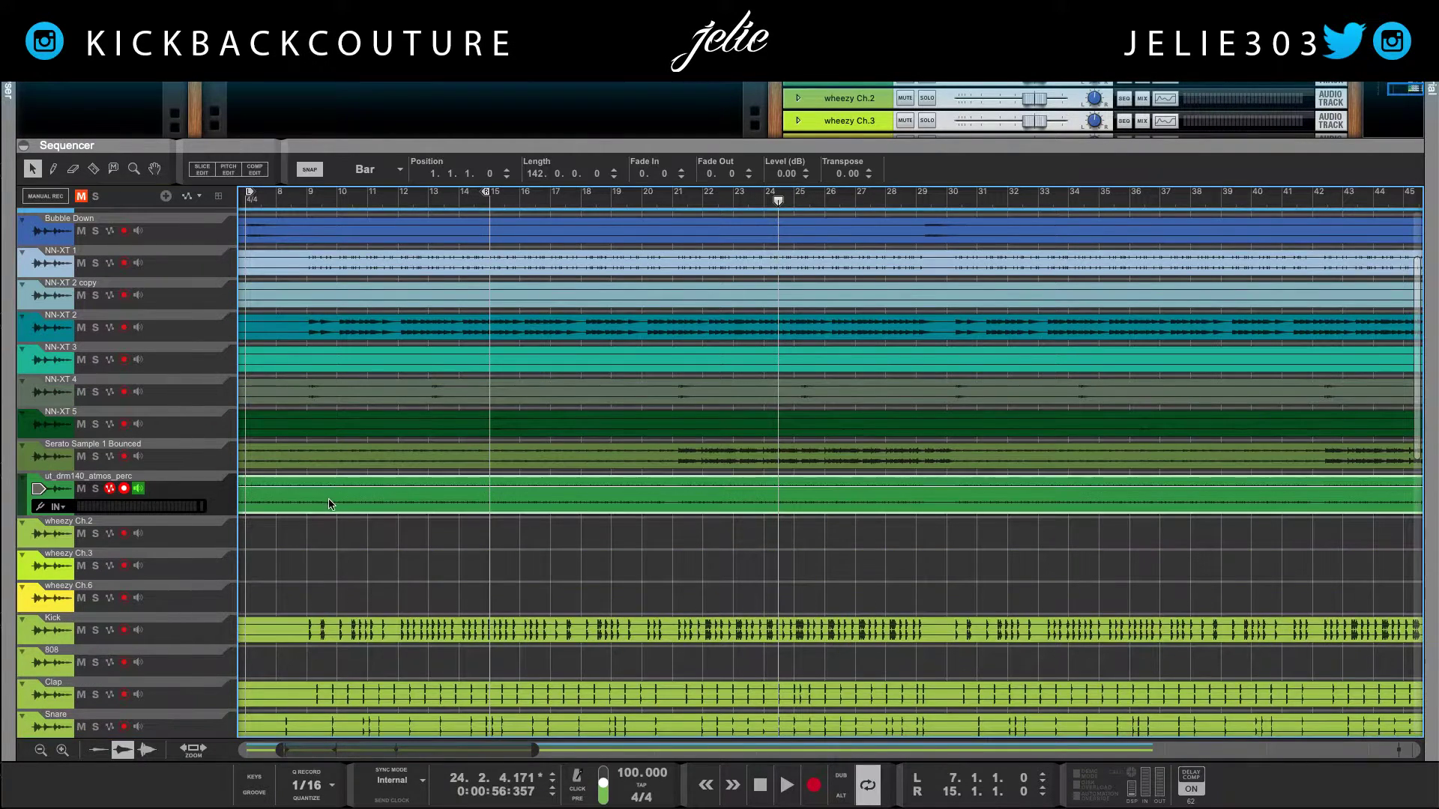
pyautogui.click(116, 493)
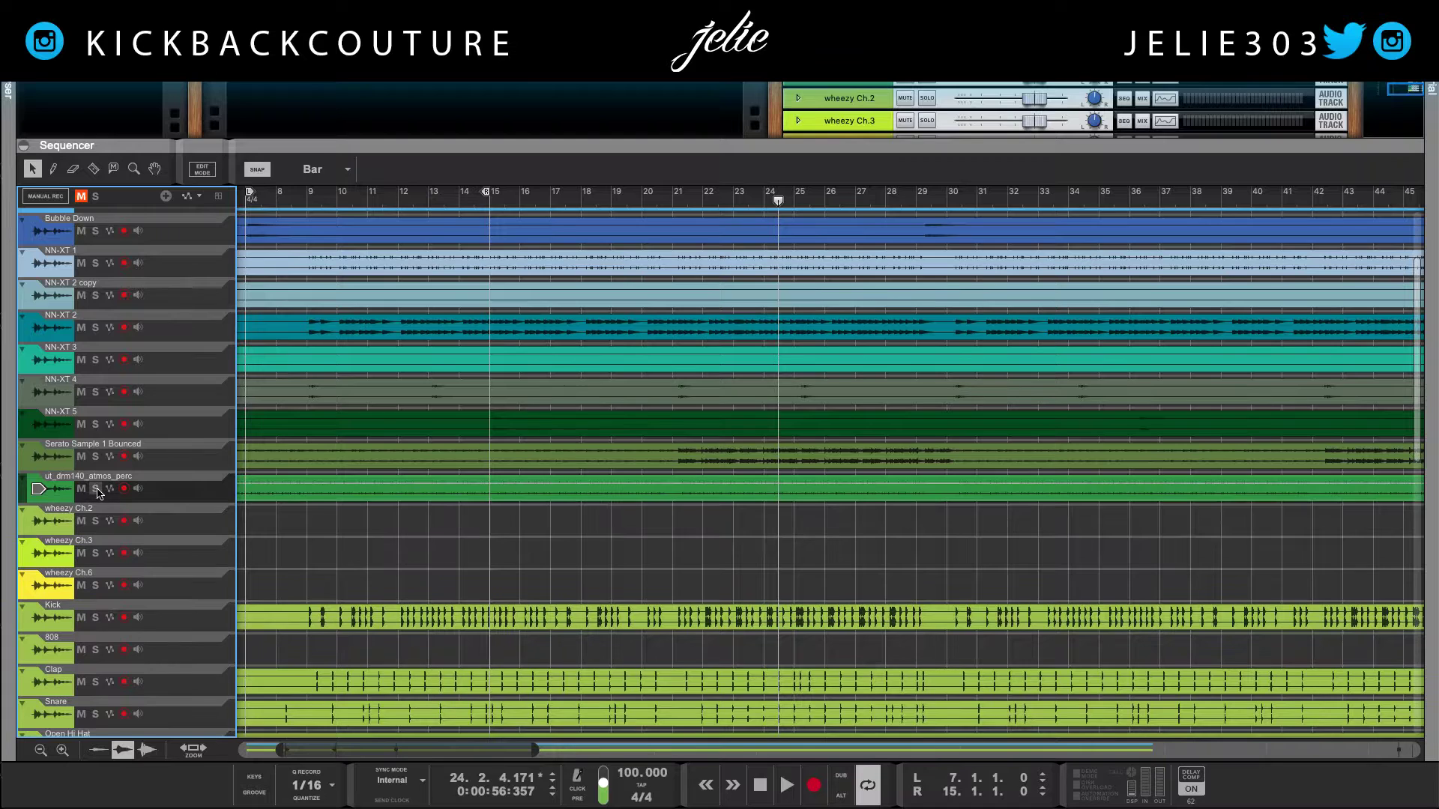
pyautogui.click(96, 488)
pyautogui.press('space')
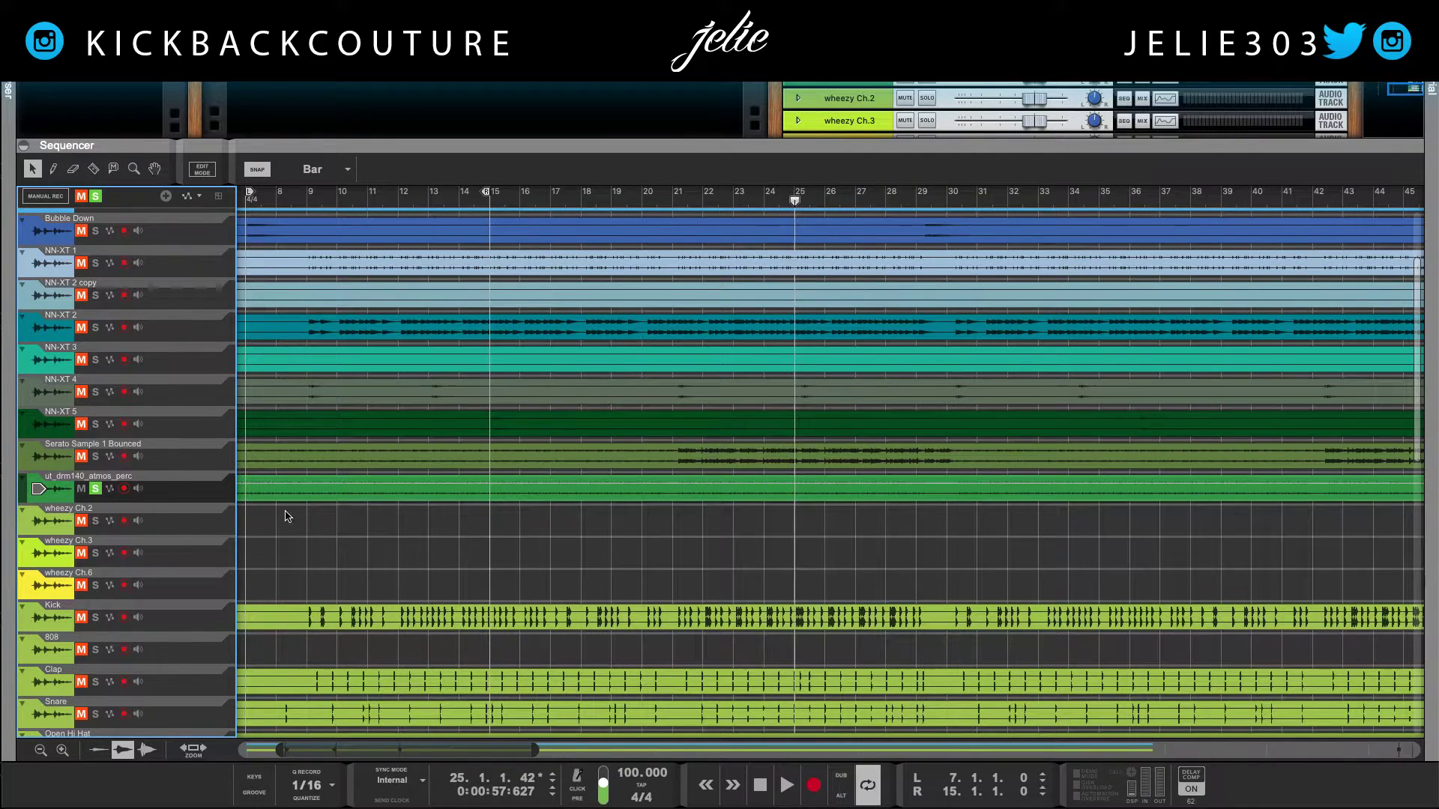
pyautogui.scroll(-5, 299, 526)
pyautogui.scroll(3, 303, 527)
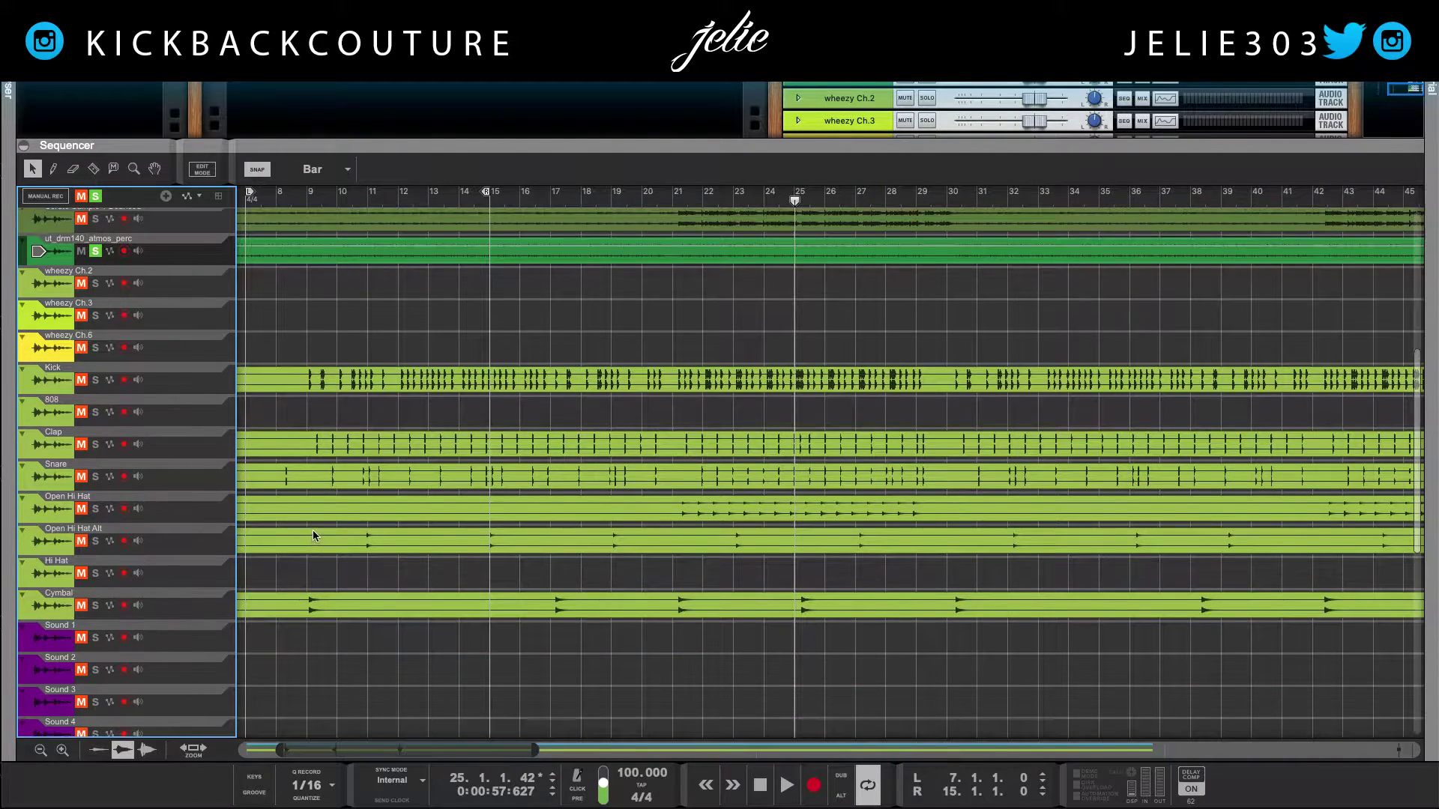
pyautogui.scroll(4, 318, 522)
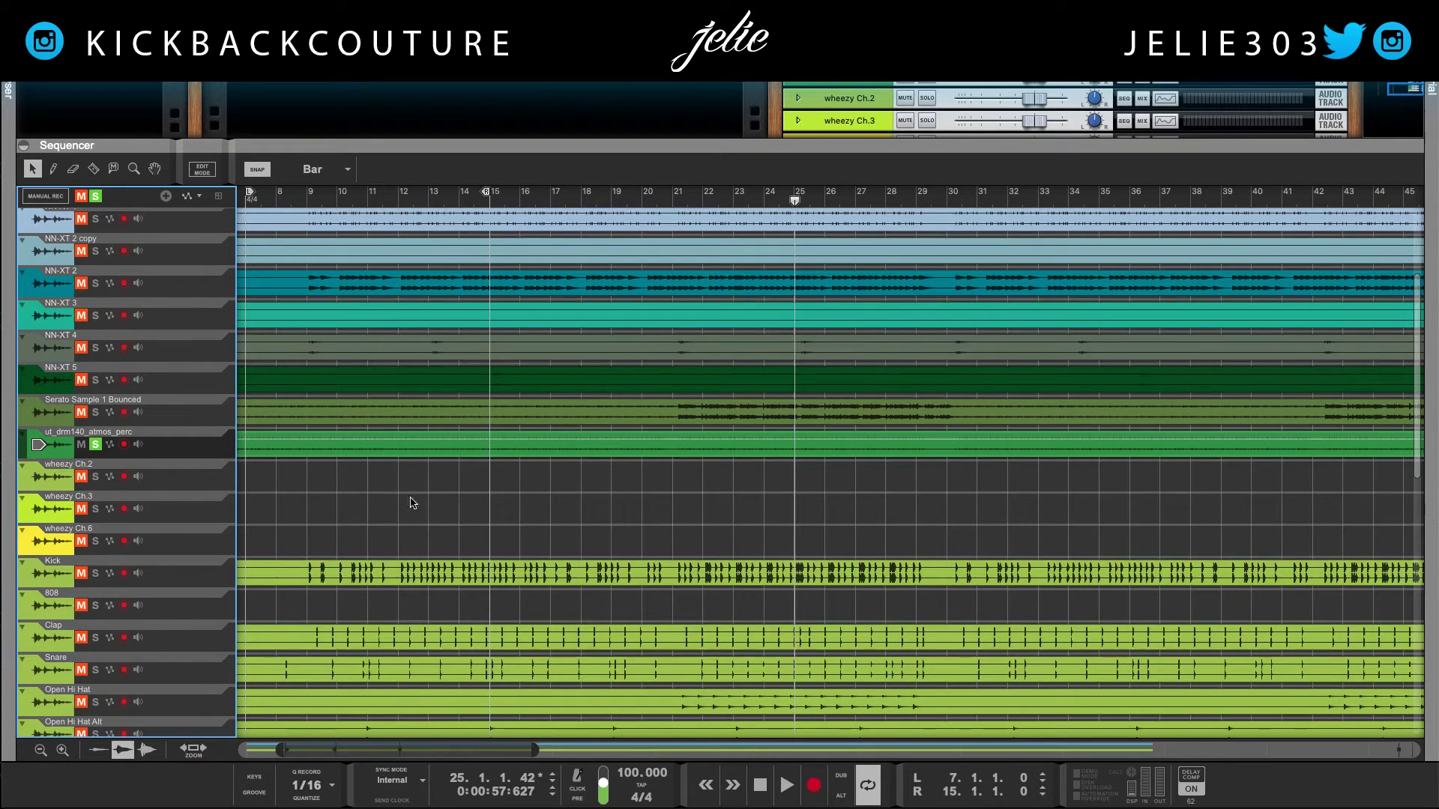
# Move the ut_drm140 stem onto the Sound 5 track and rename it Perc
pyautogui.click(568, 452)
pyautogui.scroll(-10, 569, 451)
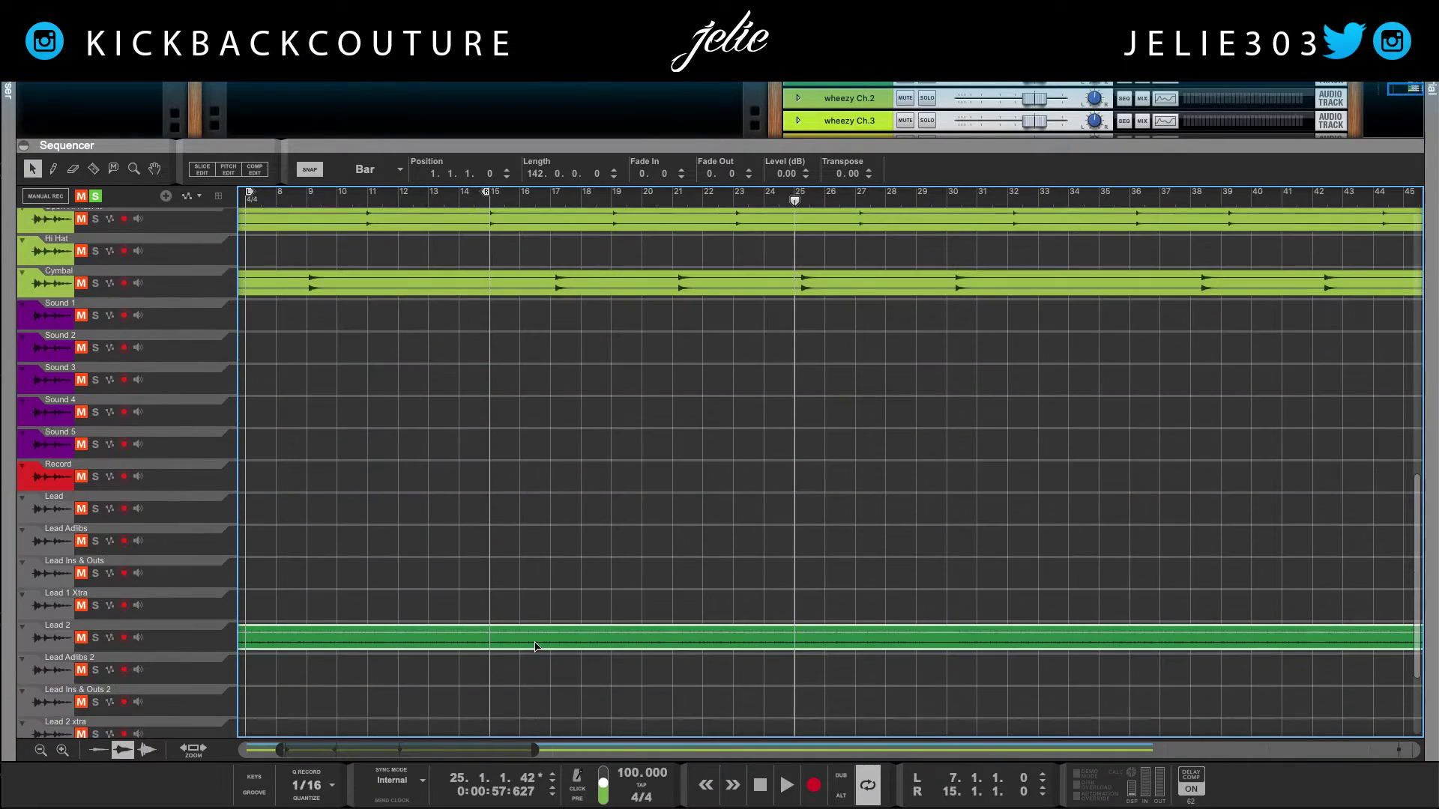
pyautogui.moveTo(502, 504); pyautogui.dragTo(499, 438)
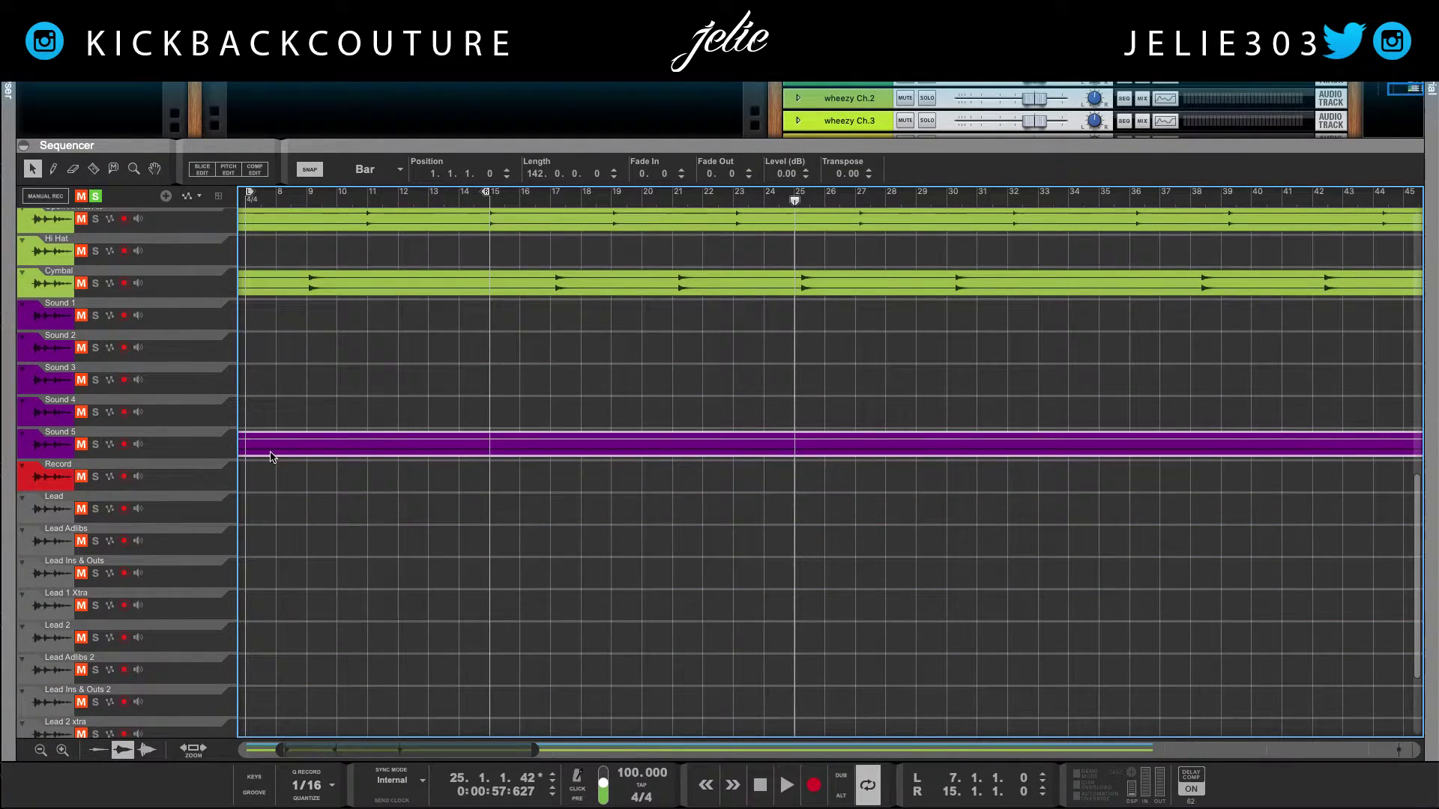
pyautogui.doubleClick(64, 432)
pyautogui.write('Perc')
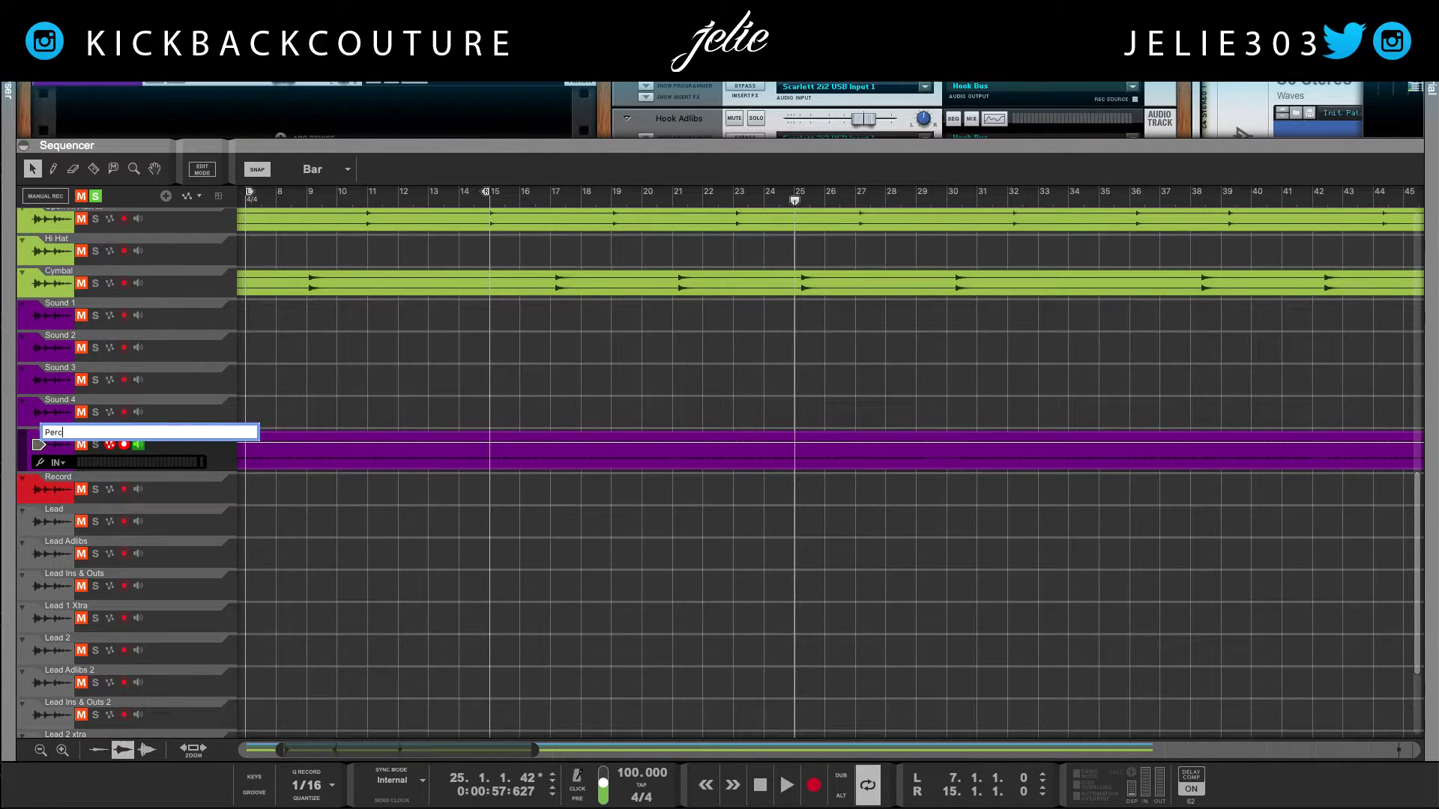
pyautogui.press('Return')
# Audition Serato Sample 1 Bounced from bar 22, move its stem to Sound 1, and rename it Sample
pyautogui.scroll(15, 213, 444)
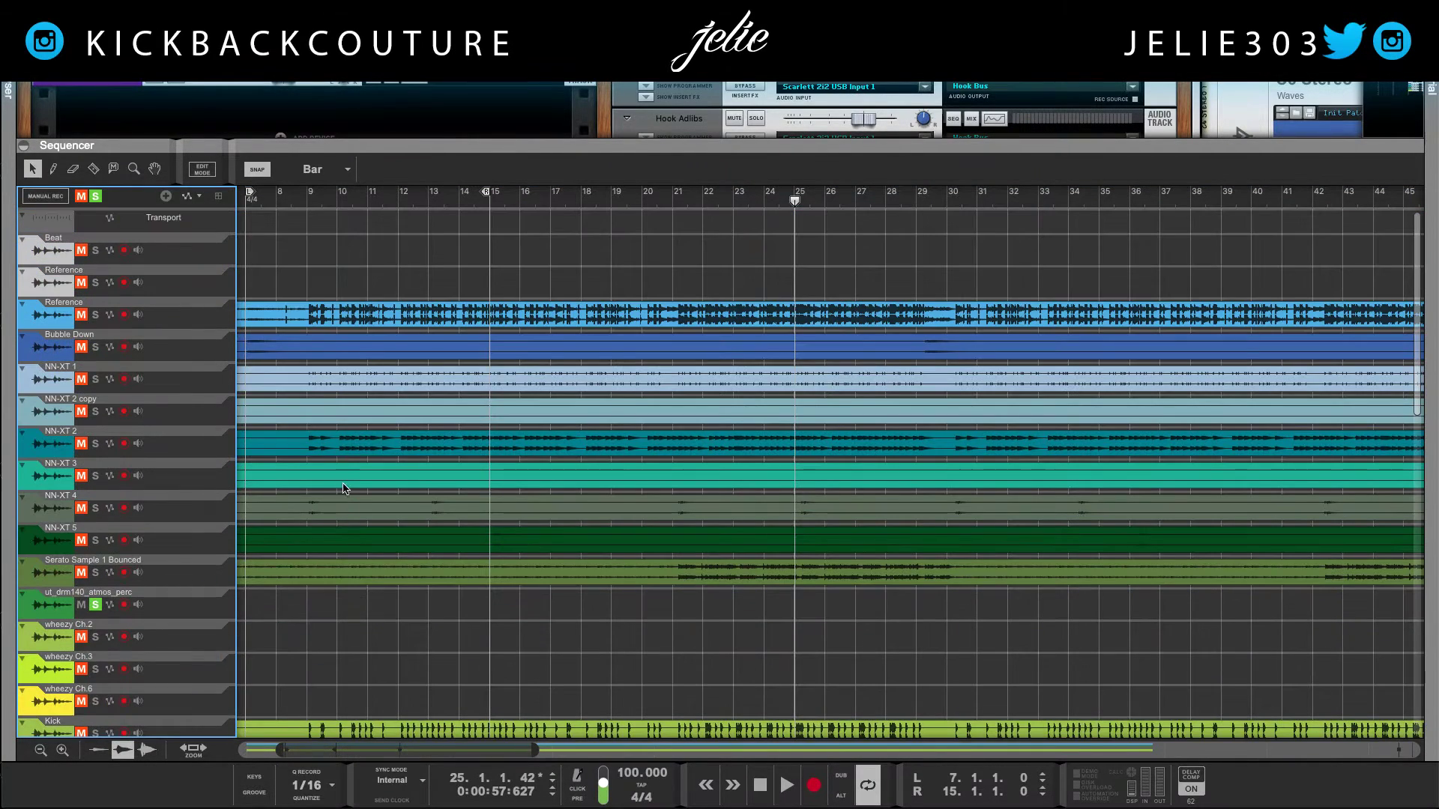
pyautogui.click(95, 573)
pyautogui.click(665, 610)
pyautogui.click(706, 198)
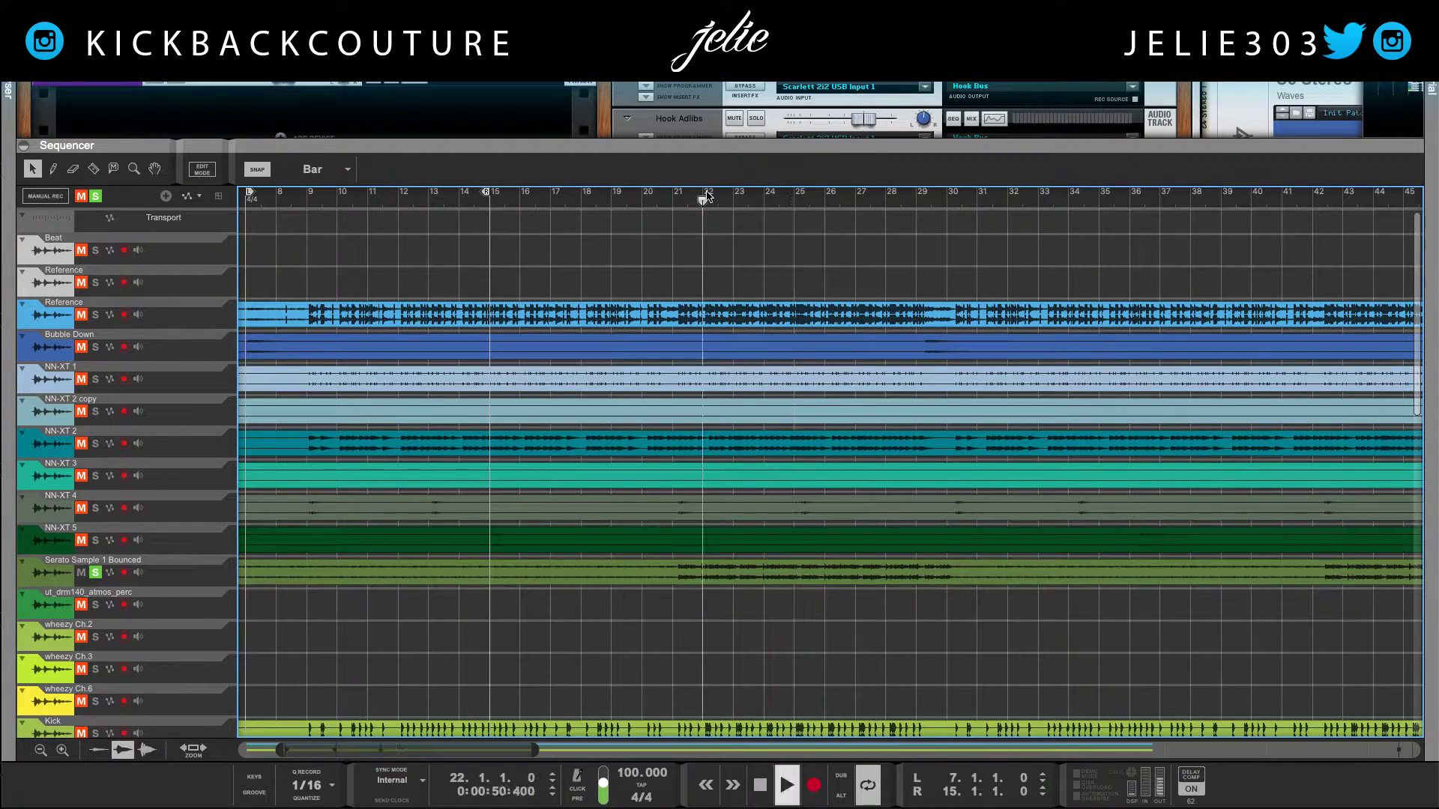
pyautogui.scroll(-3, 82, 472)
pyautogui.click(95, 453)
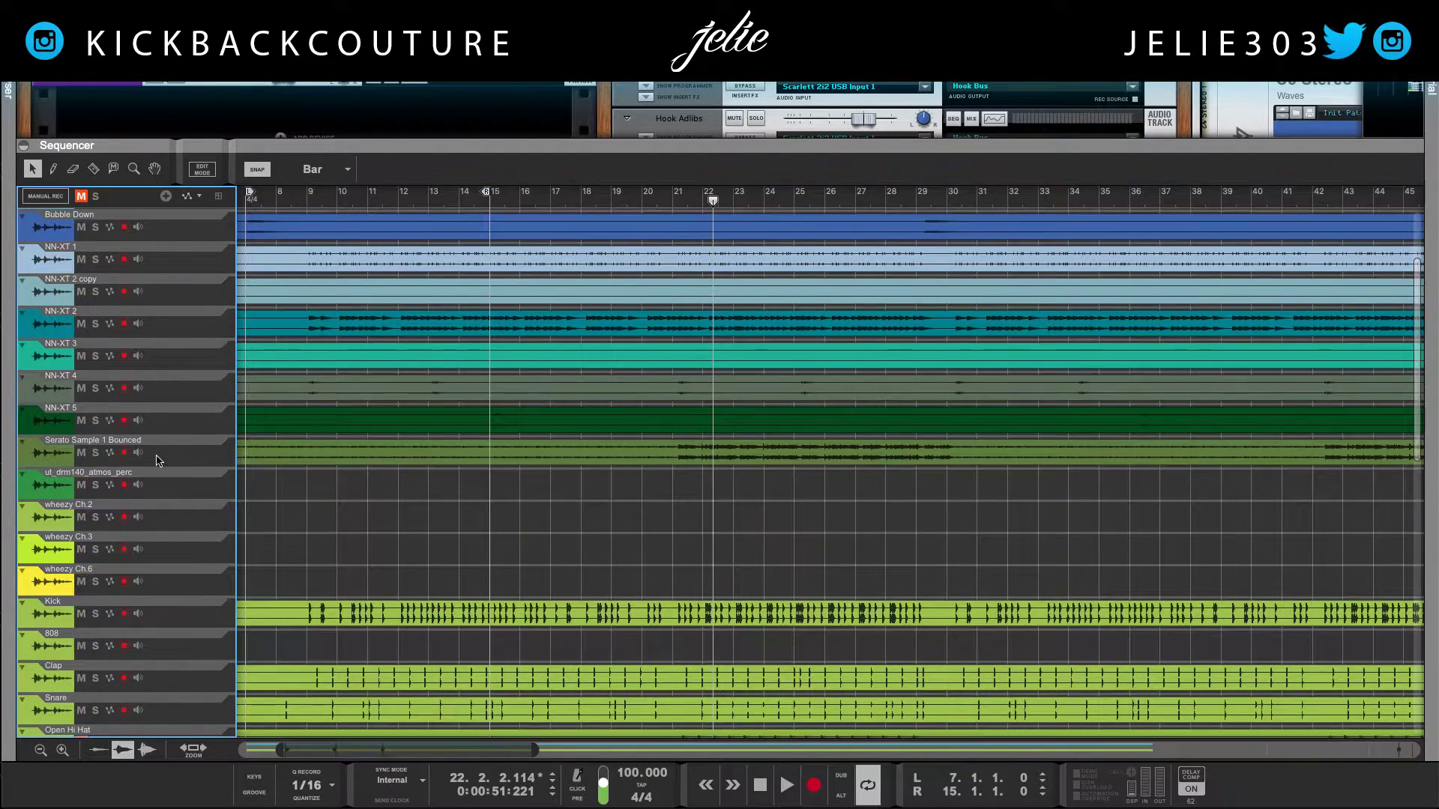
pyautogui.moveTo(255, 454); pyautogui.dragTo(262, 418)
pyautogui.scroll(-5, 257, 562)
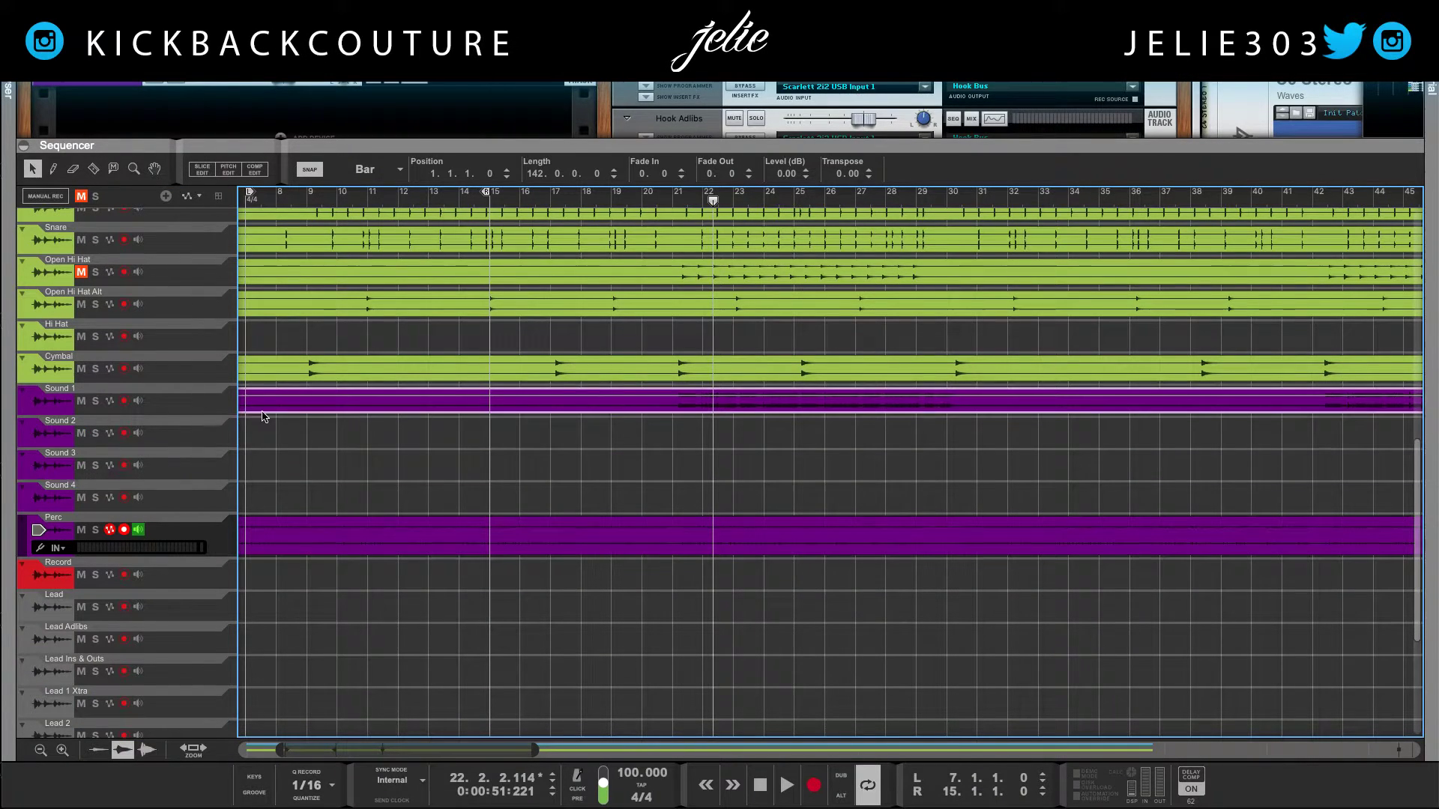
pyautogui.doubleClick(58, 388)
pyautogui.write('Sample')
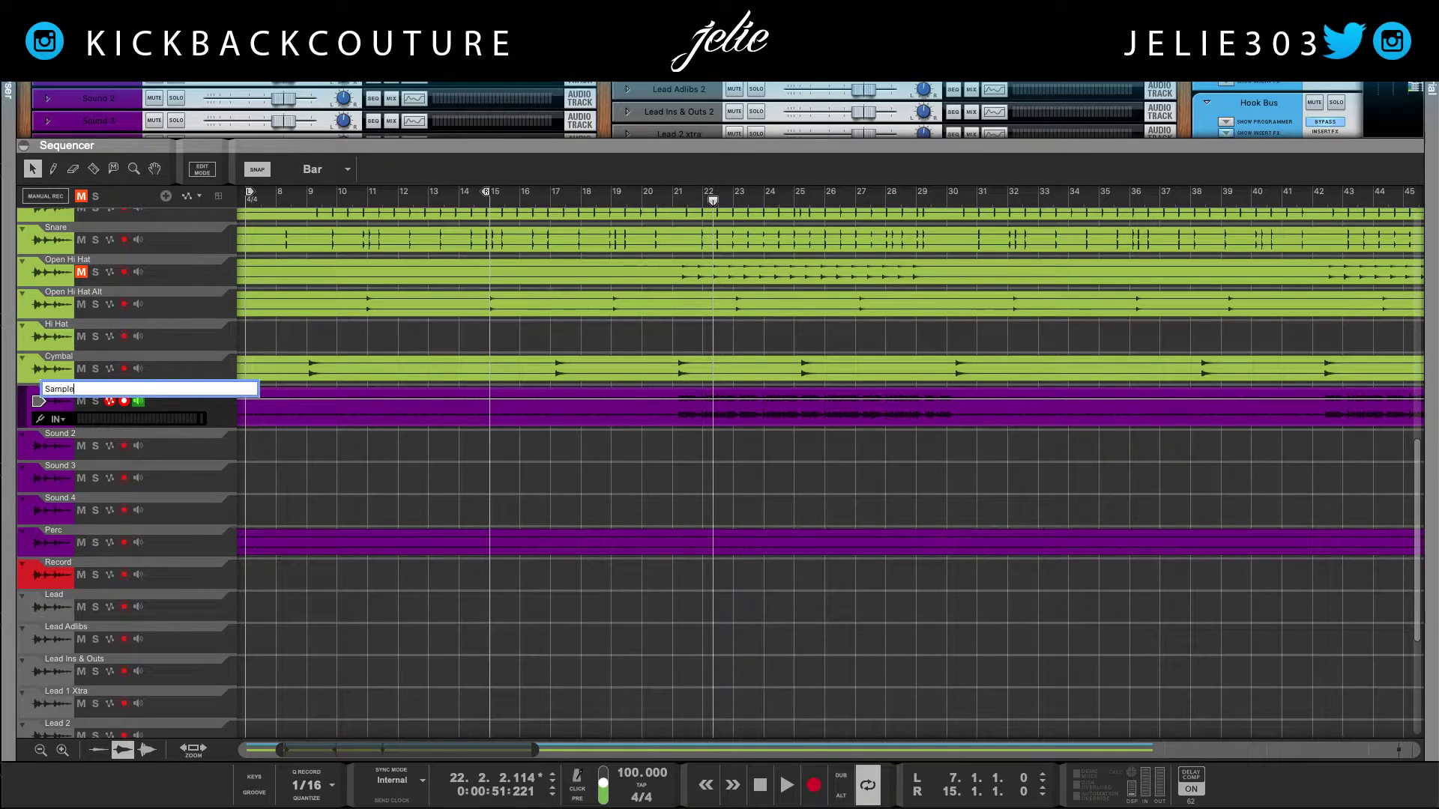
pyautogui.press('Return')
# Solo and audition the NN-XT 5 track, then bring up its clip's context menu
pyautogui.scroll(8, 260, 390)
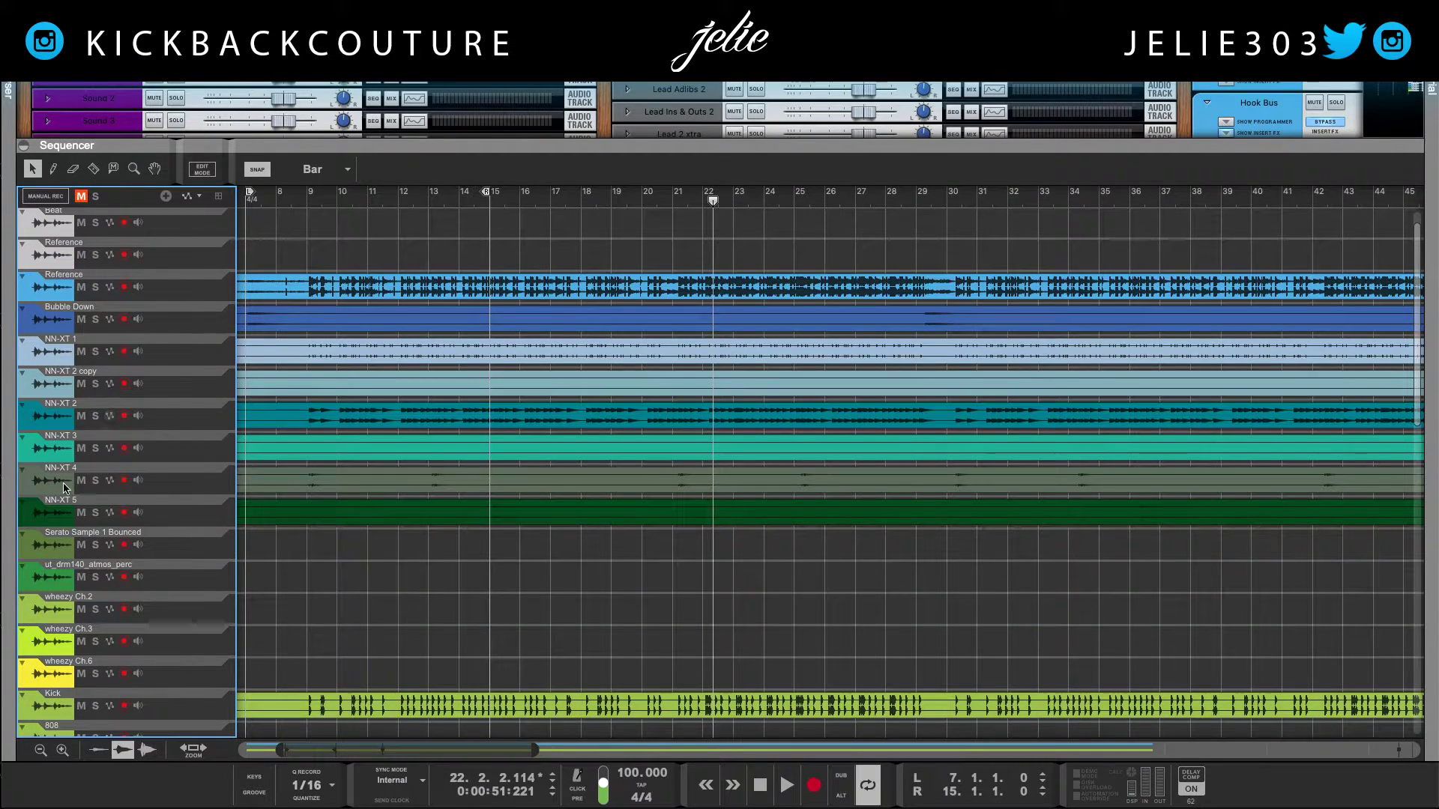
pyautogui.click(95, 513)
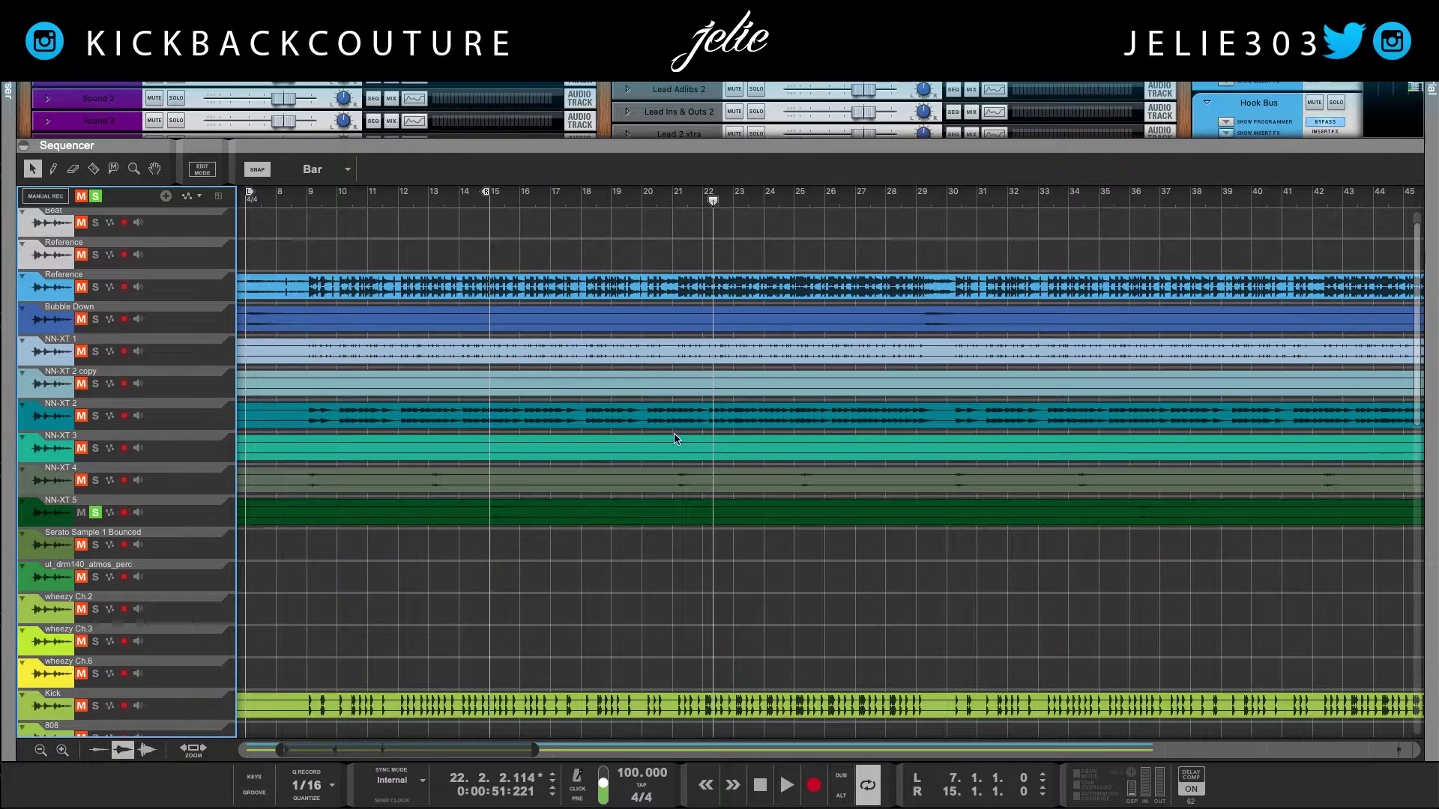
pyautogui.press('space')
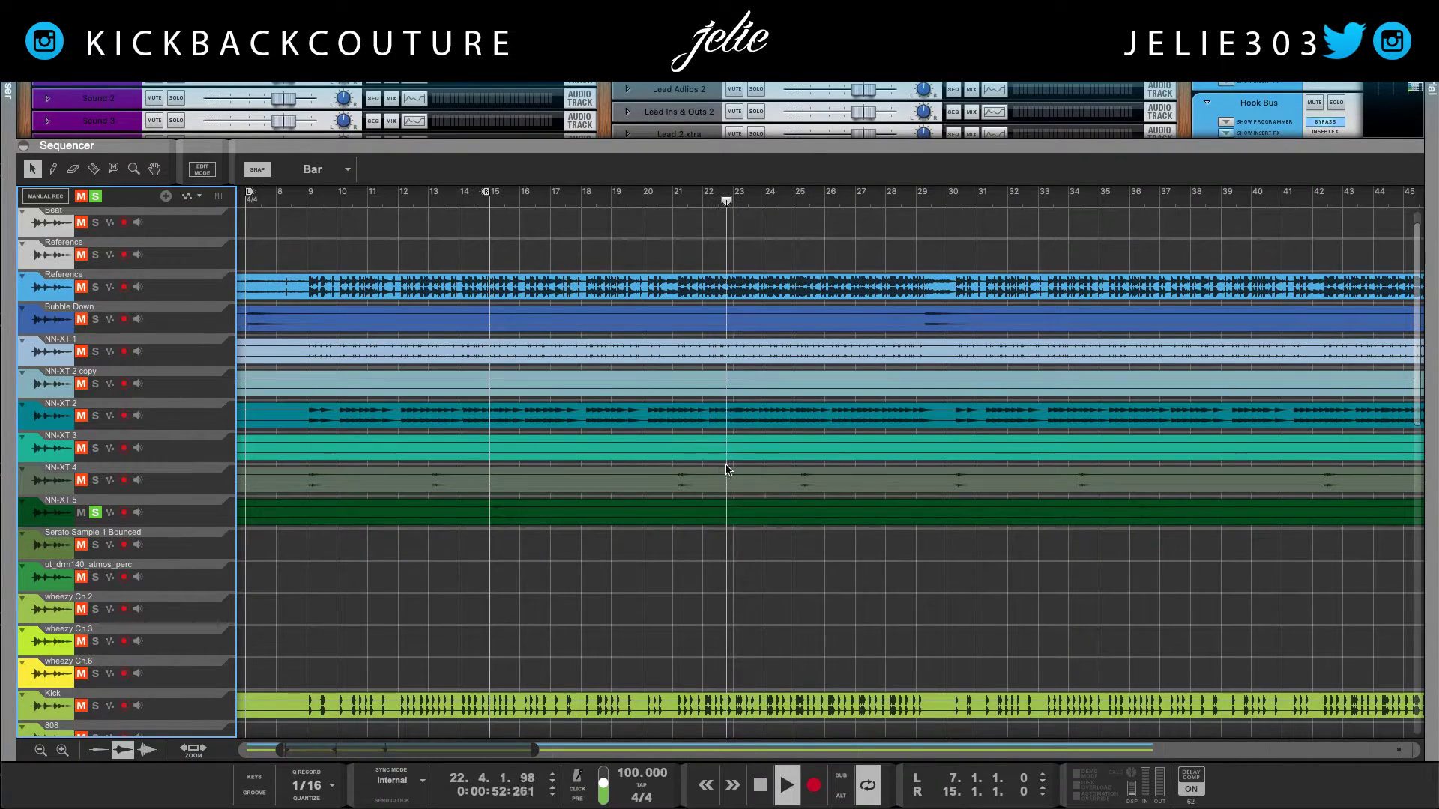
pyautogui.rightClick(787, 507)
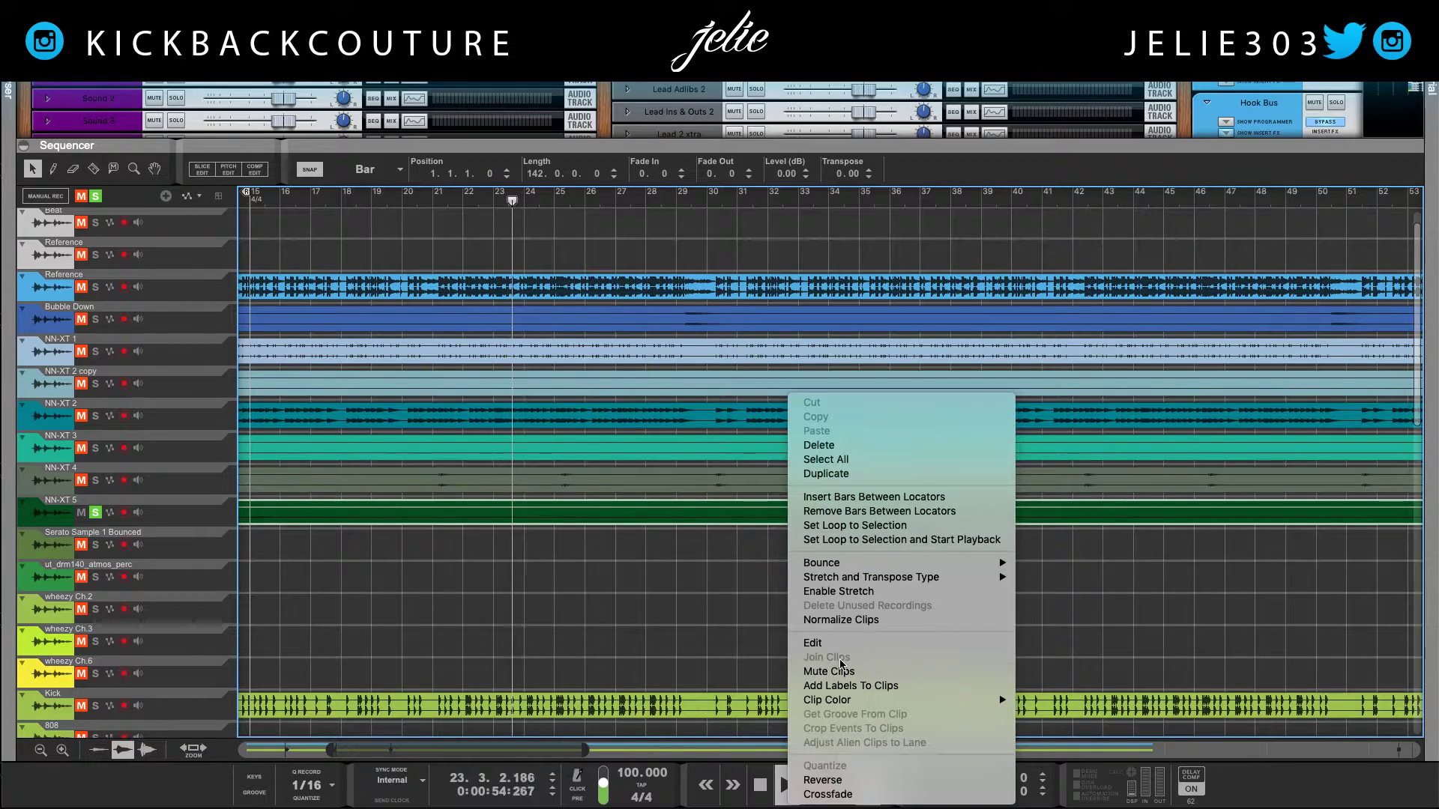
# Colour the NN-XT 5 clip Bright Grey and play it back from bar 36
pyautogui.moveTo(872, 702)
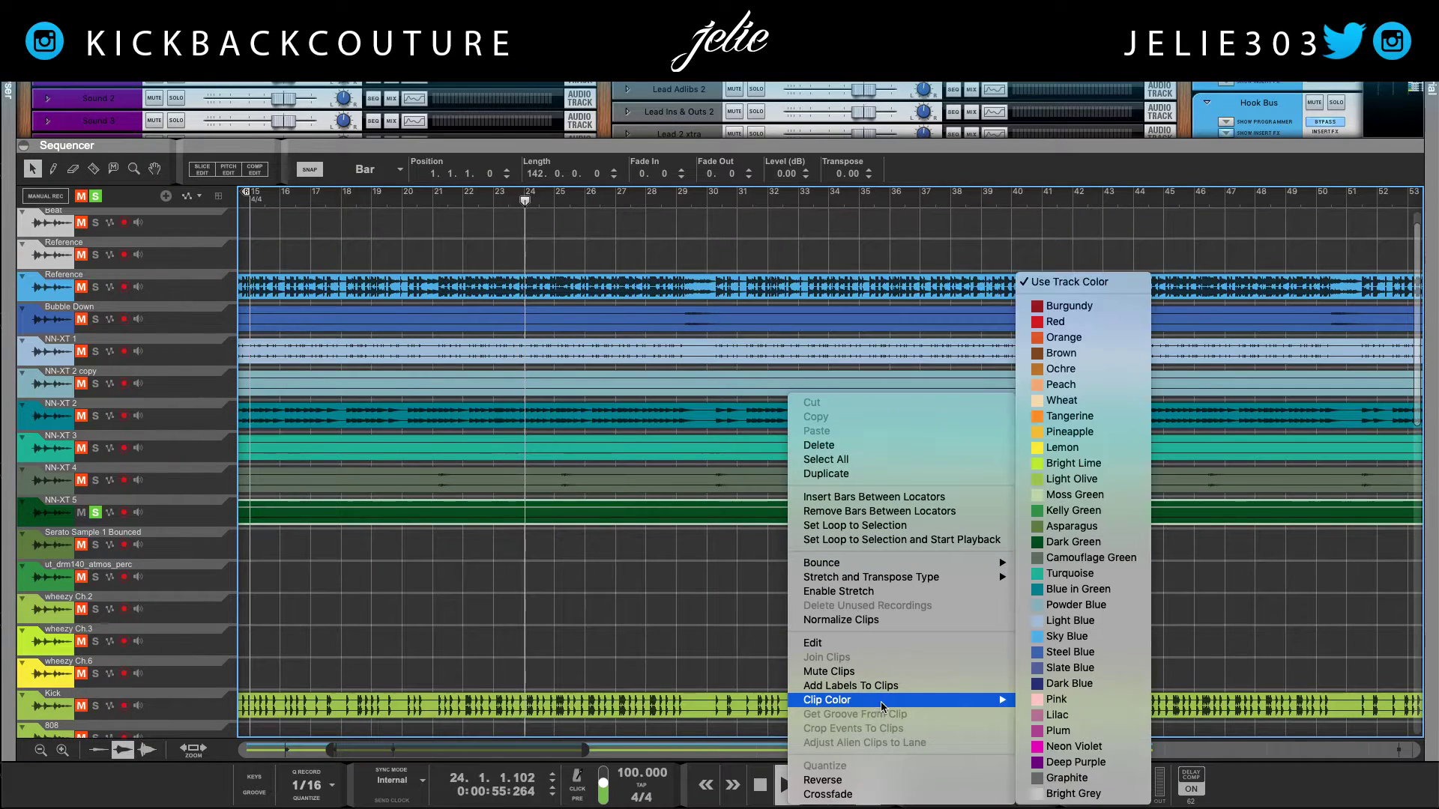
pyautogui.click(1072, 794)
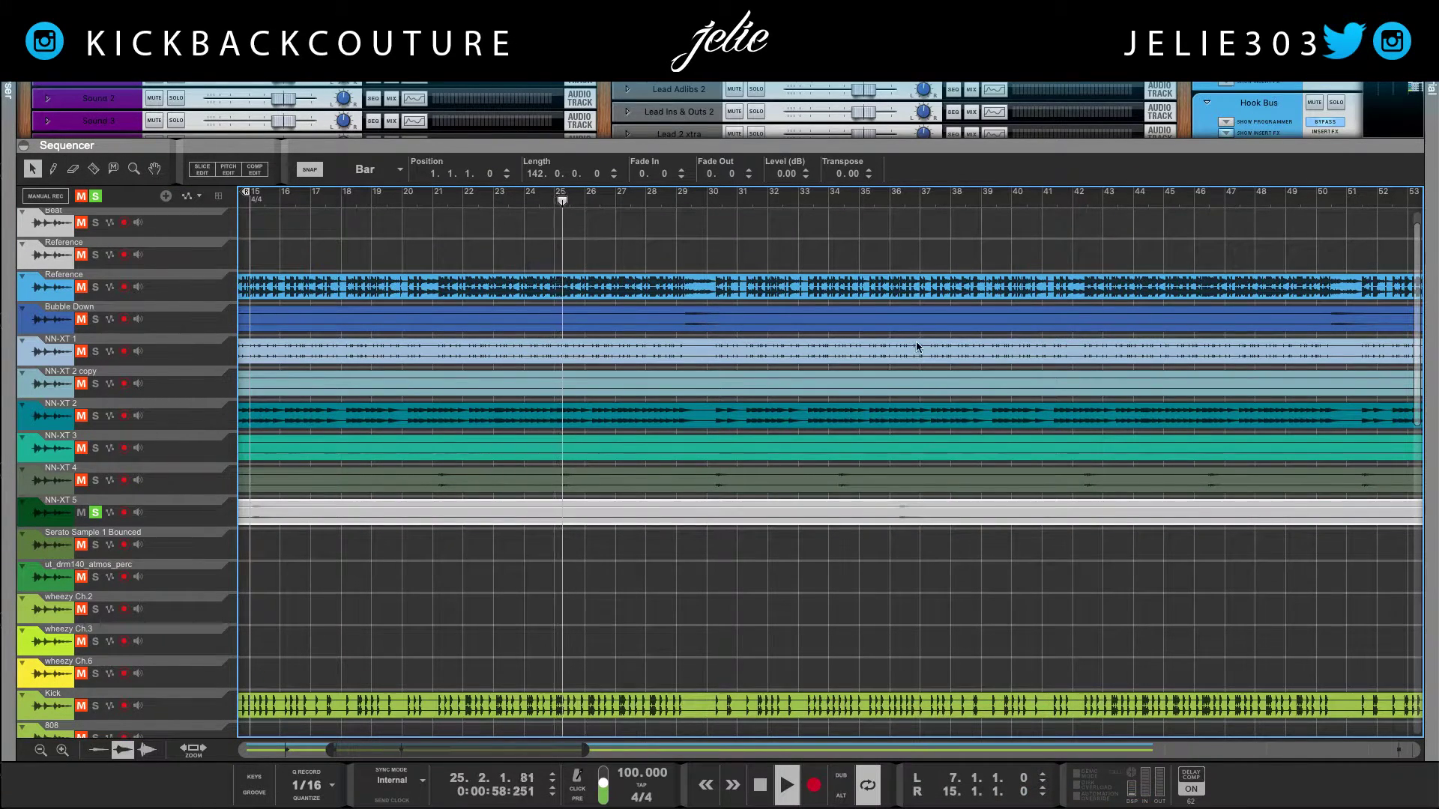
pyautogui.click(899, 194)
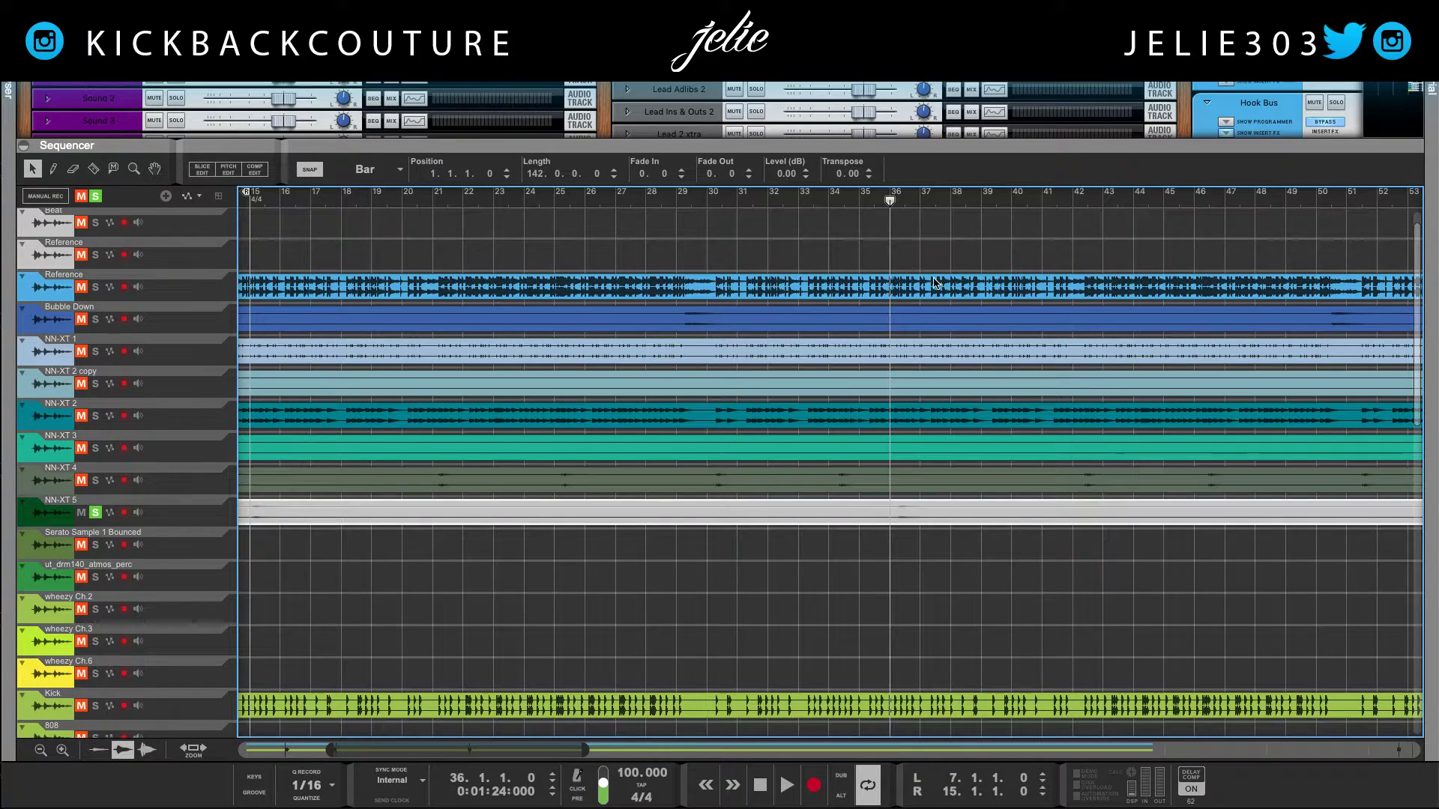
pyautogui.press('space')
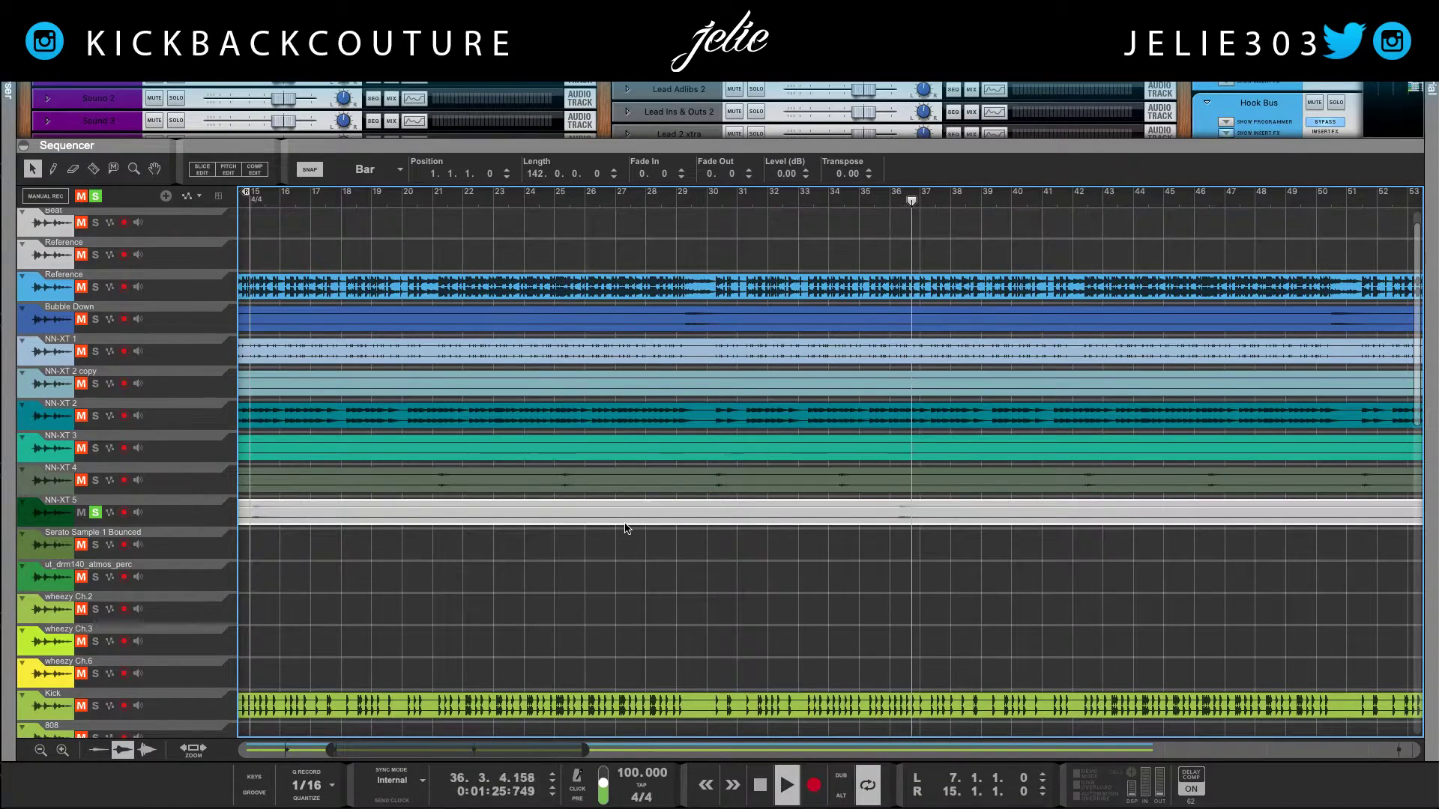
pyautogui.press('space')
# Switch to the Razor tool, play briefly from bar 37, and unsolo NN-XT 5
pyautogui.press('r')
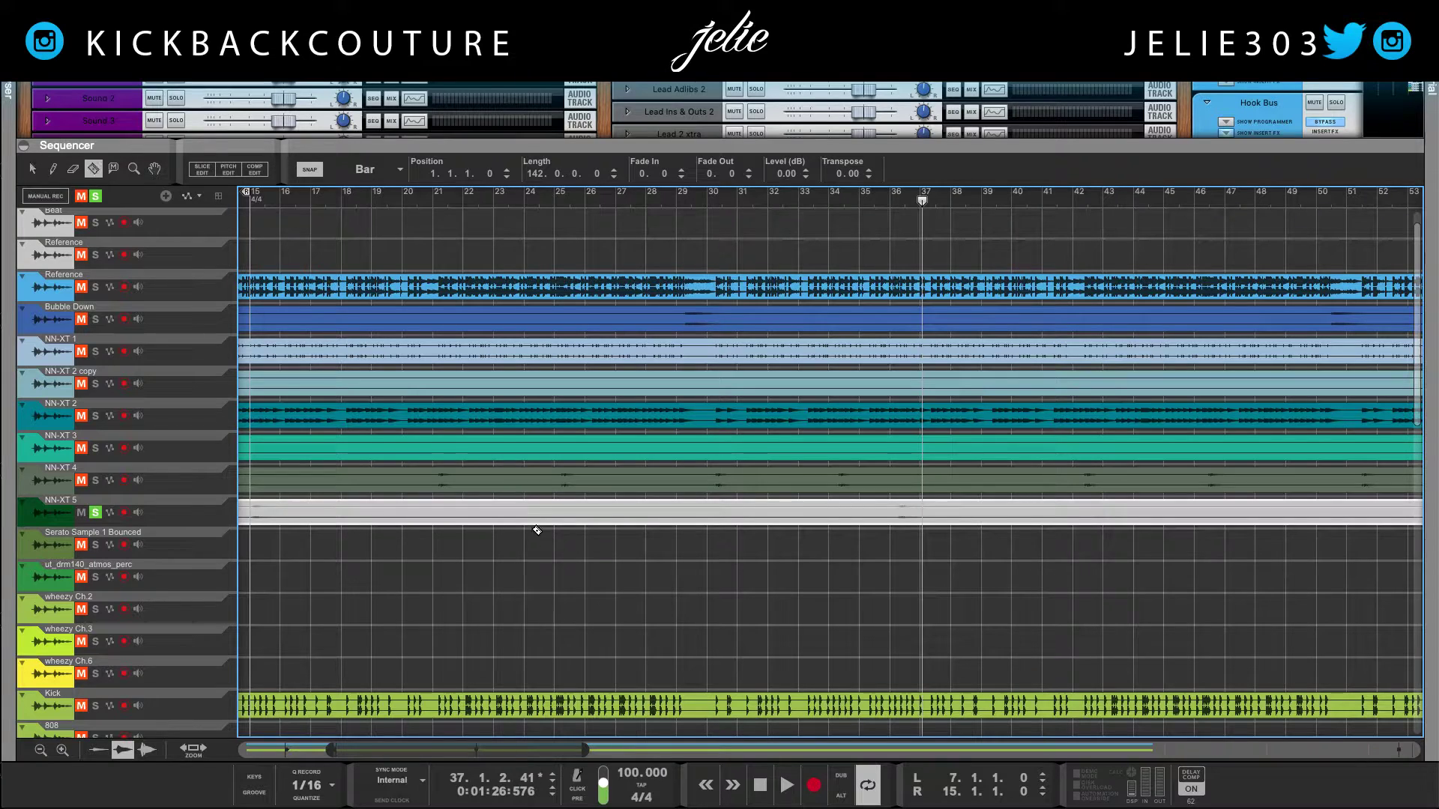
pyautogui.scroll(-5, 599, 570)
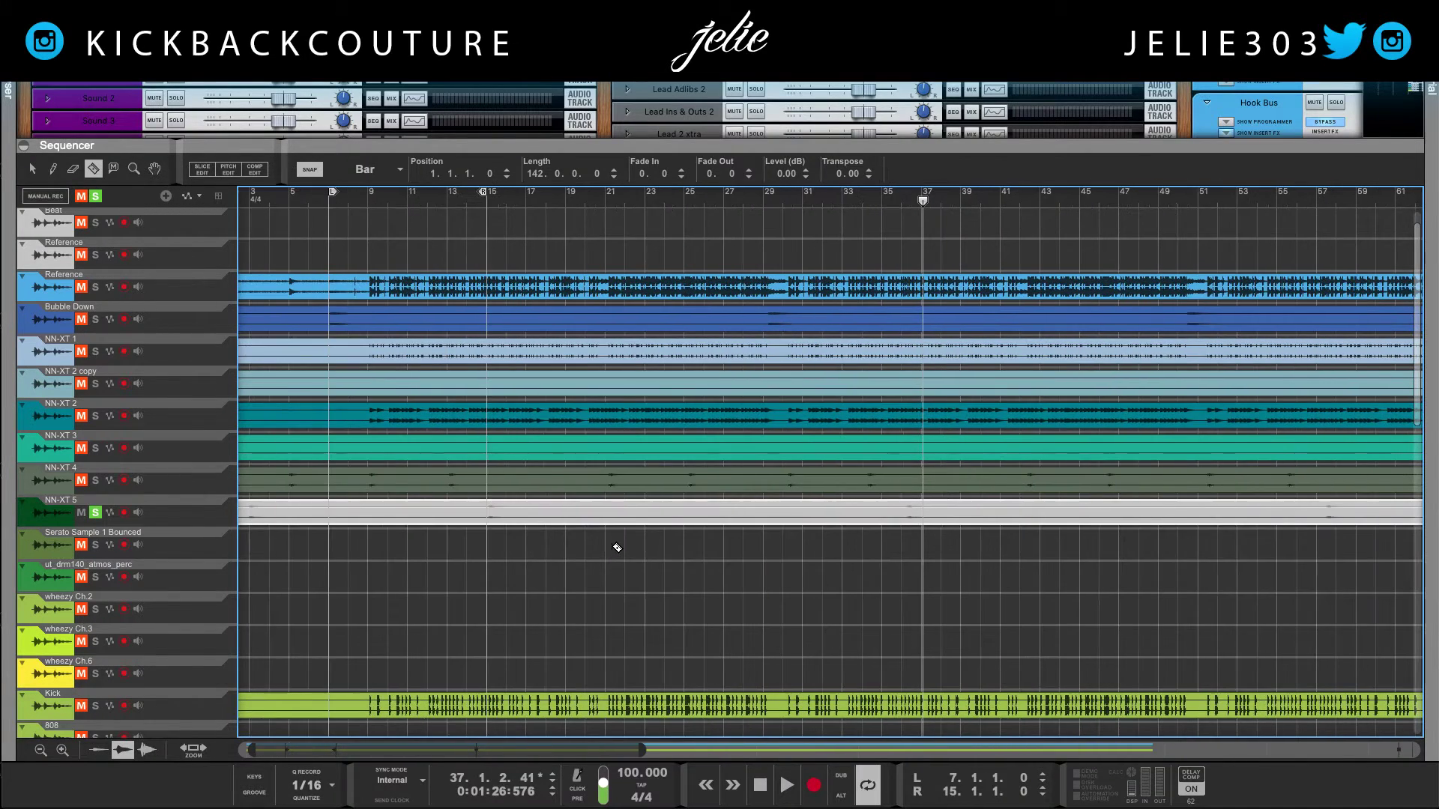
pyautogui.press('space')
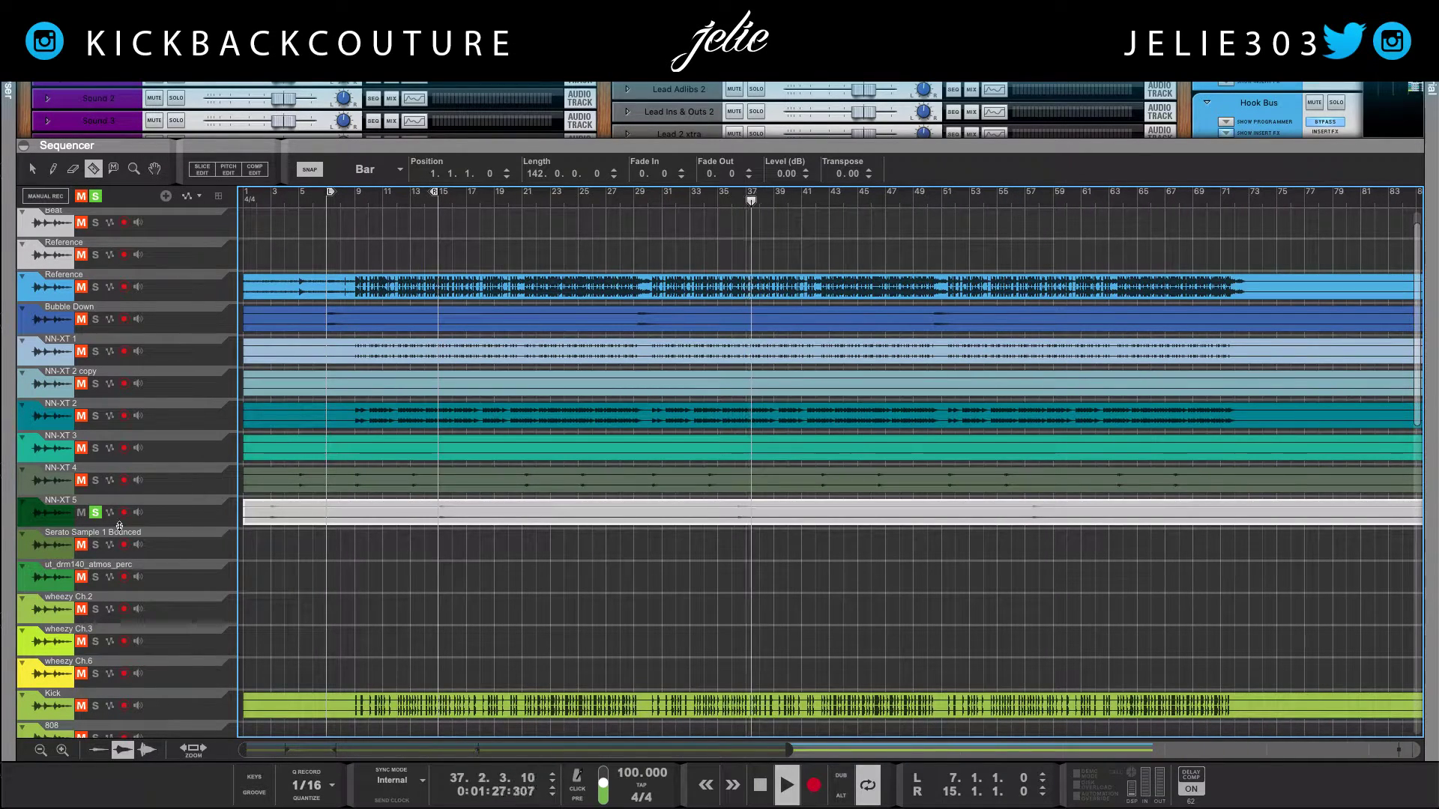
pyautogui.click(95, 512)
pyautogui.press('space')
pyautogui.scroll(-3, 325, 512)
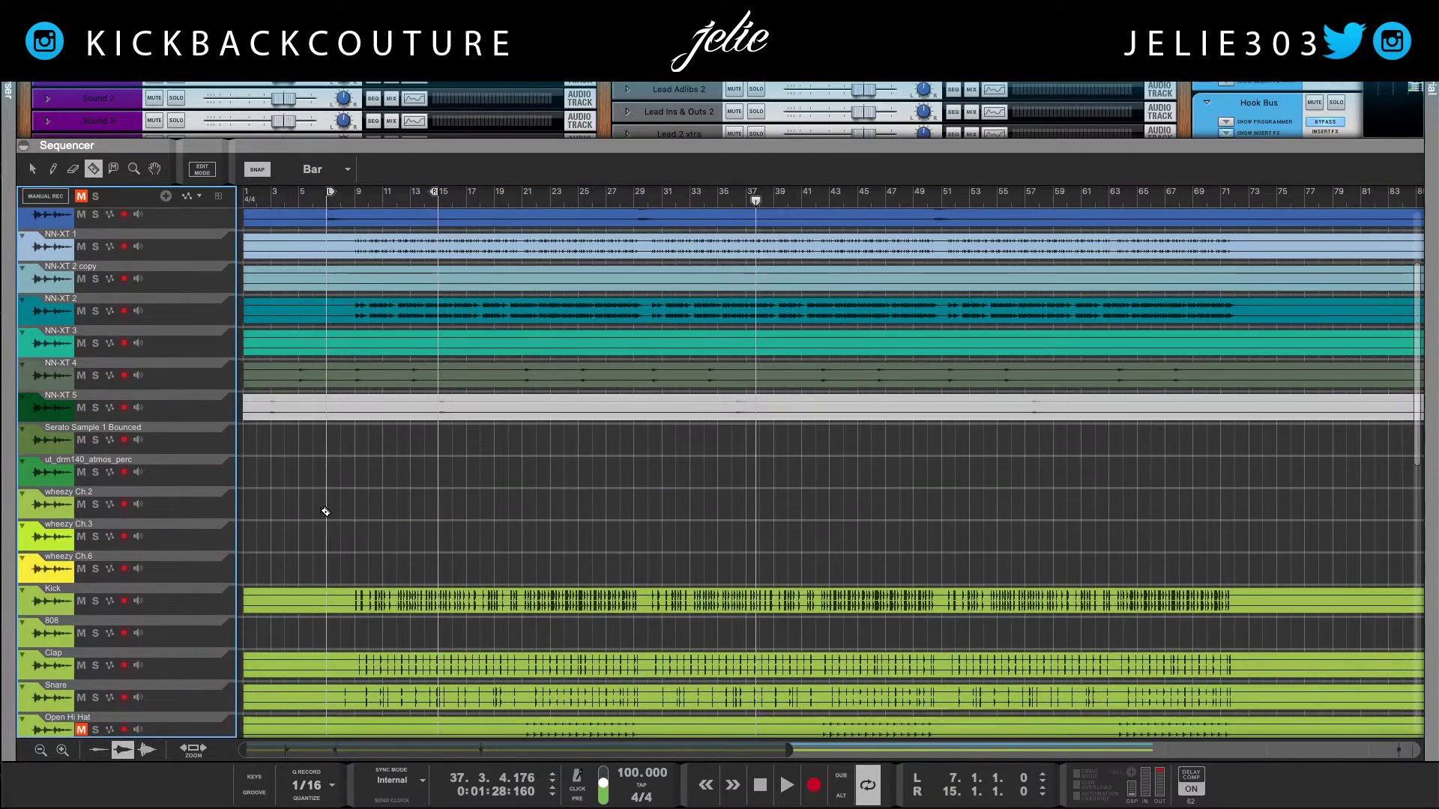
# With the Arrow tool, move the grey NN-XT 5 clip onto Sound 4 and rename that track Stab
pyautogui.click(436, 420)
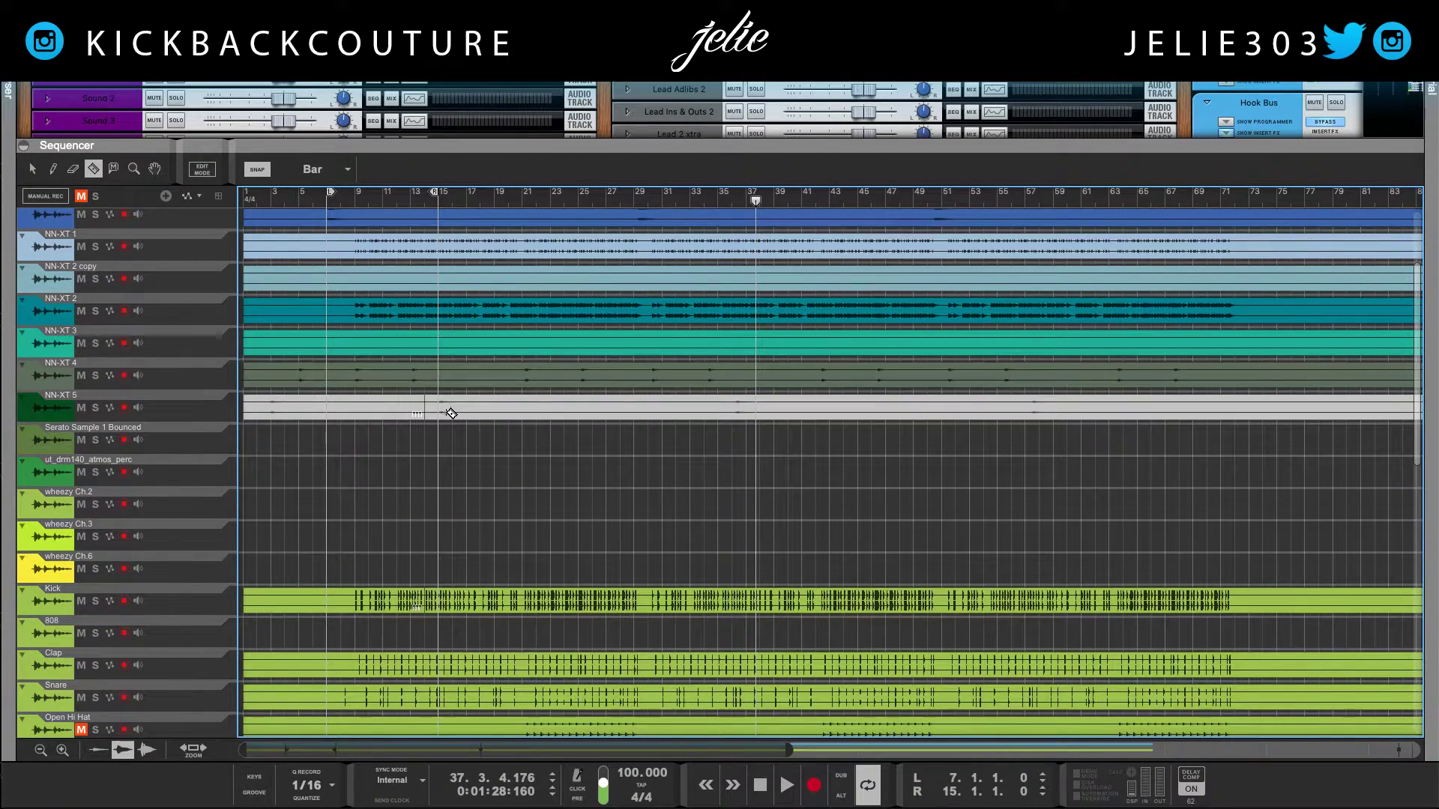
pyautogui.press('q')
pyautogui.moveTo(449, 415); pyautogui.dragTo(293, 464)
pyautogui.scroll(4, 466, 721)
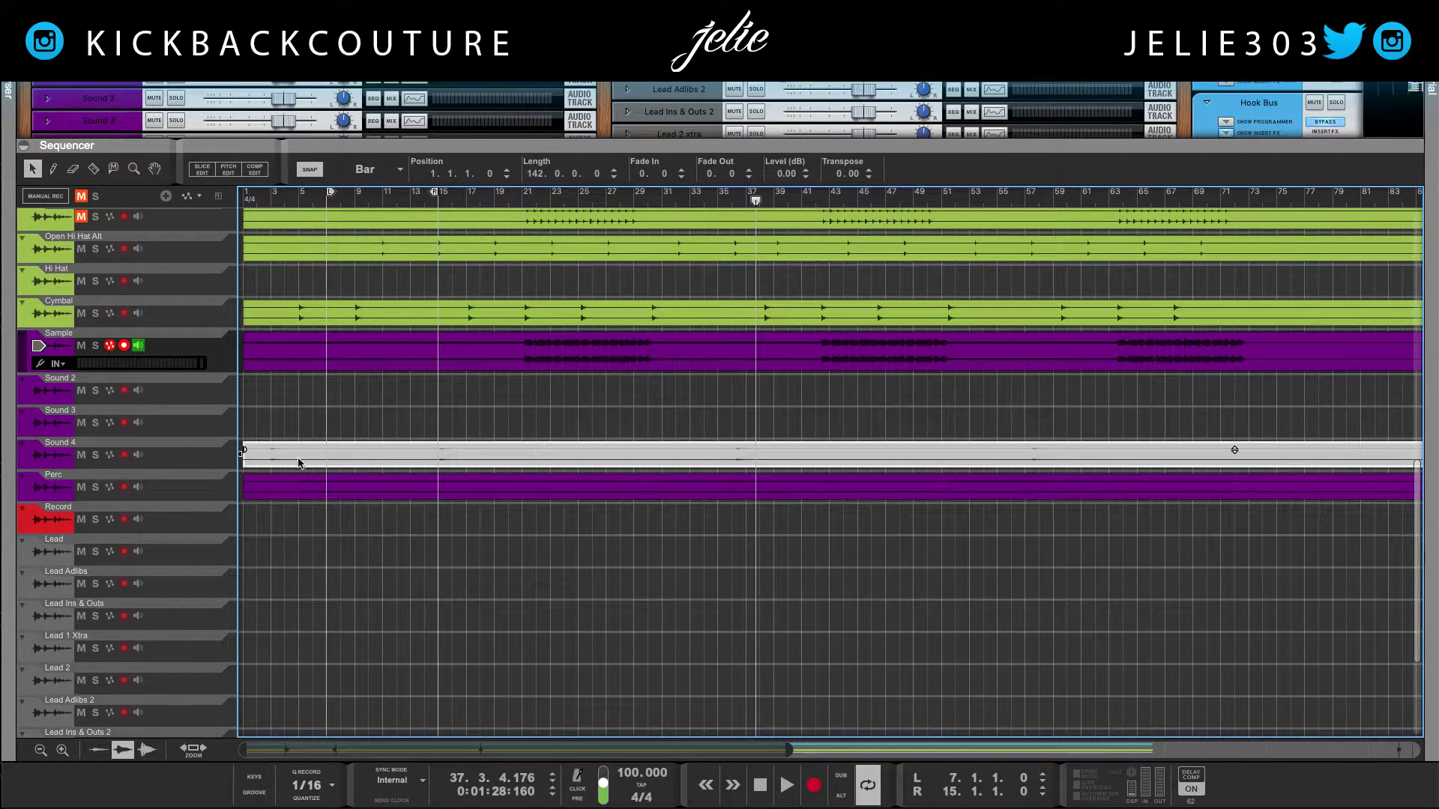
pyautogui.click(60, 452)
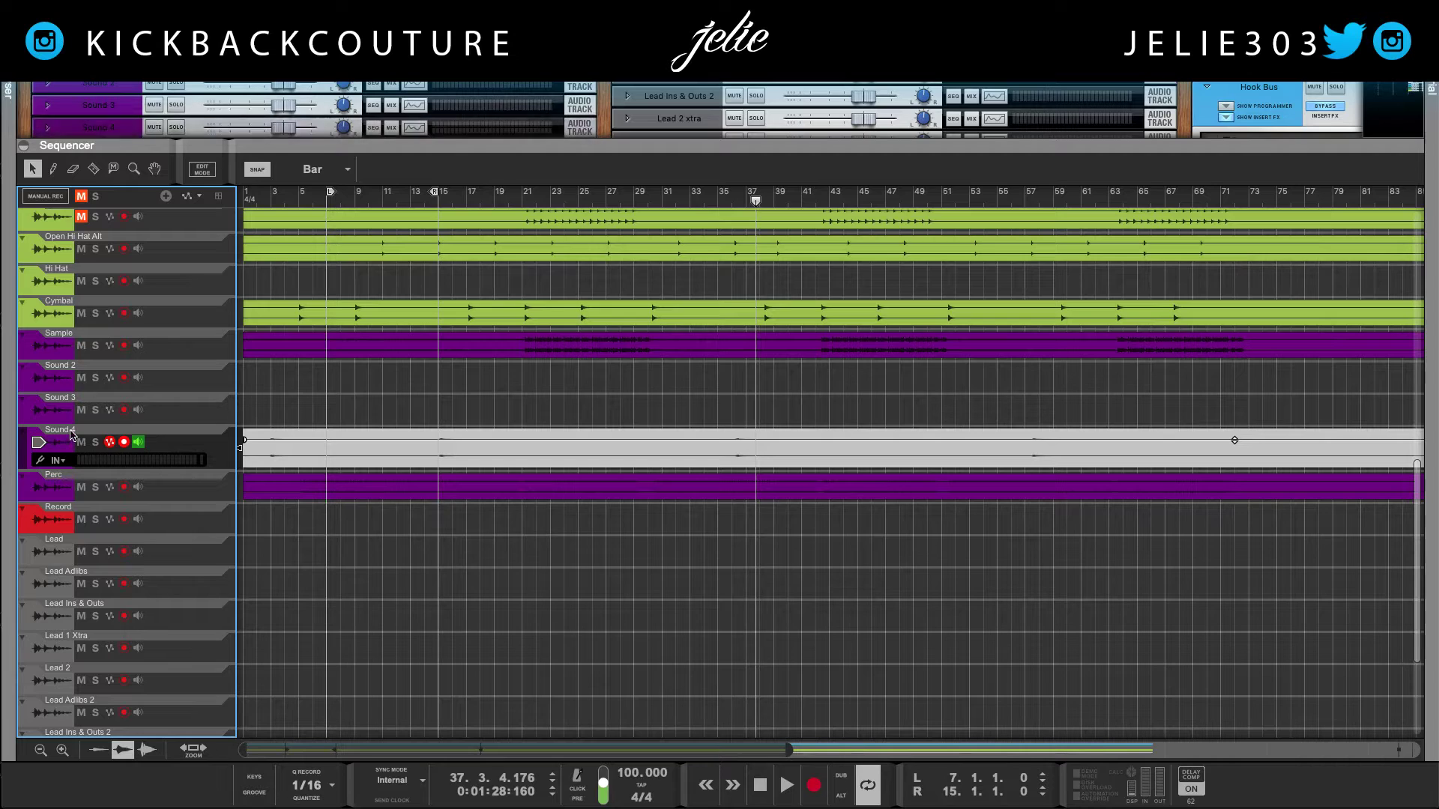
pyautogui.doubleClick(61, 431)
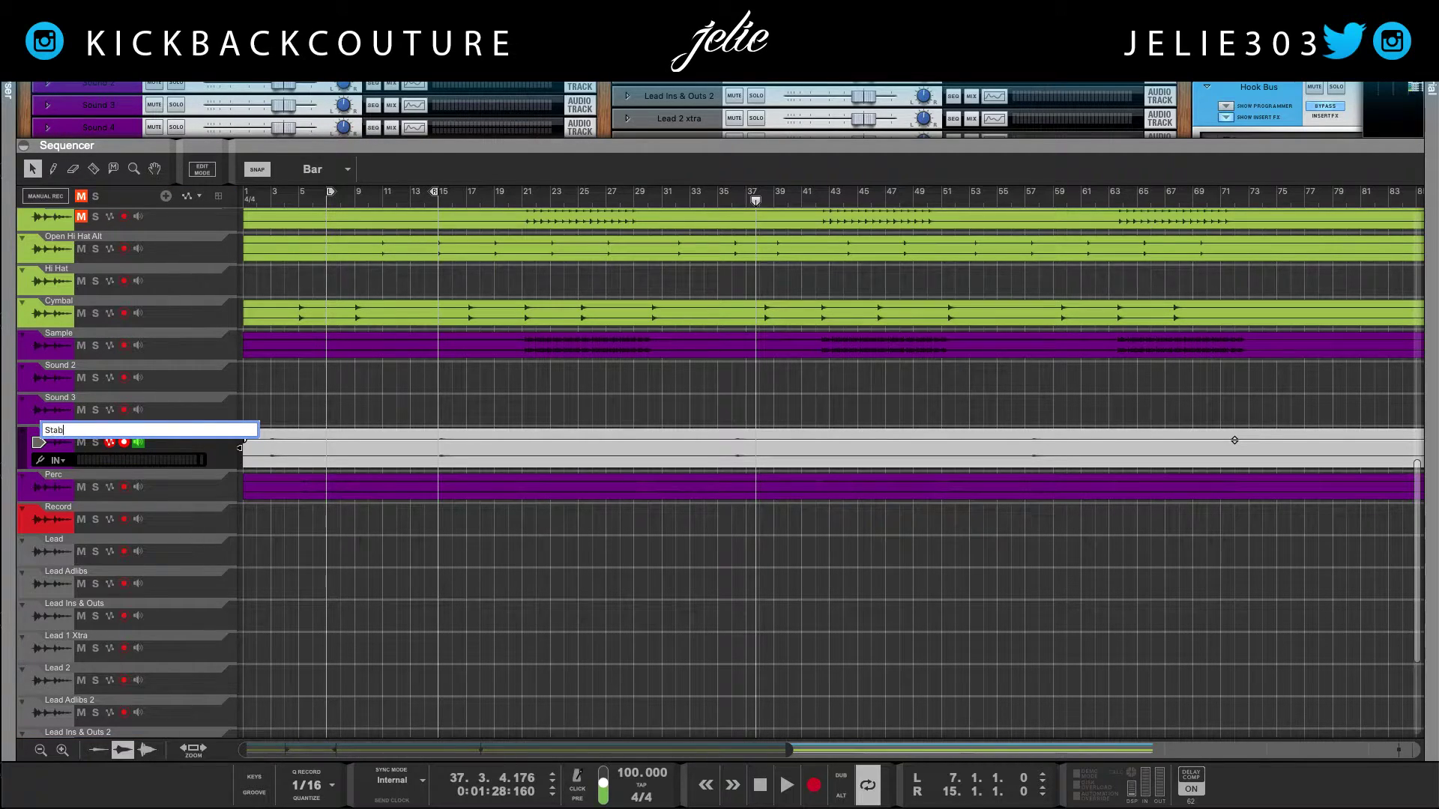
pyautogui.press('Return')
pyautogui.scroll(3, 284, 435)
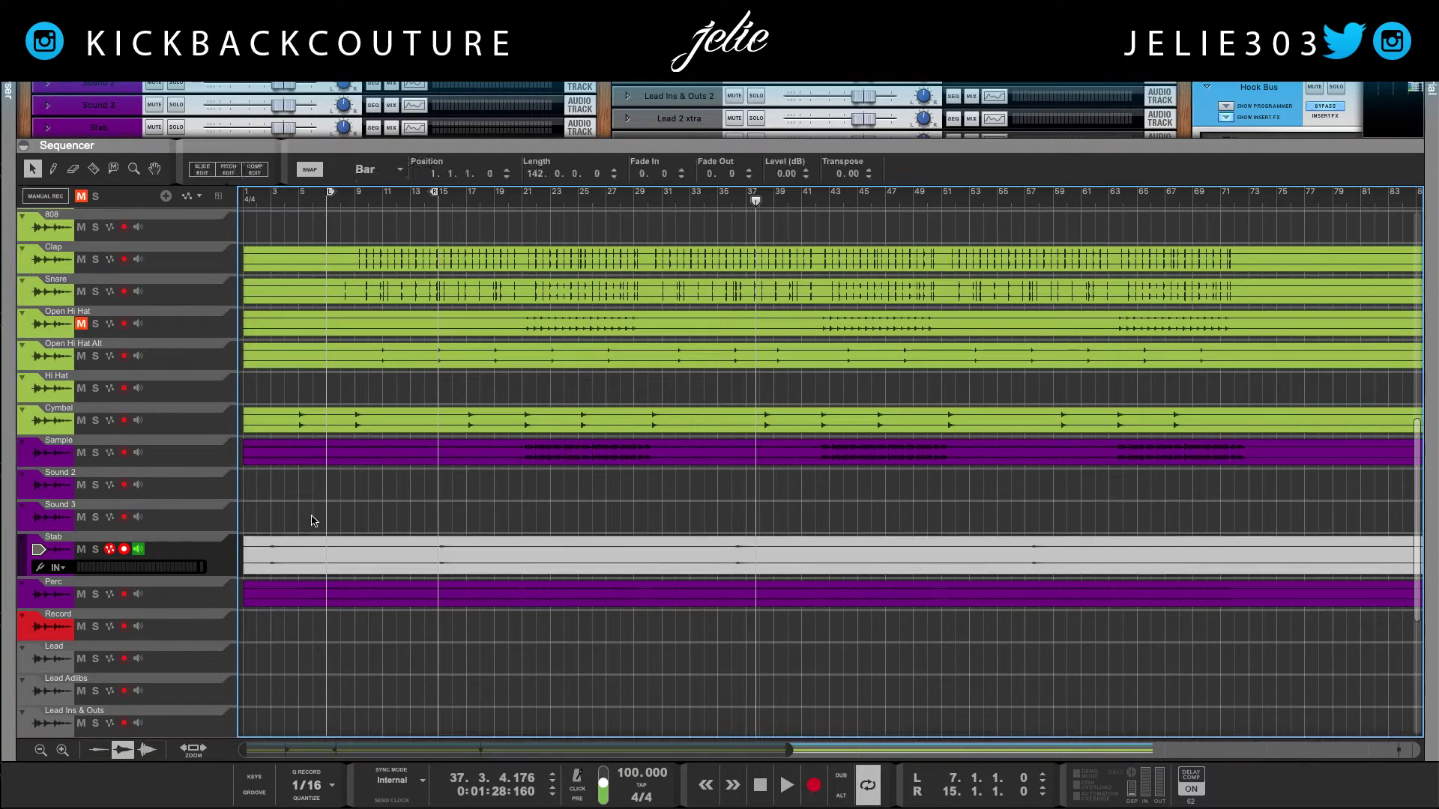
pyautogui.scroll(6, 410, 578)
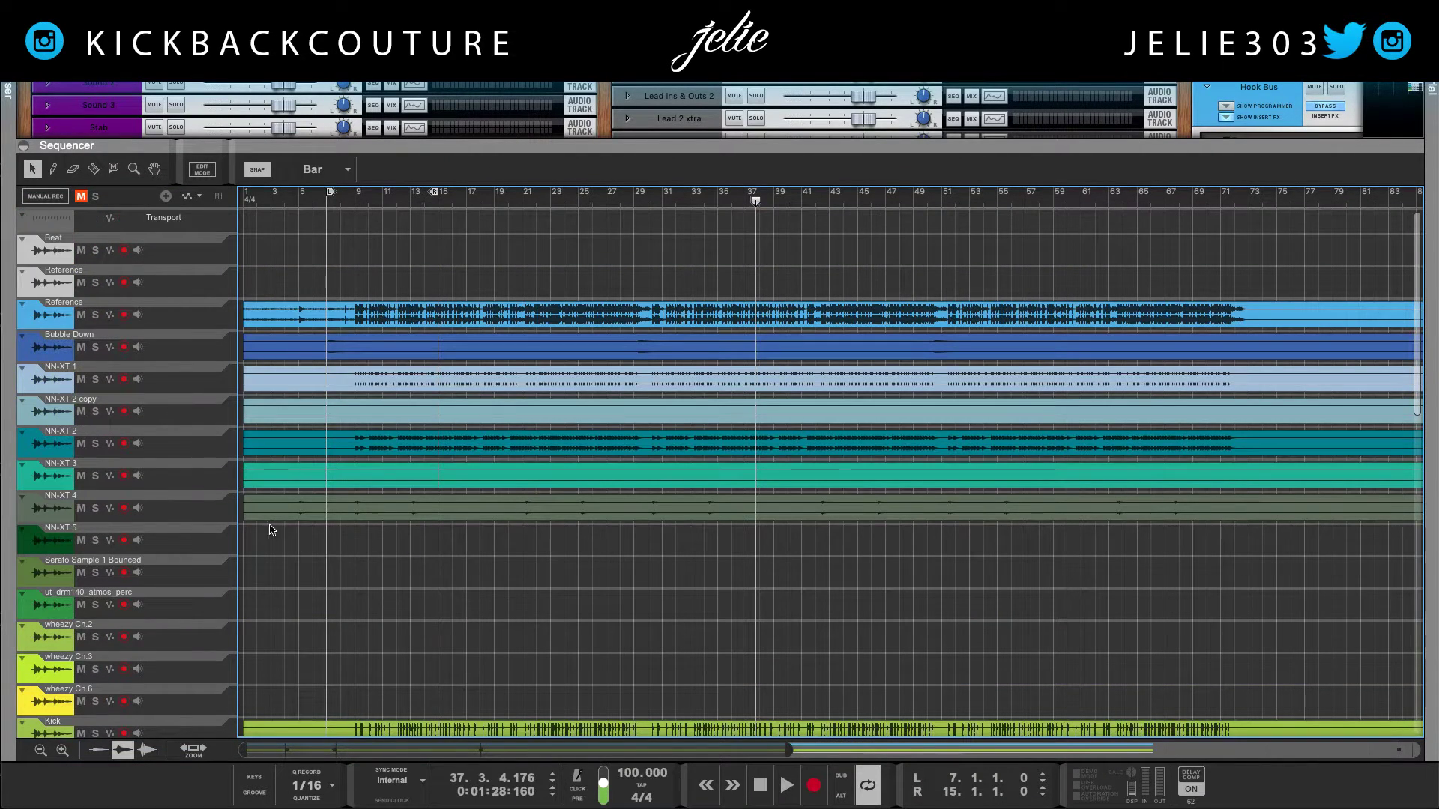
# Audition NN-XT 4 solo from bar 13 and move its clip onto the Sound 3 track
pyautogui.moveTo(432, 195); pyautogui.dragTo(416, 197)
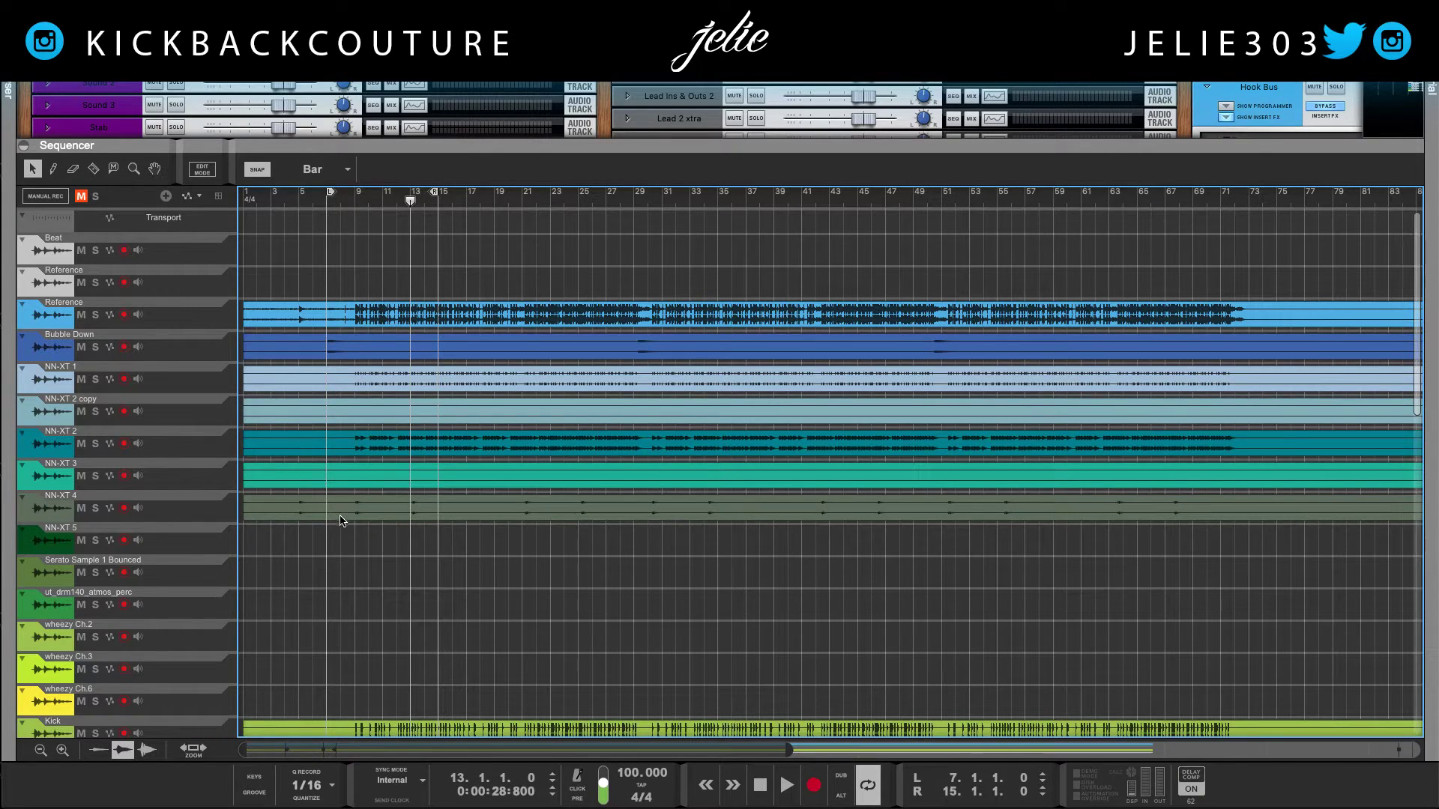
pyautogui.press('space')
pyautogui.click(299, 520)
pyautogui.press('s')
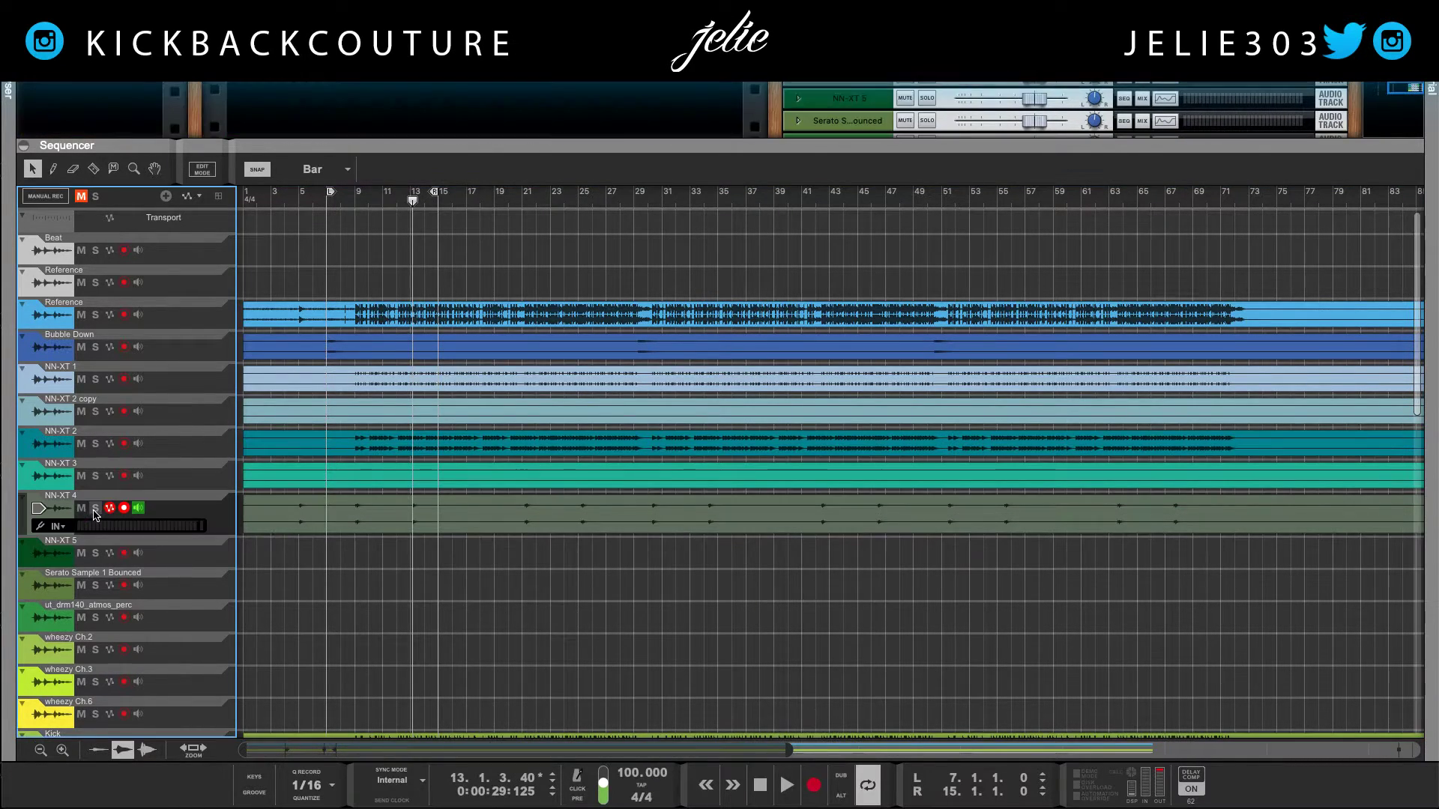
pyautogui.press('space')
pyautogui.moveTo(347, 517); pyautogui.dragTo(324, 236)
pyautogui.scroll(-10, 364, 653)
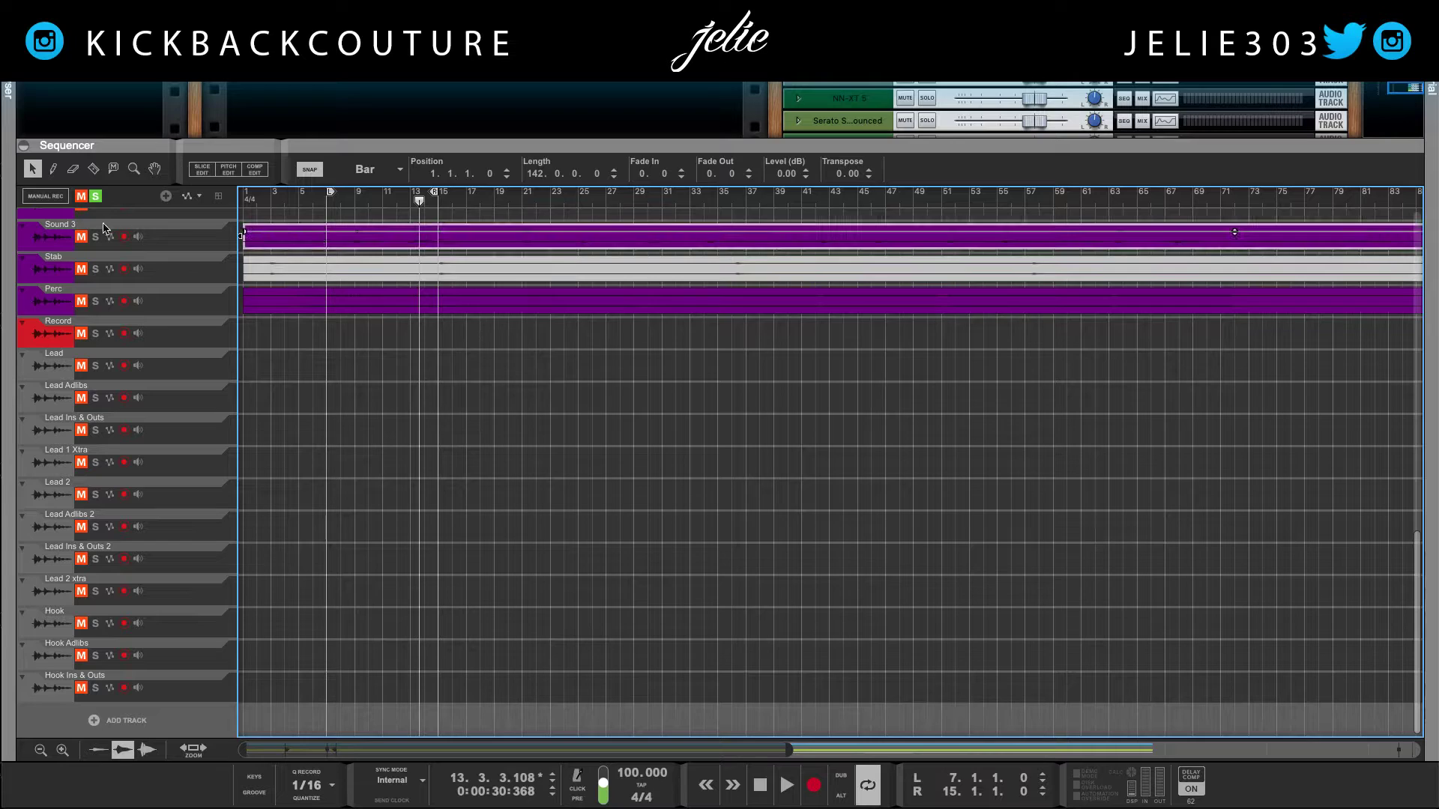
pyautogui.scroll(10, 65, 228)
pyautogui.scroll(-10, 180, 549)
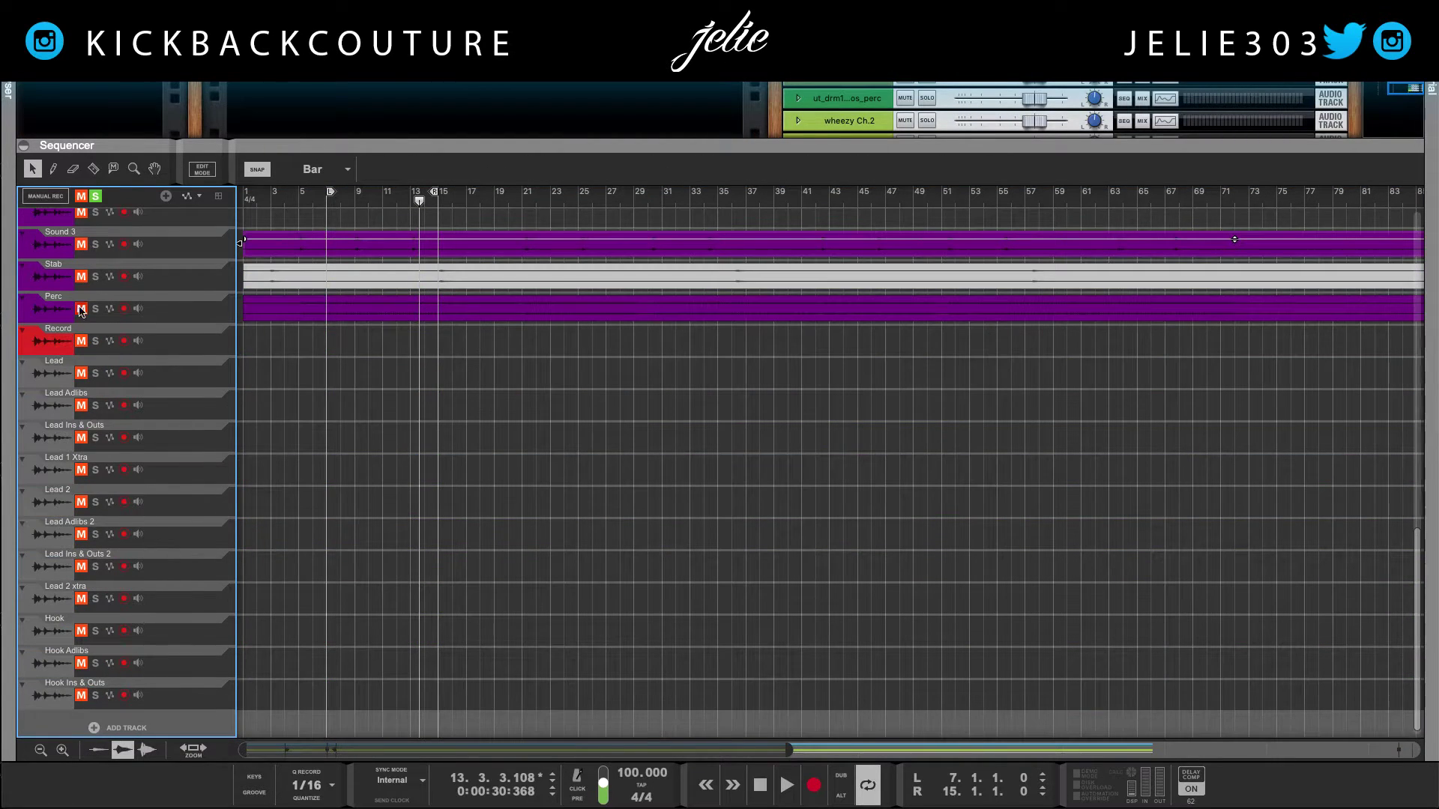
pyautogui.scroll(1, 85, 304)
# Rename the Sound 3 track to Riff
pyautogui.click(64, 266)
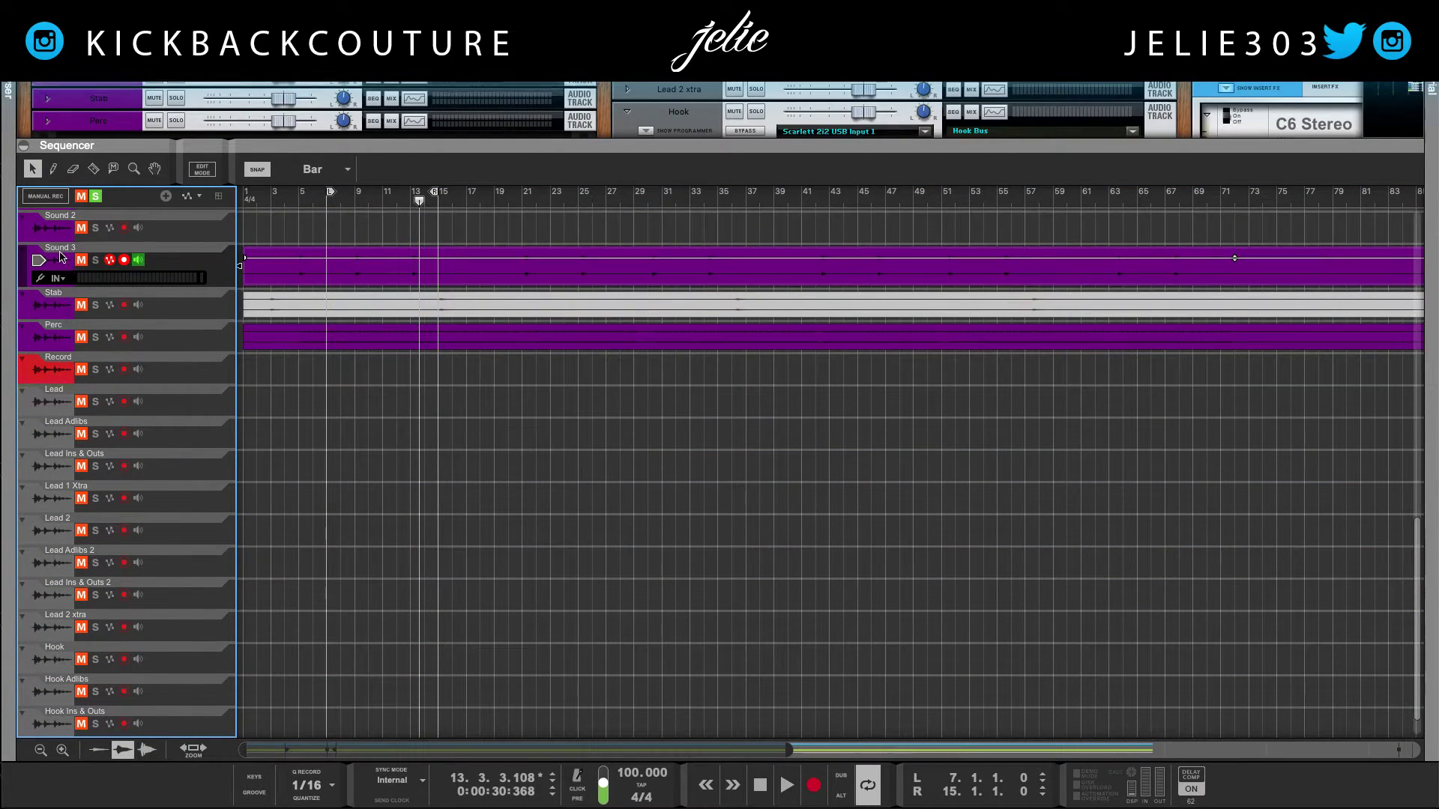
pyautogui.doubleClick(63, 252)
pyautogui.write('Rif')
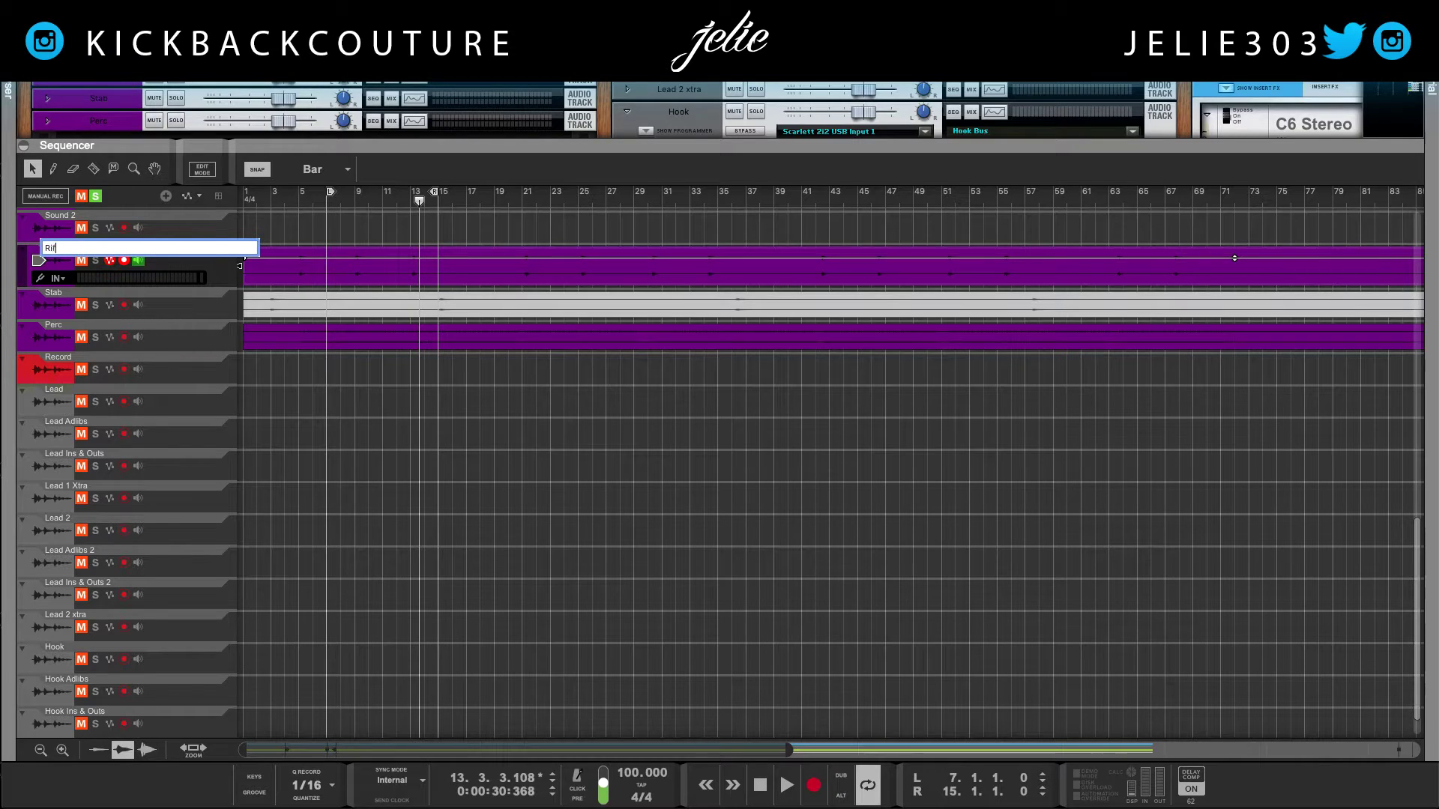
pyautogui.write('f')
pyautogui.press('Return')
pyautogui.scroll(15, 277, 422)
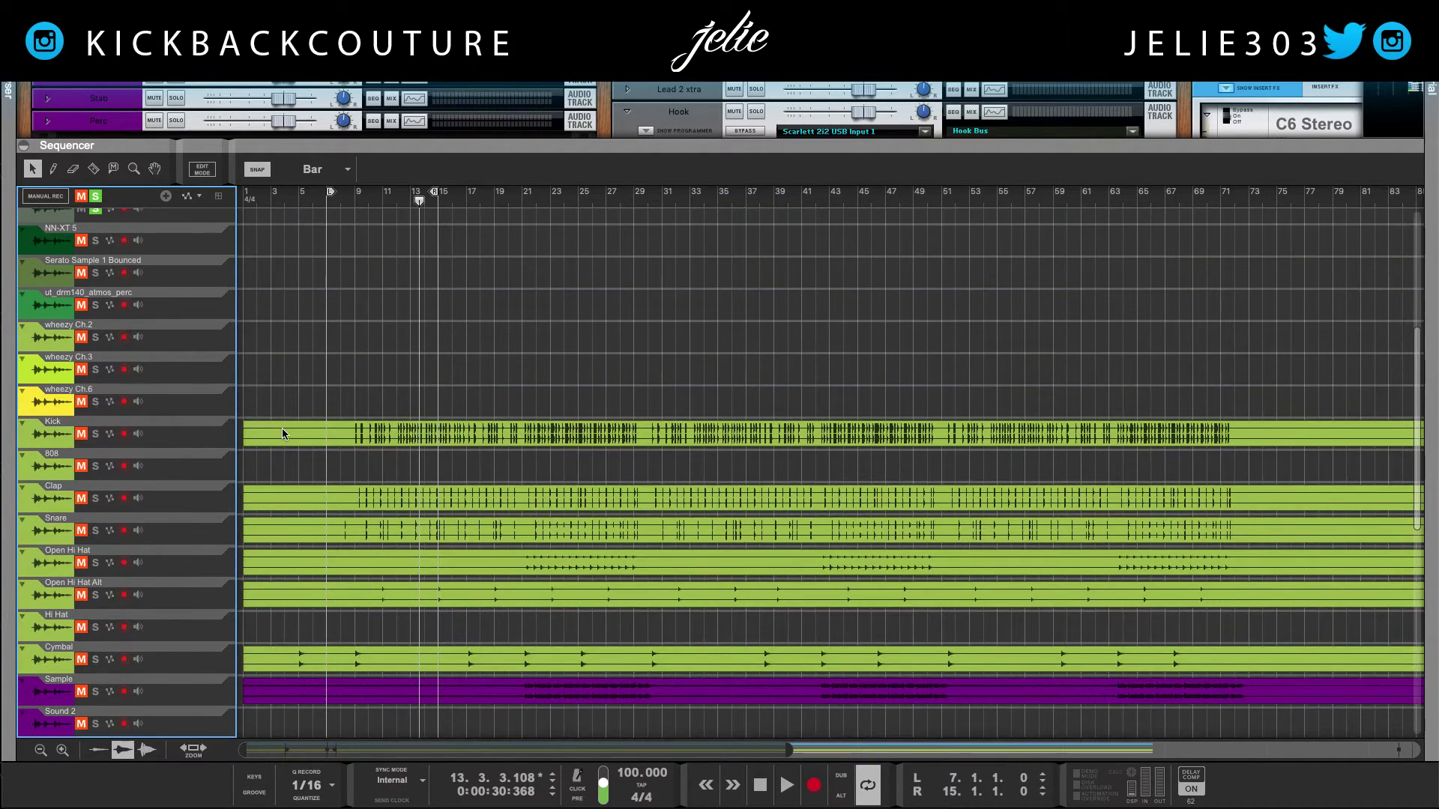
pyautogui.scroll(-4, 145, 438)
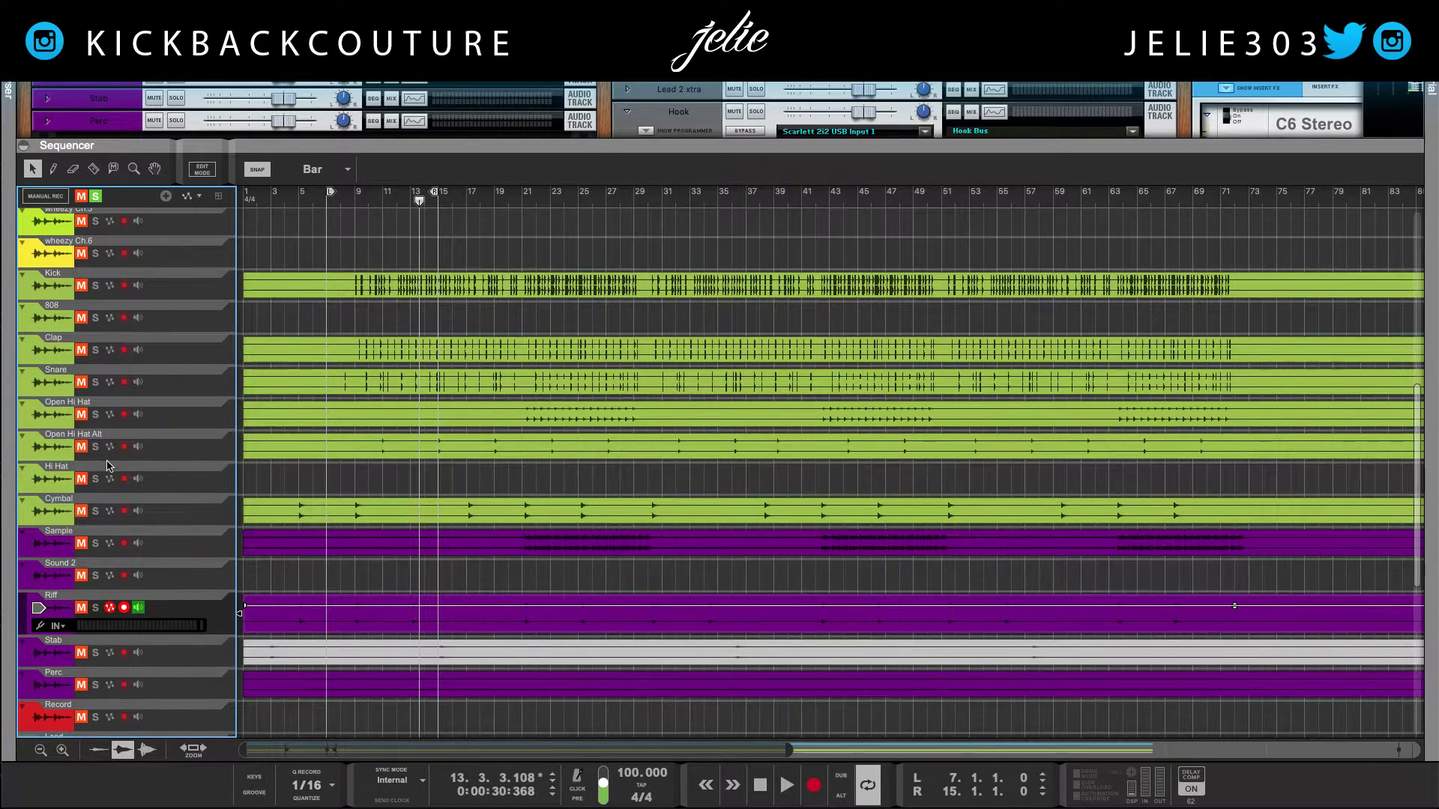
pyautogui.scroll(14, 113, 457)
# Audition NN-XT 3 solo with larger waveforms, then delete the NN-XT 3 track
pyautogui.click(95, 509)
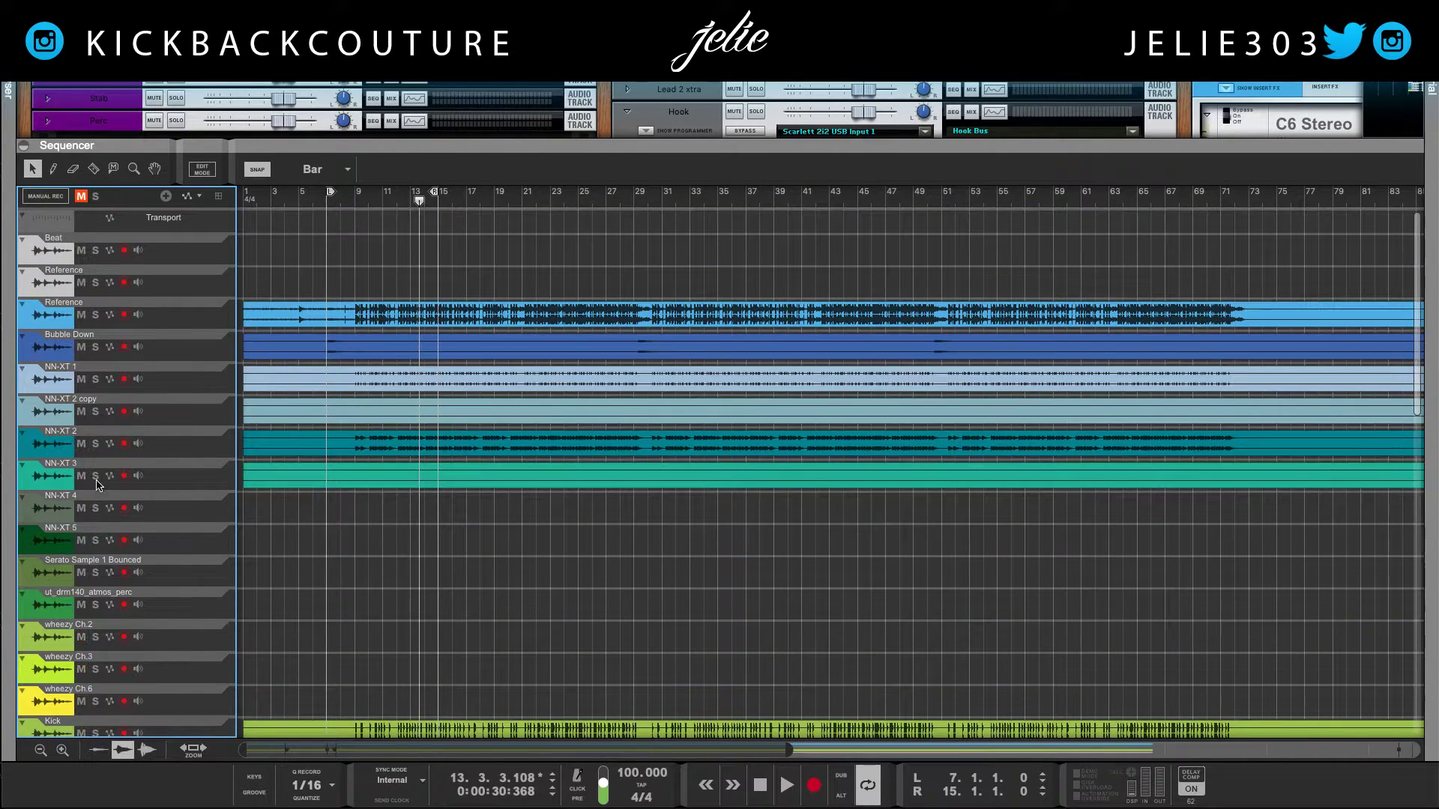
pyautogui.click(95, 476)
pyautogui.press('space')
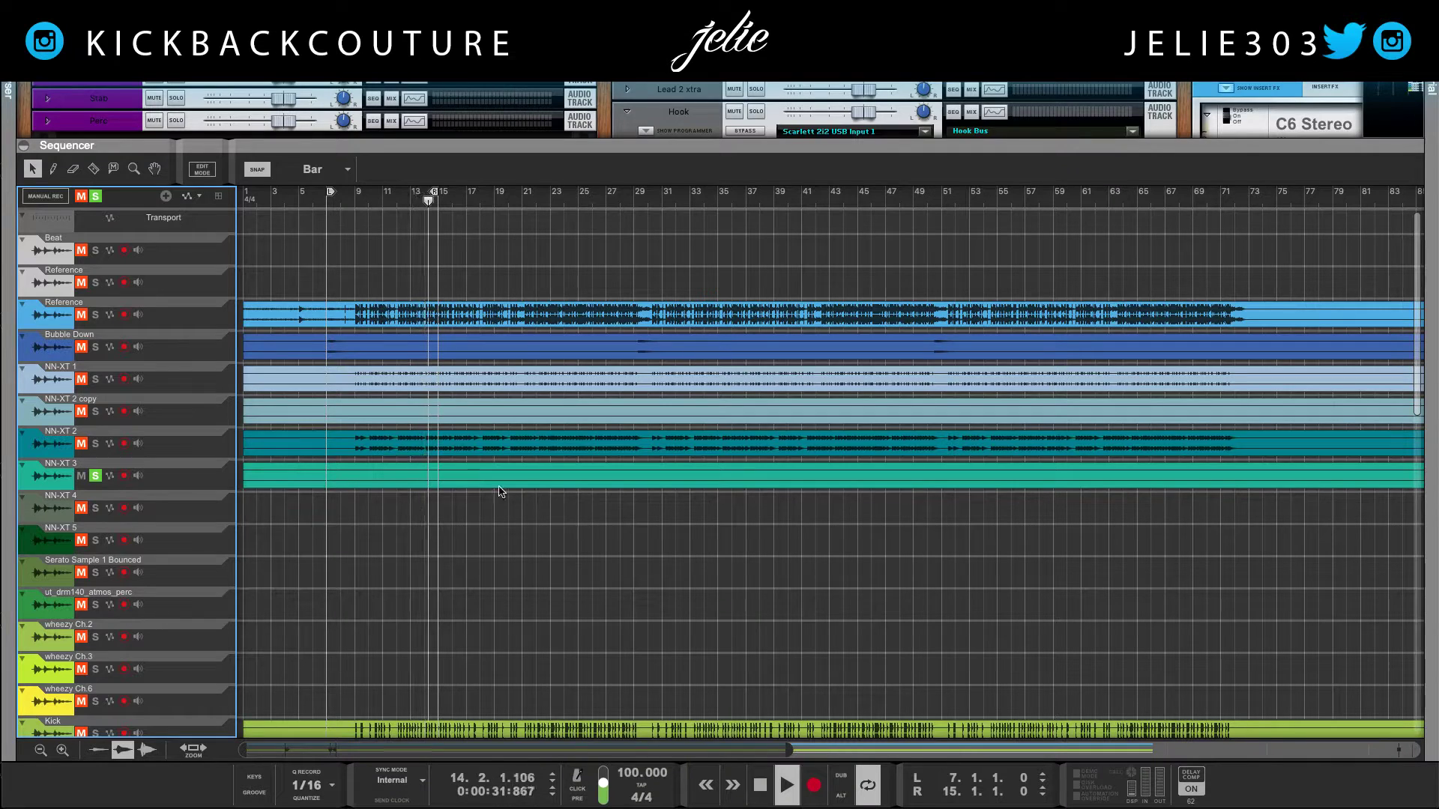
pyautogui.click(147, 749)
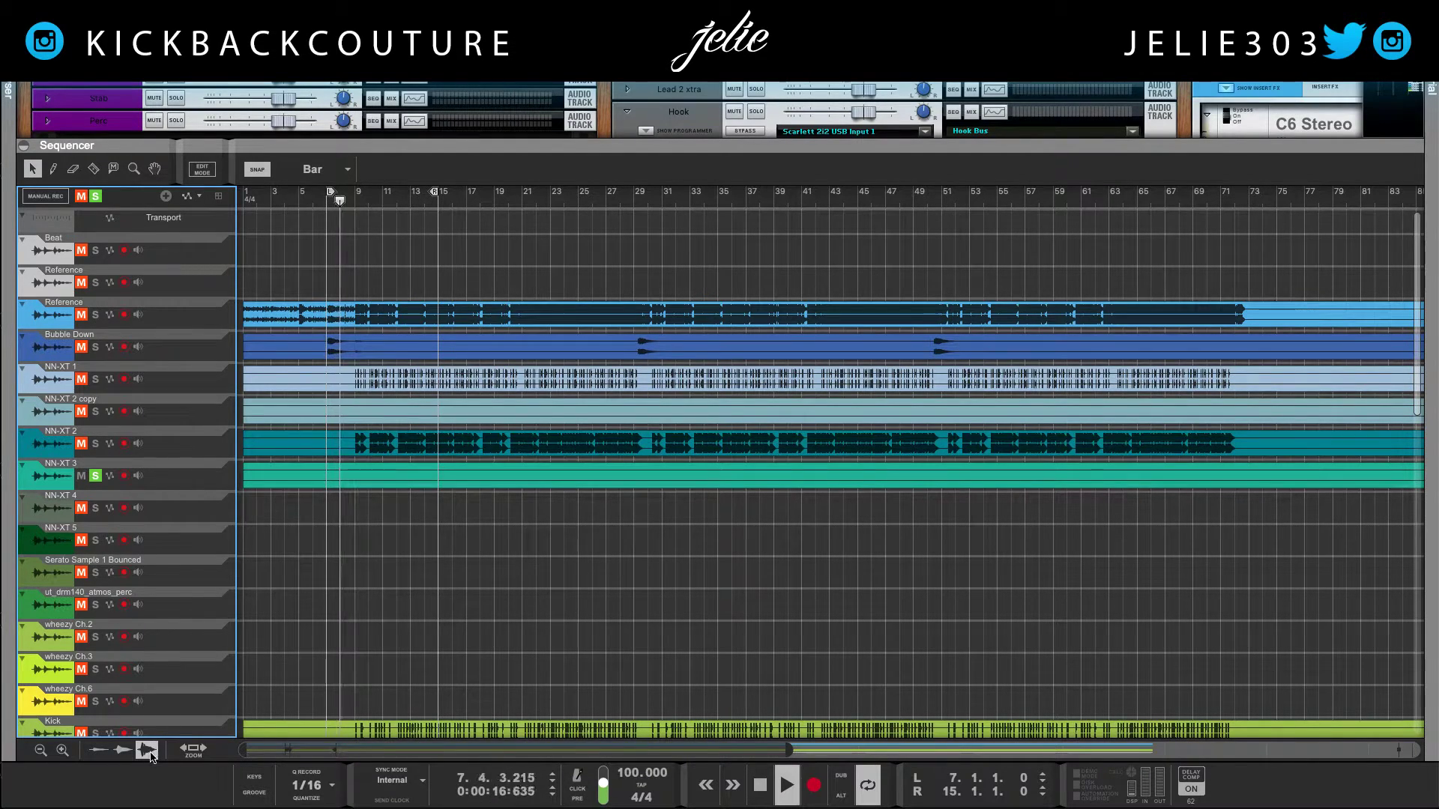
pyautogui.hscroll(5, 507, 534)
pyautogui.hscroll(5, 508, 543)
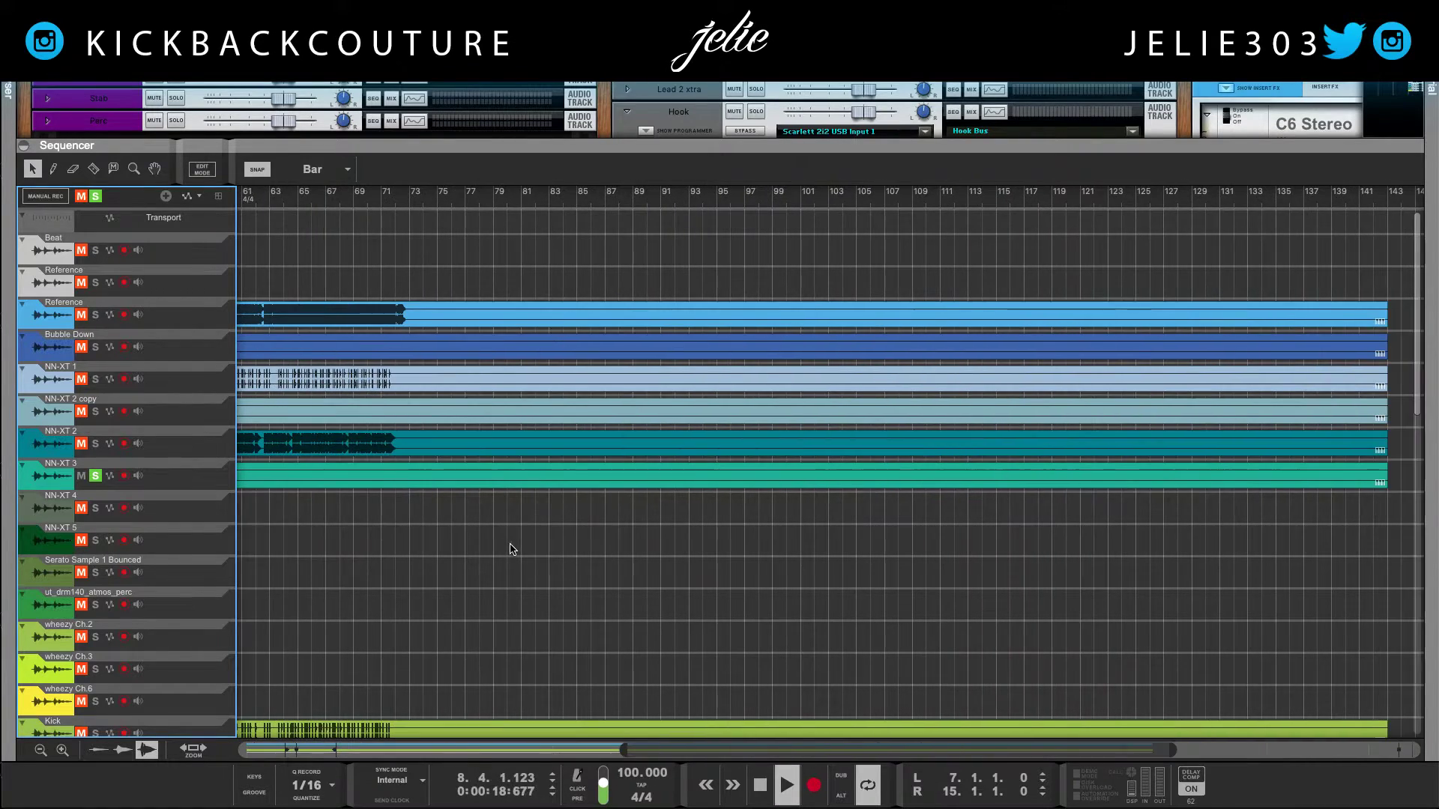
pyautogui.click(48, 475)
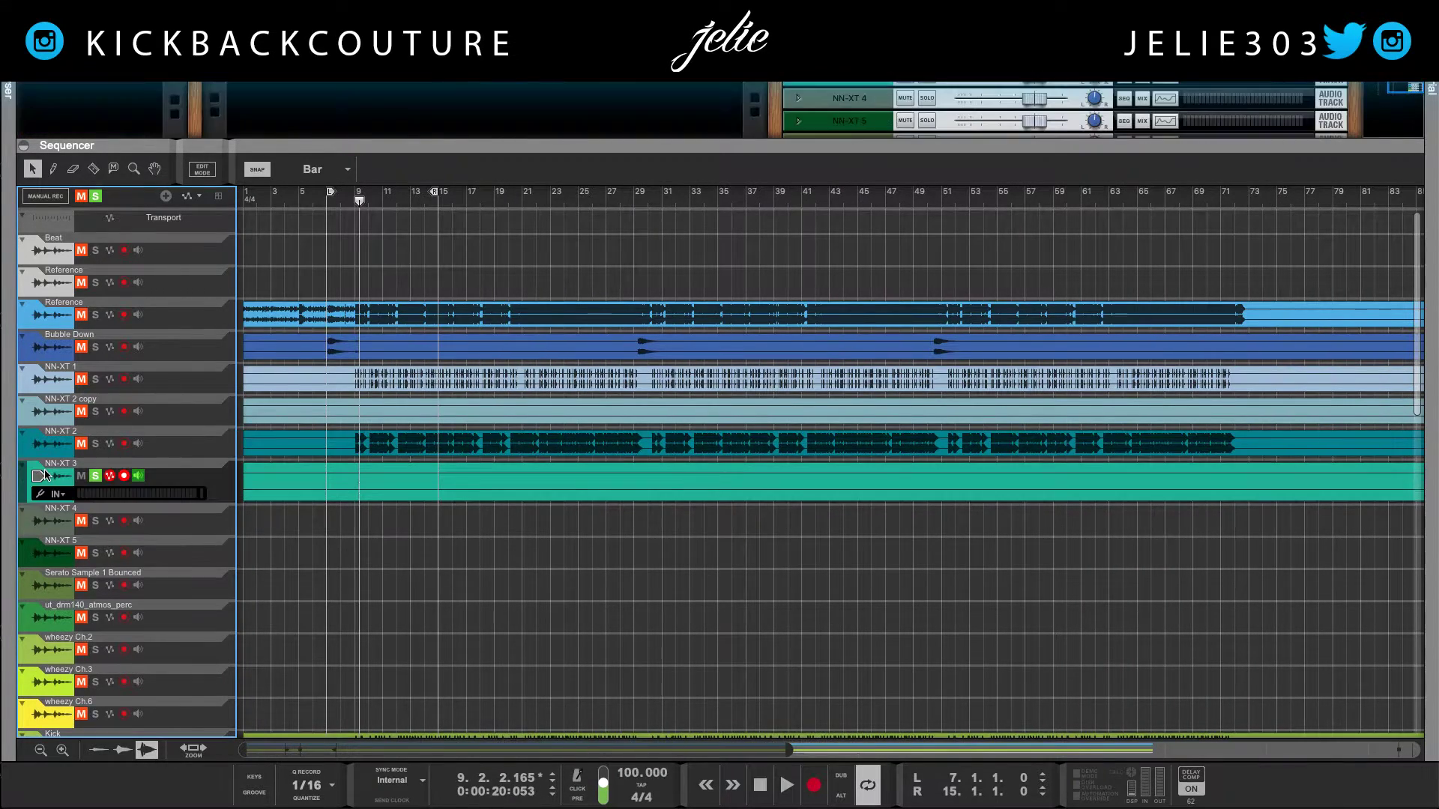
pyautogui.press('Delete')
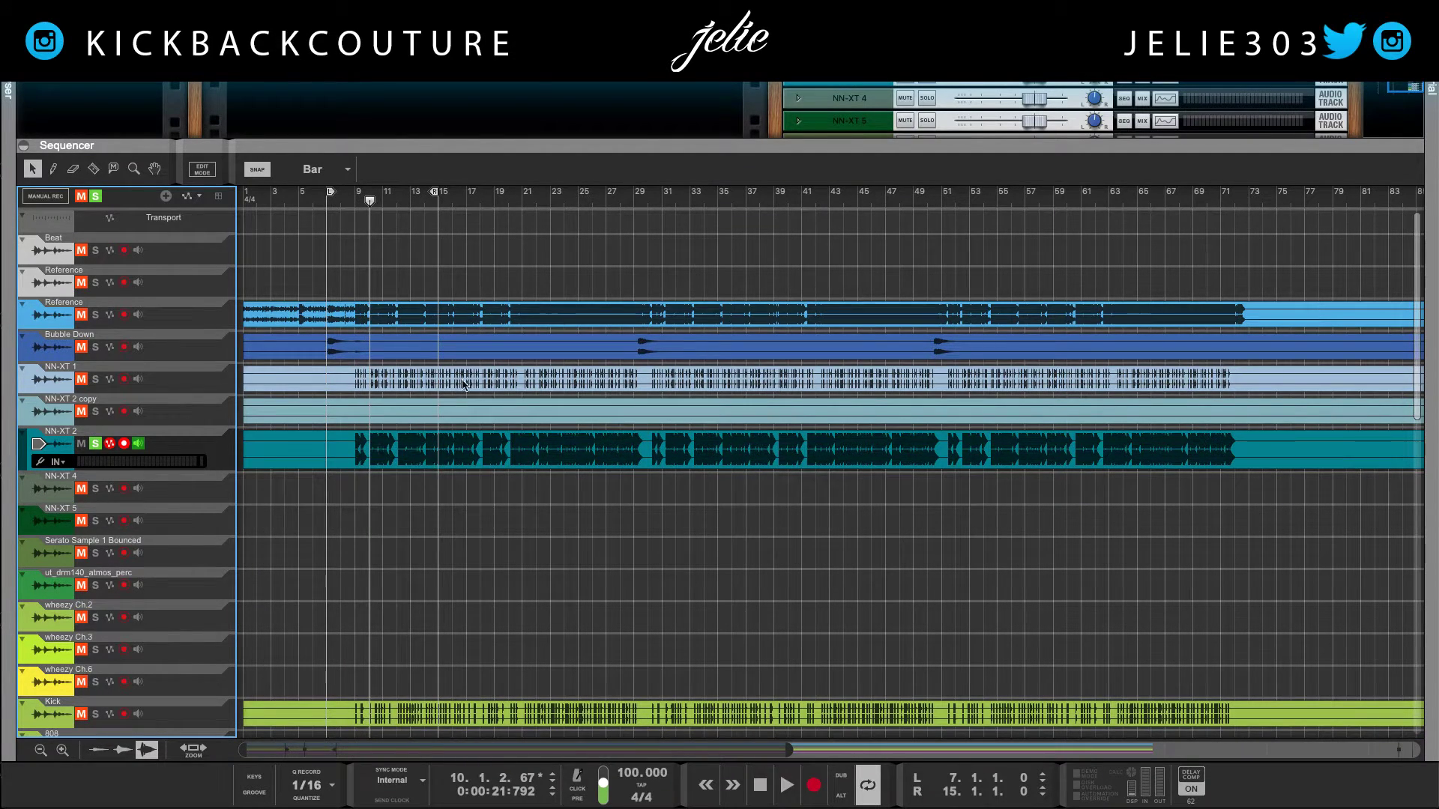
# Move the NN-XT 2 clip onto the 808 track and delete the NN-XT 2 copy track
pyautogui.click(562, 193)
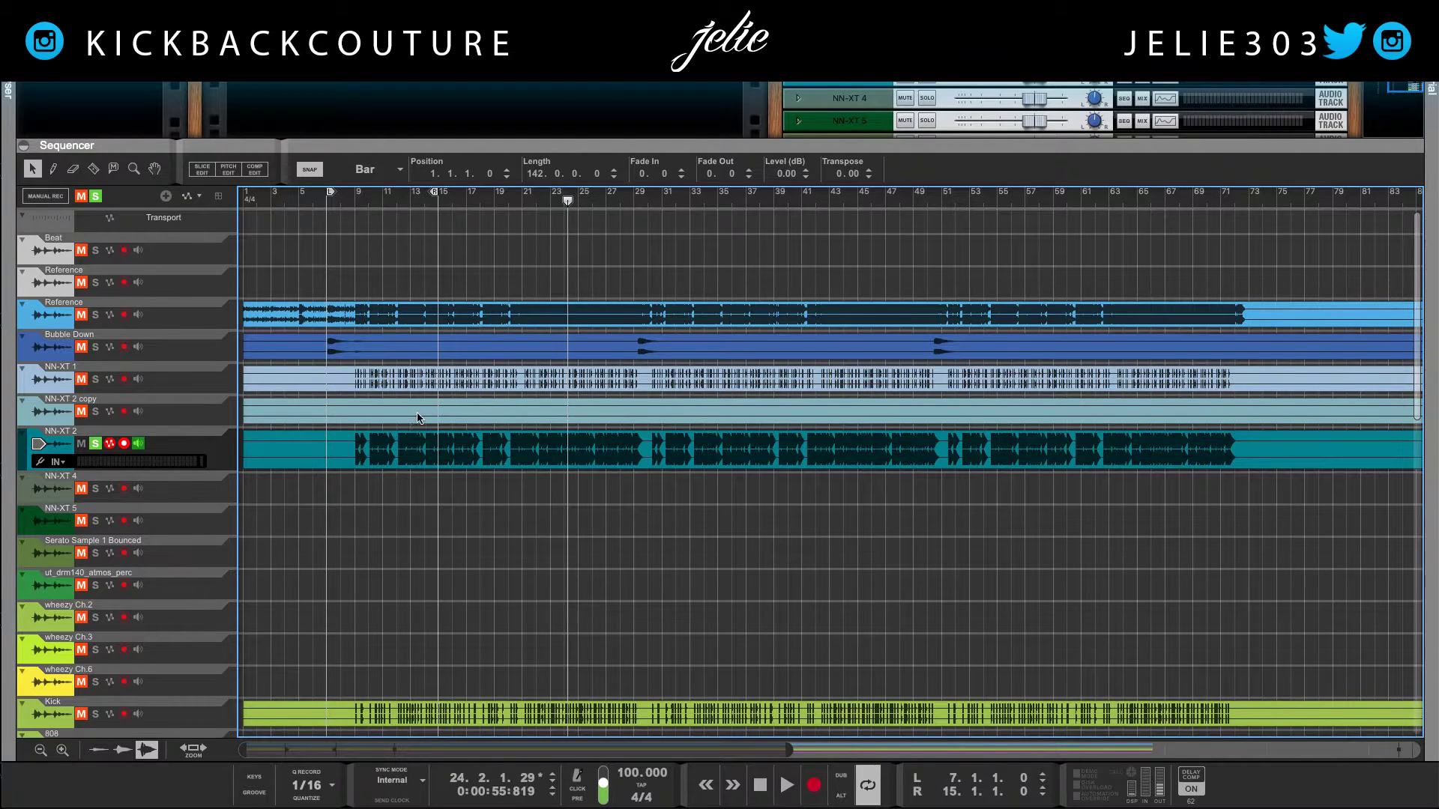
pyautogui.scroll(-1, 417, 431)
pyautogui.moveTo(417, 440); pyautogui.dragTo(397, 484)
pyautogui.scroll(3, 401, 446)
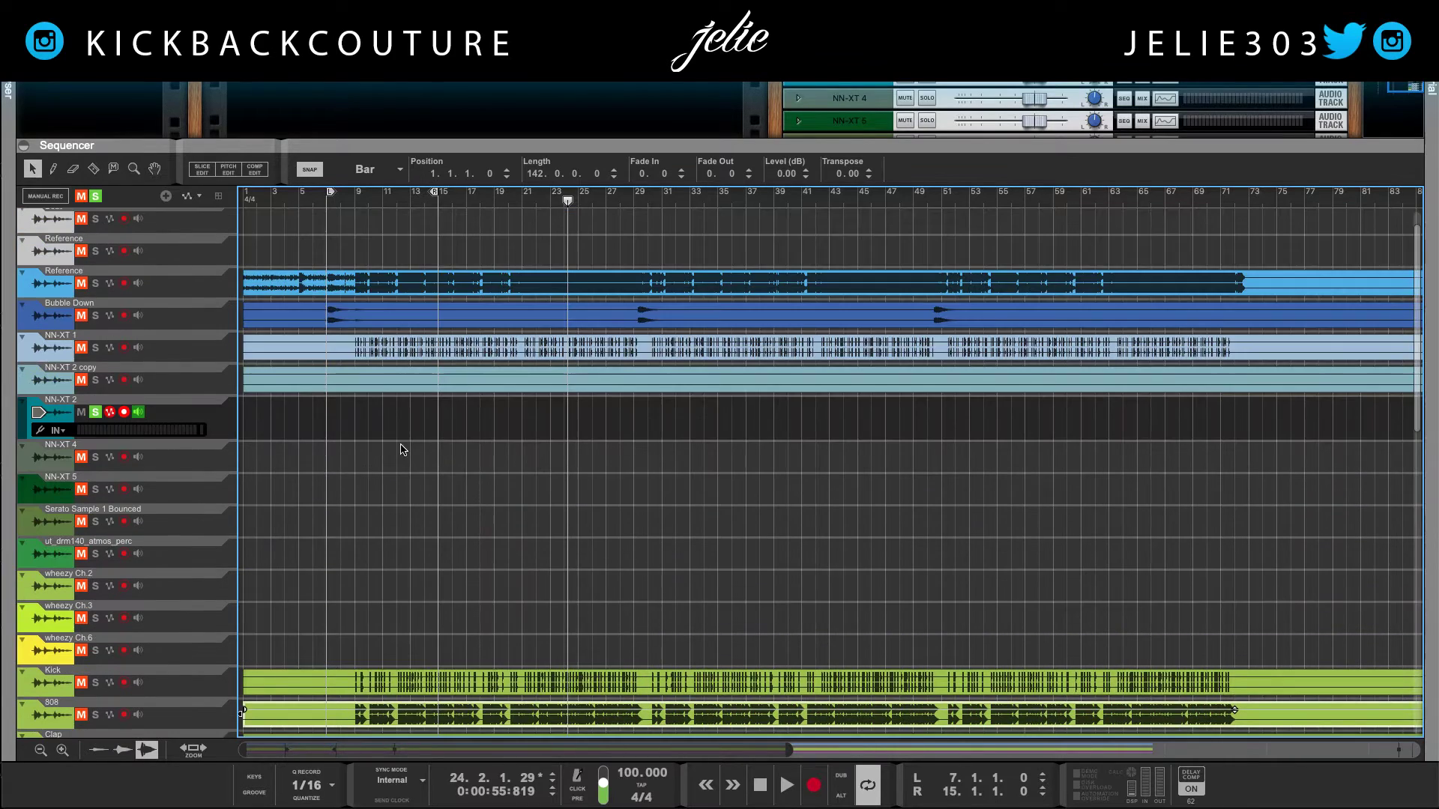
pyautogui.click(96, 416)
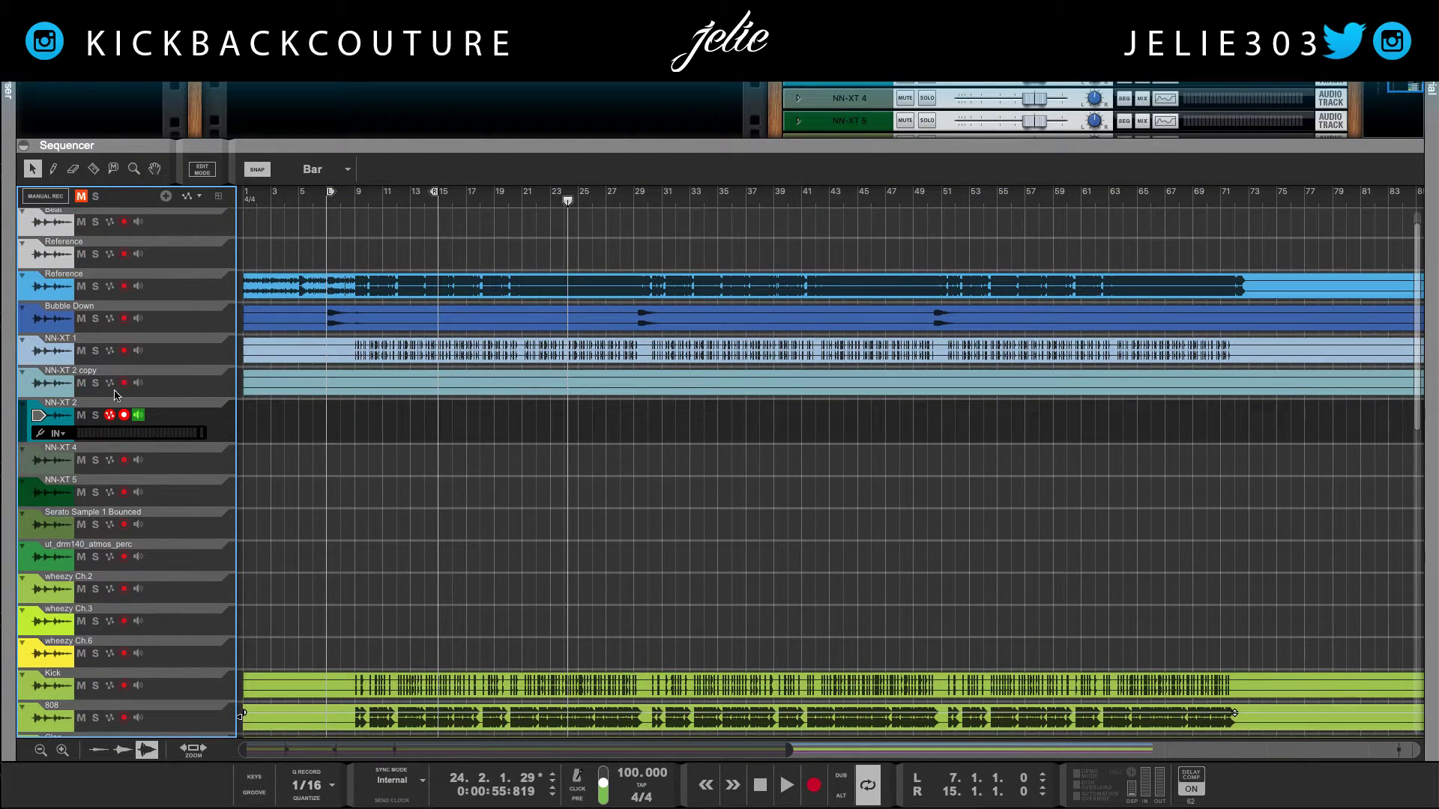
pyautogui.click(365, 388)
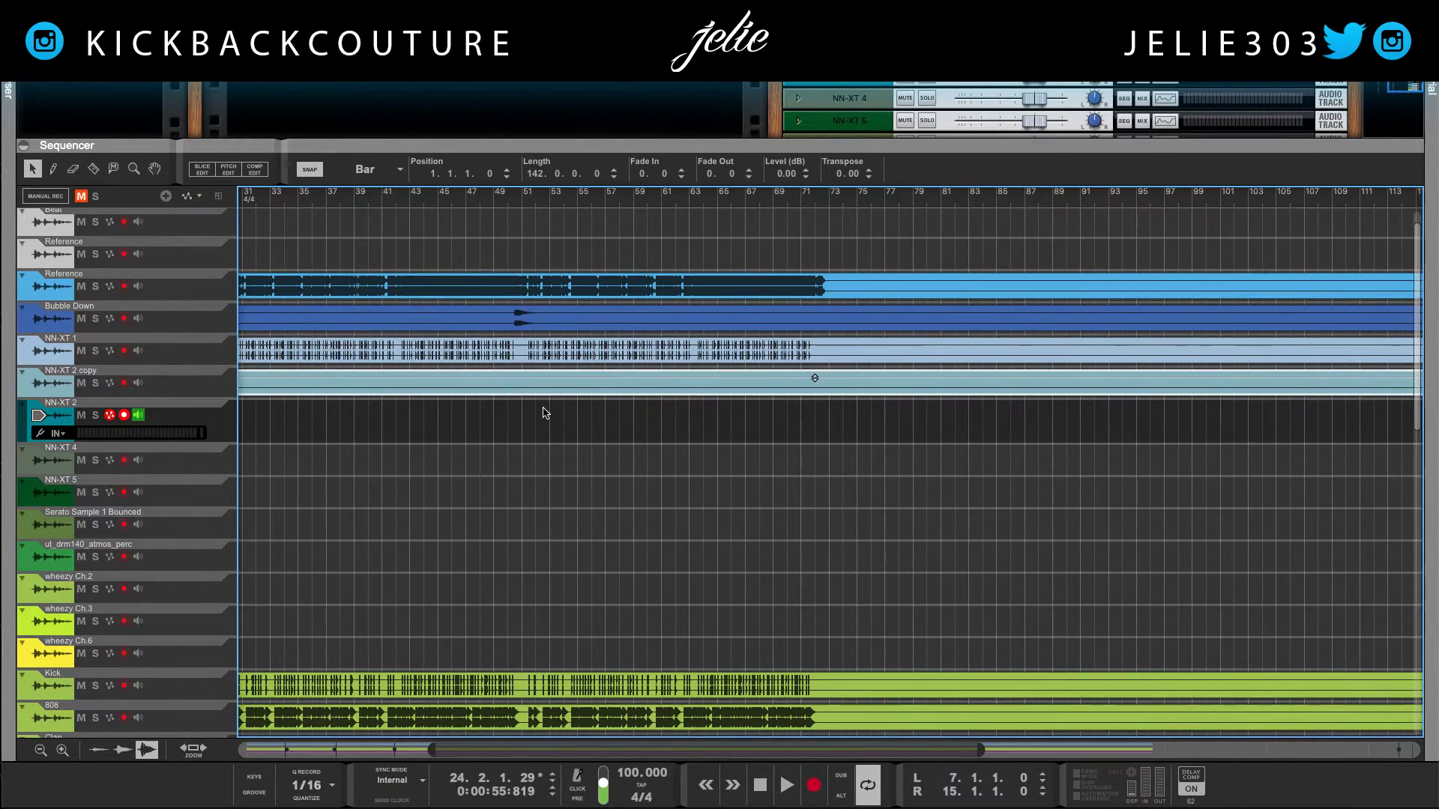
pyautogui.click(60, 384)
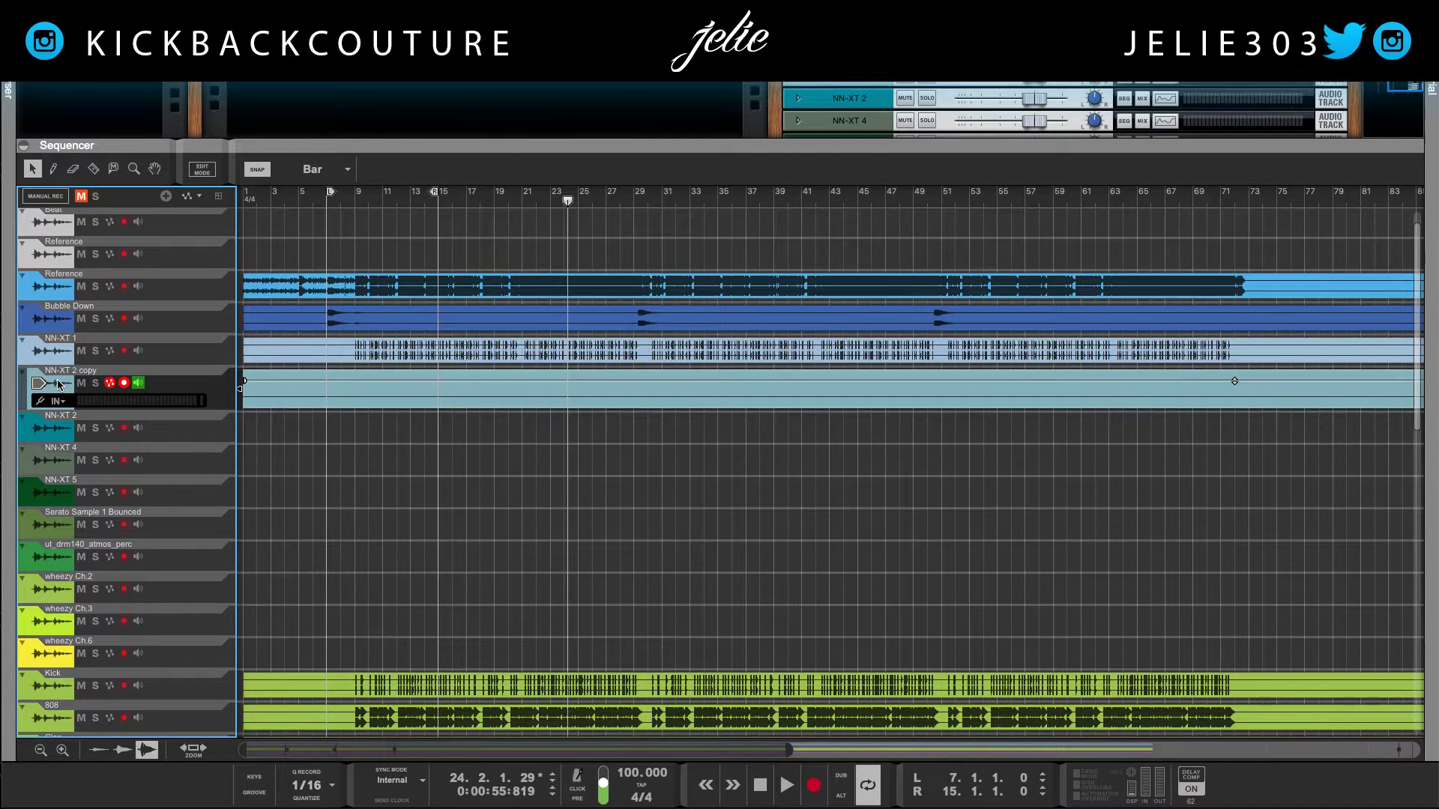
pyautogui.press('Delete')
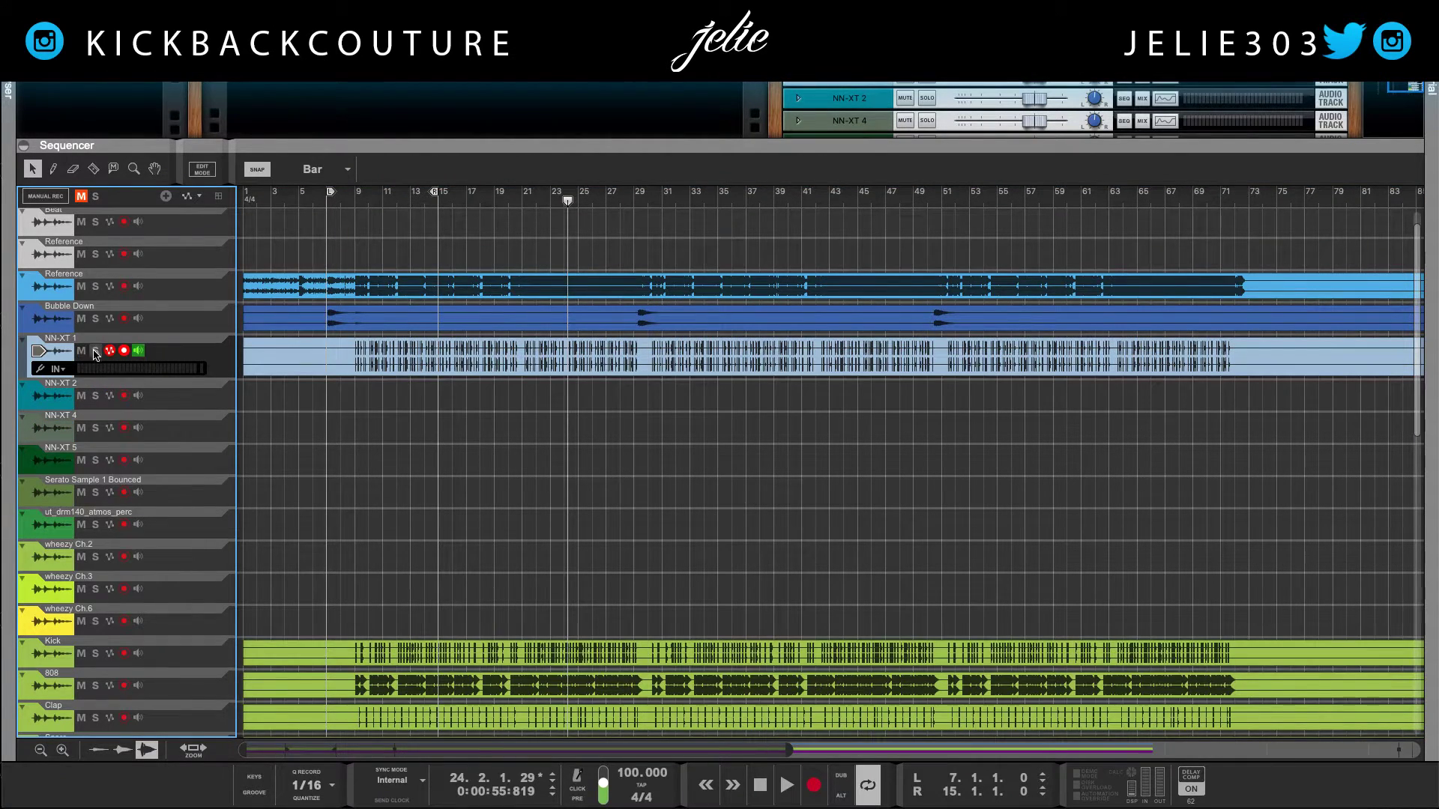
# Audition NN-XT 1 solo and move its clip down onto the Sound 2 track
pyautogui.click(95, 350)
pyautogui.press('space')
pyautogui.press('space')
pyautogui.click(389, 373)
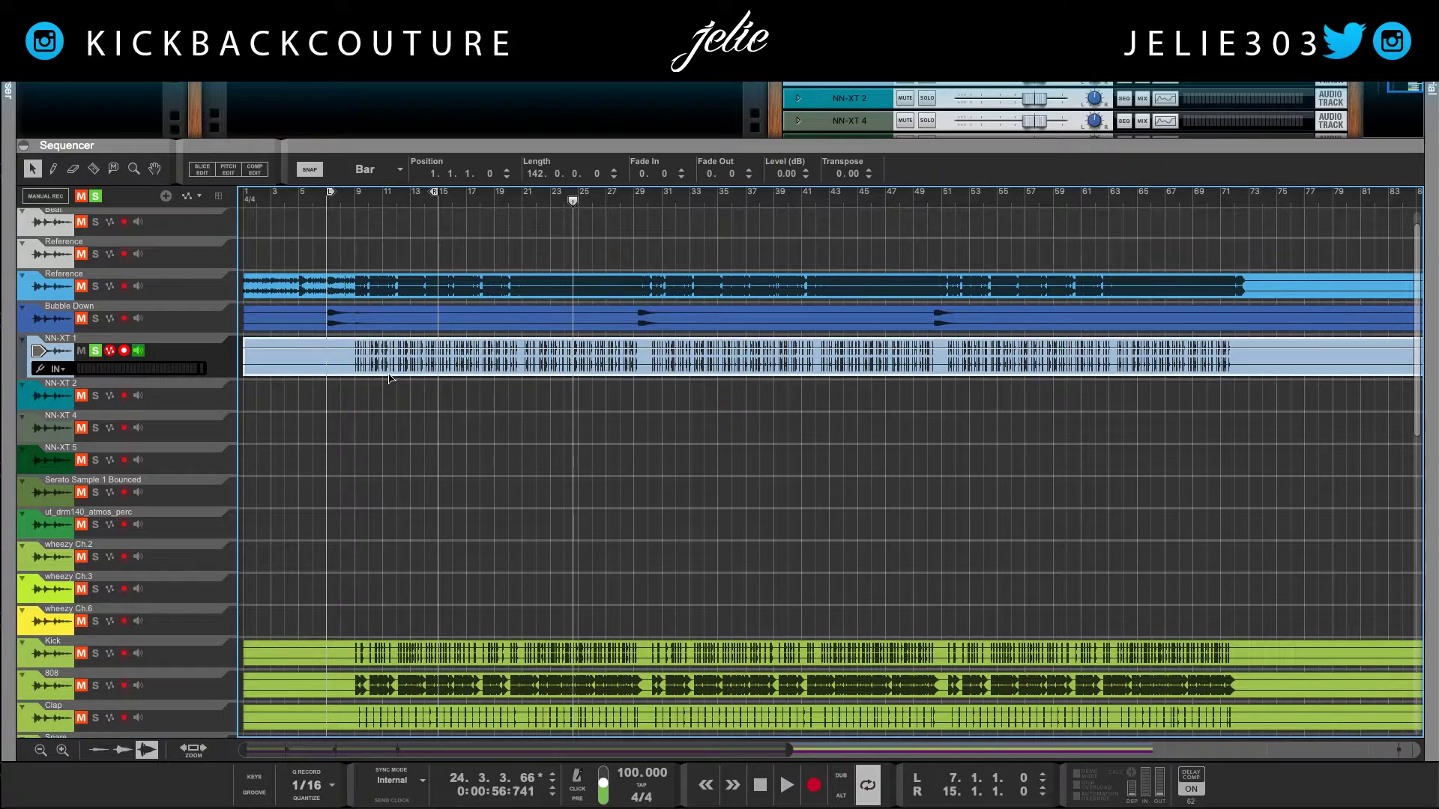
pyautogui.scroll(-3, 395, 501)
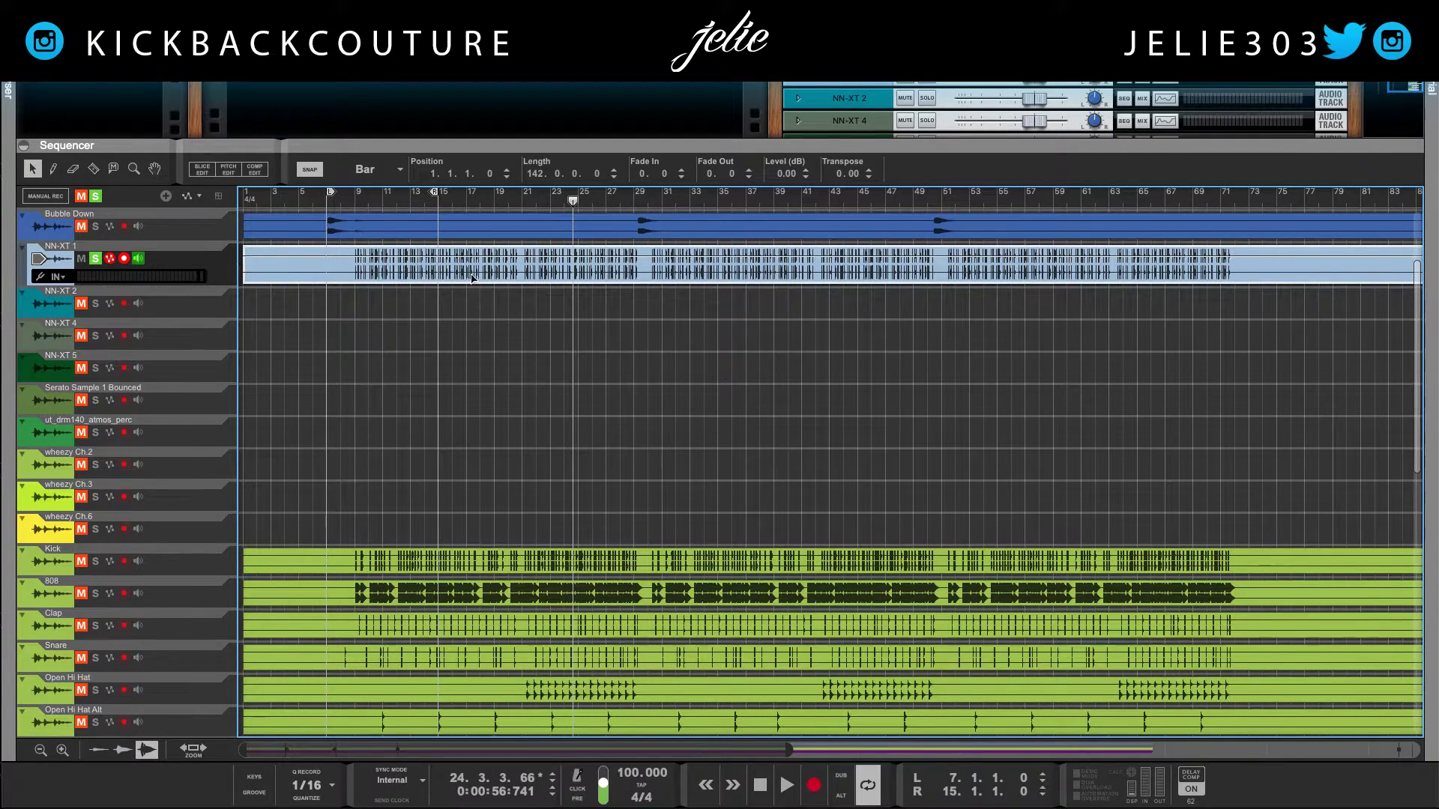
pyautogui.moveTo(473, 279); pyautogui.dragTo(443, 352)
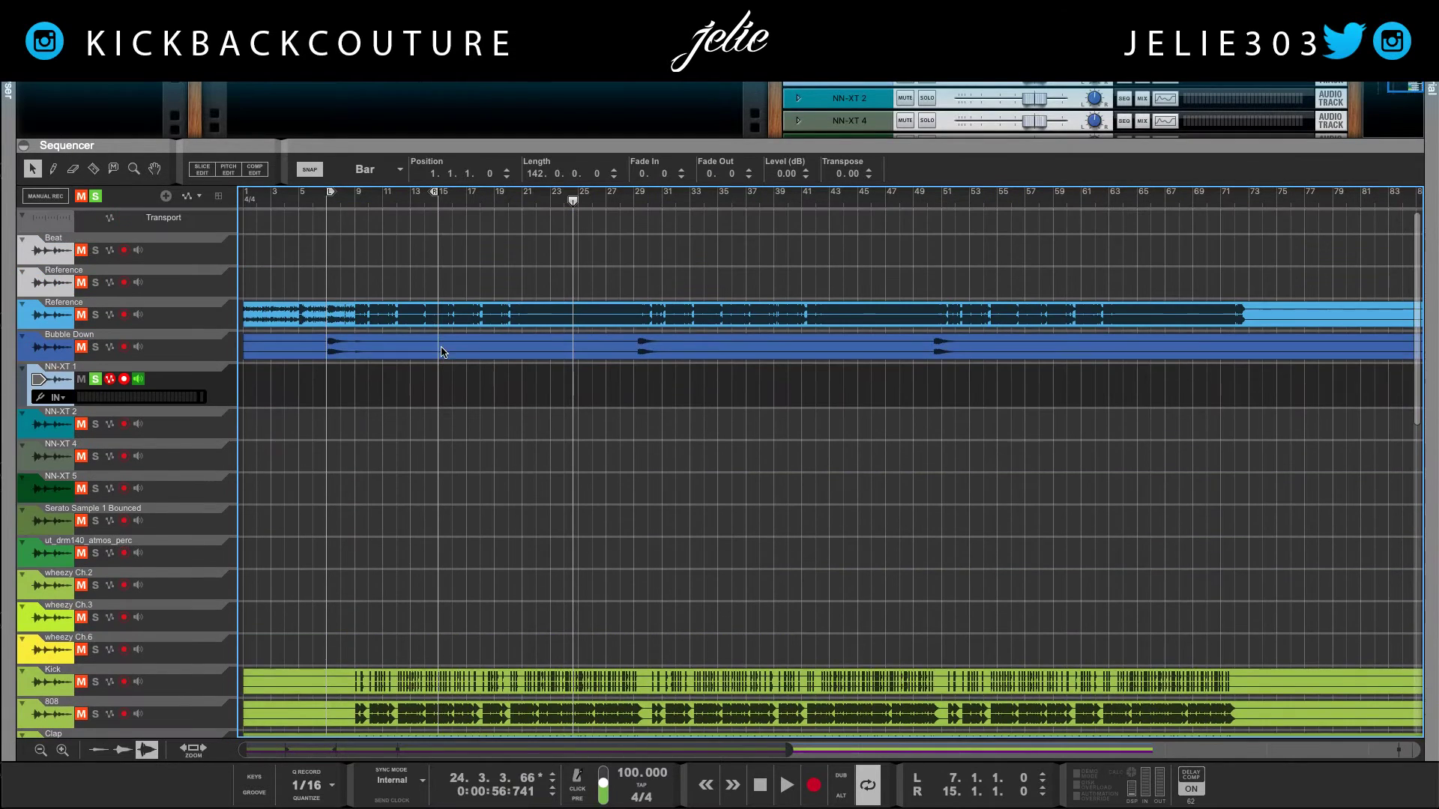
pyautogui.click(96, 380)
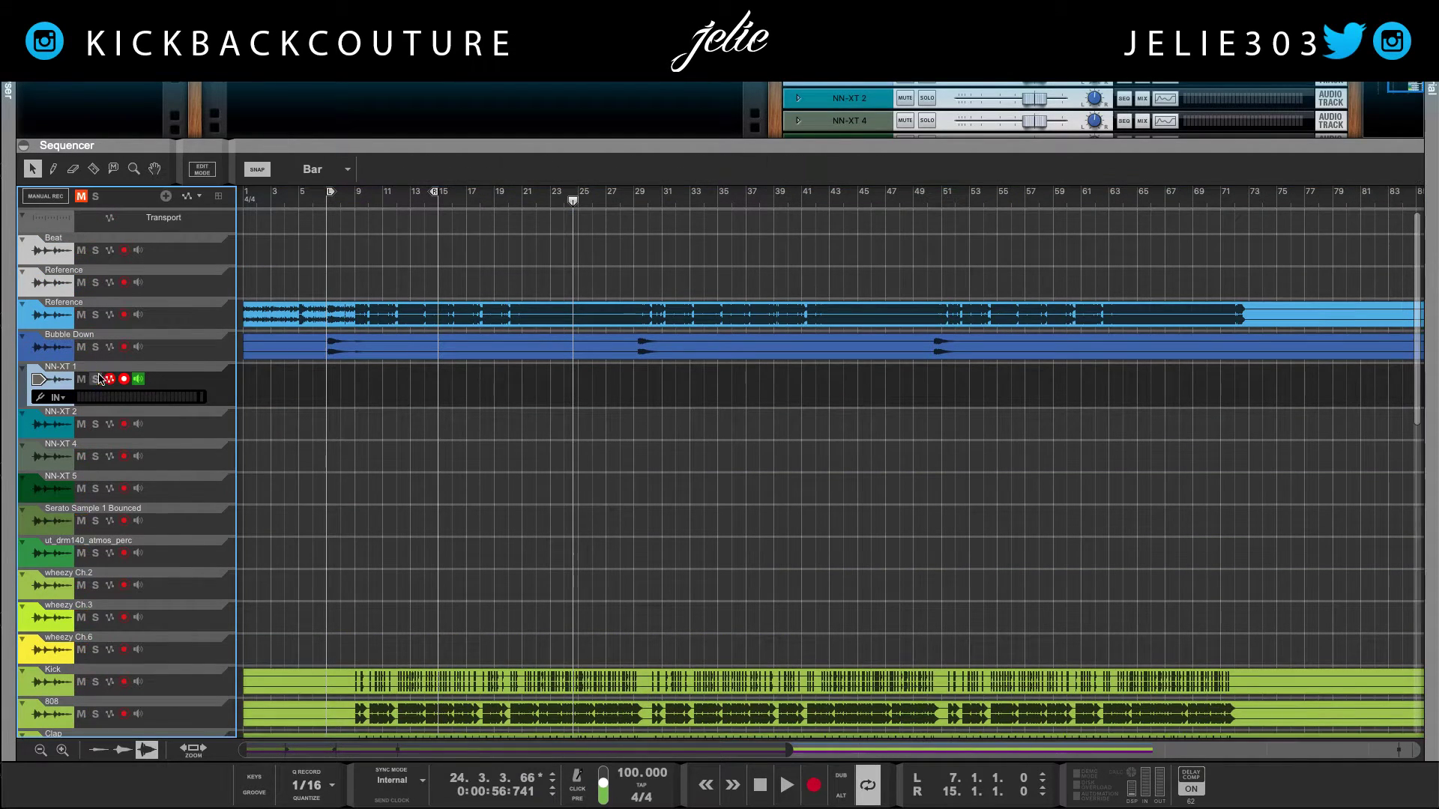
pyautogui.click(96, 347)
# Audition Bubble Down from bar 7, move its clip into Sound 2, and rename that track Transition
pyautogui.click(318, 200)
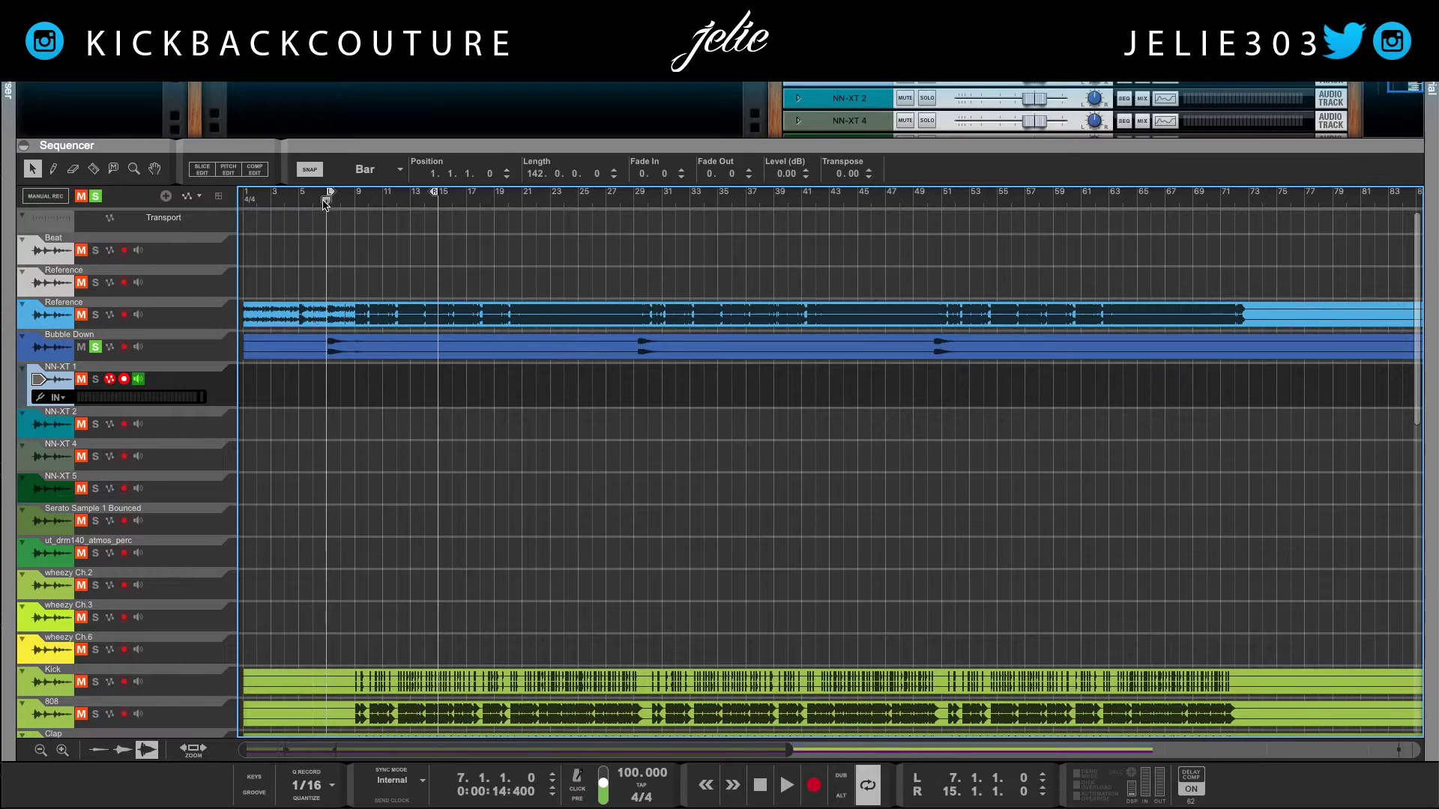
pyautogui.press('space')
pyautogui.press('space')
pyautogui.click(96, 347)
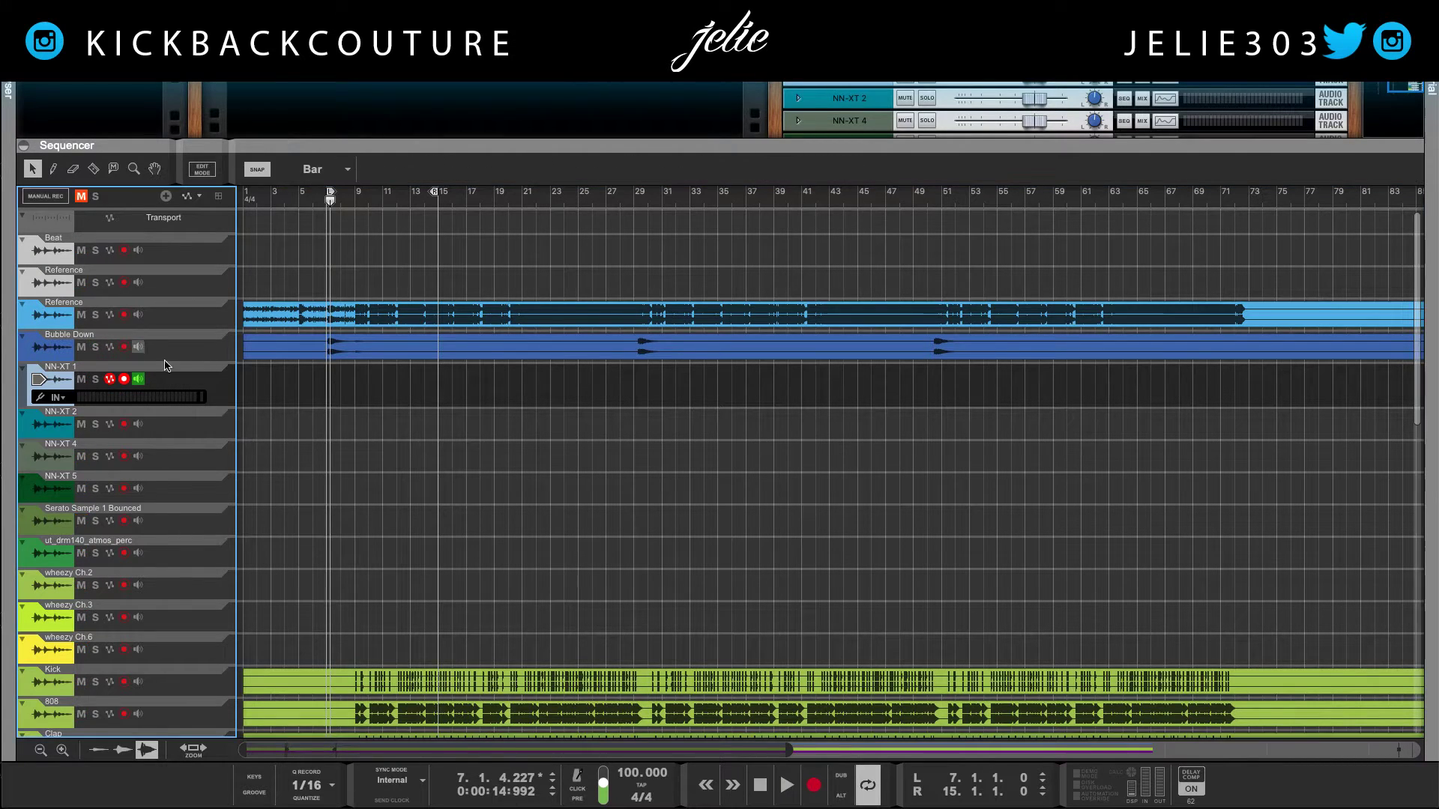
pyautogui.scroll(-10, 281, 379)
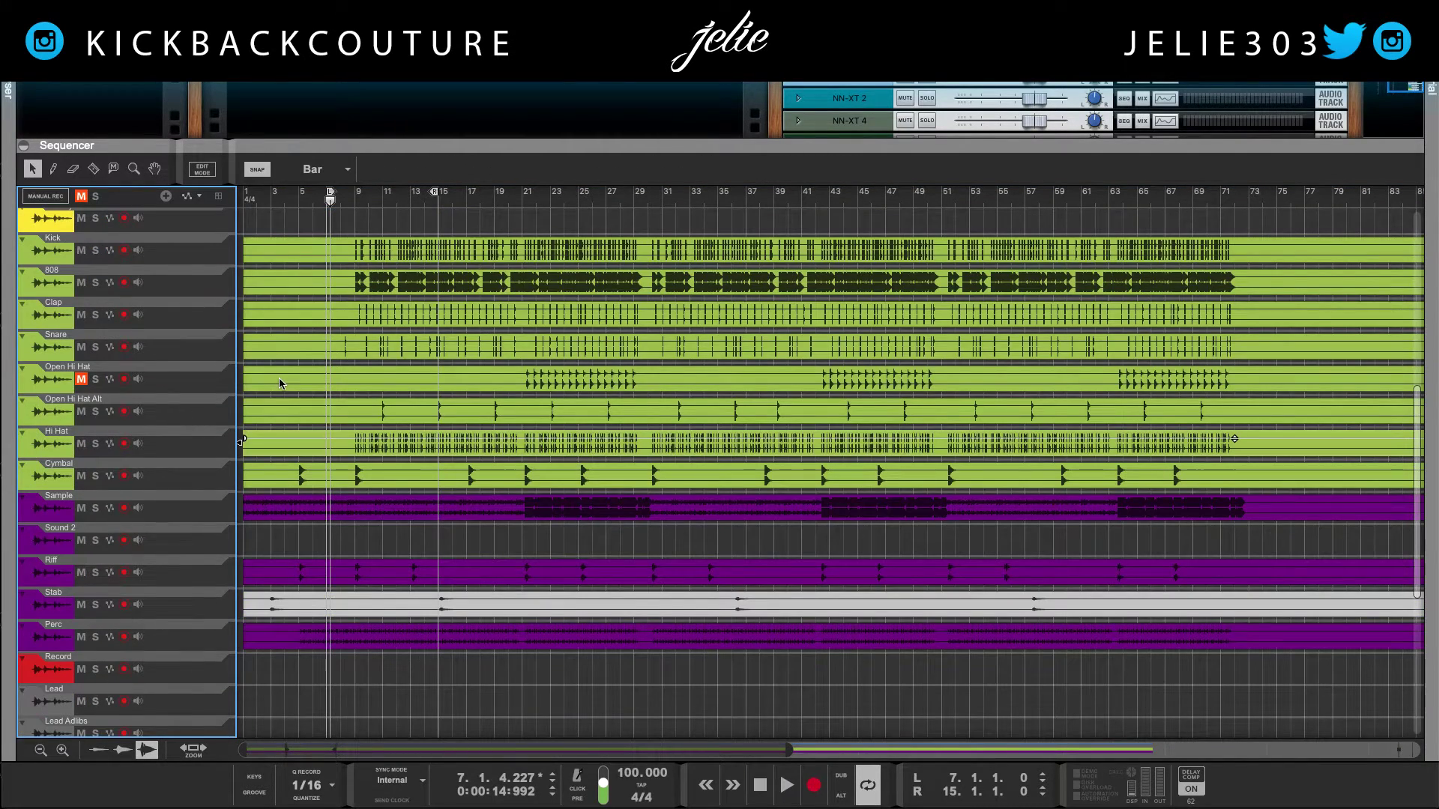
pyautogui.scroll(10, 281, 384)
pyautogui.moveTo(315, 347)
pyautogui.mouseDown()
pyautogui.moveTo(313, 417)
pyautogui.moveTo(313, 322)
pyautogui.mouseUp()
pyautogui.scroll(-12, 312, 416)
pyautogui.click(64, 307)
pyautogui.doubleClick(65, 296)
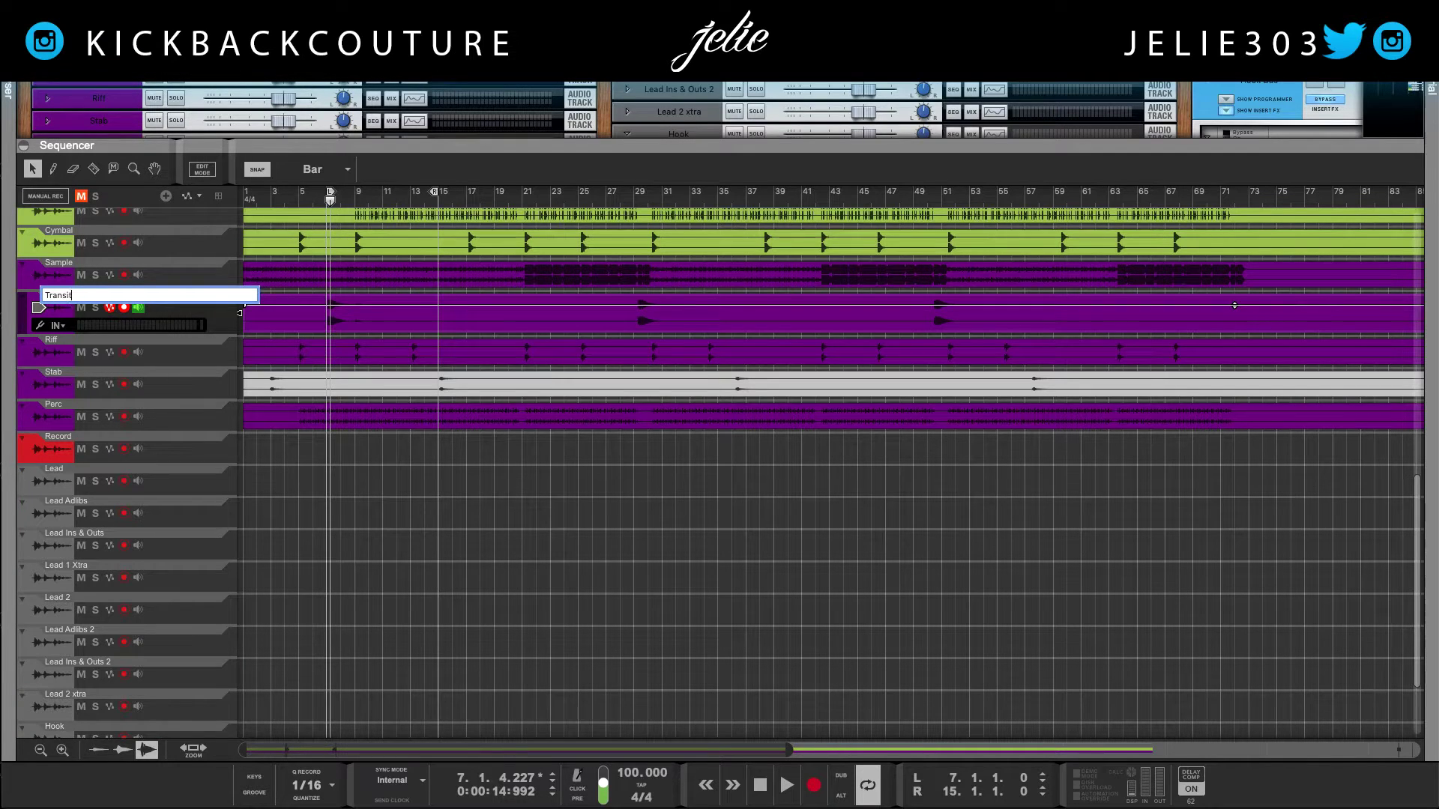
pyautogui.press('Return')
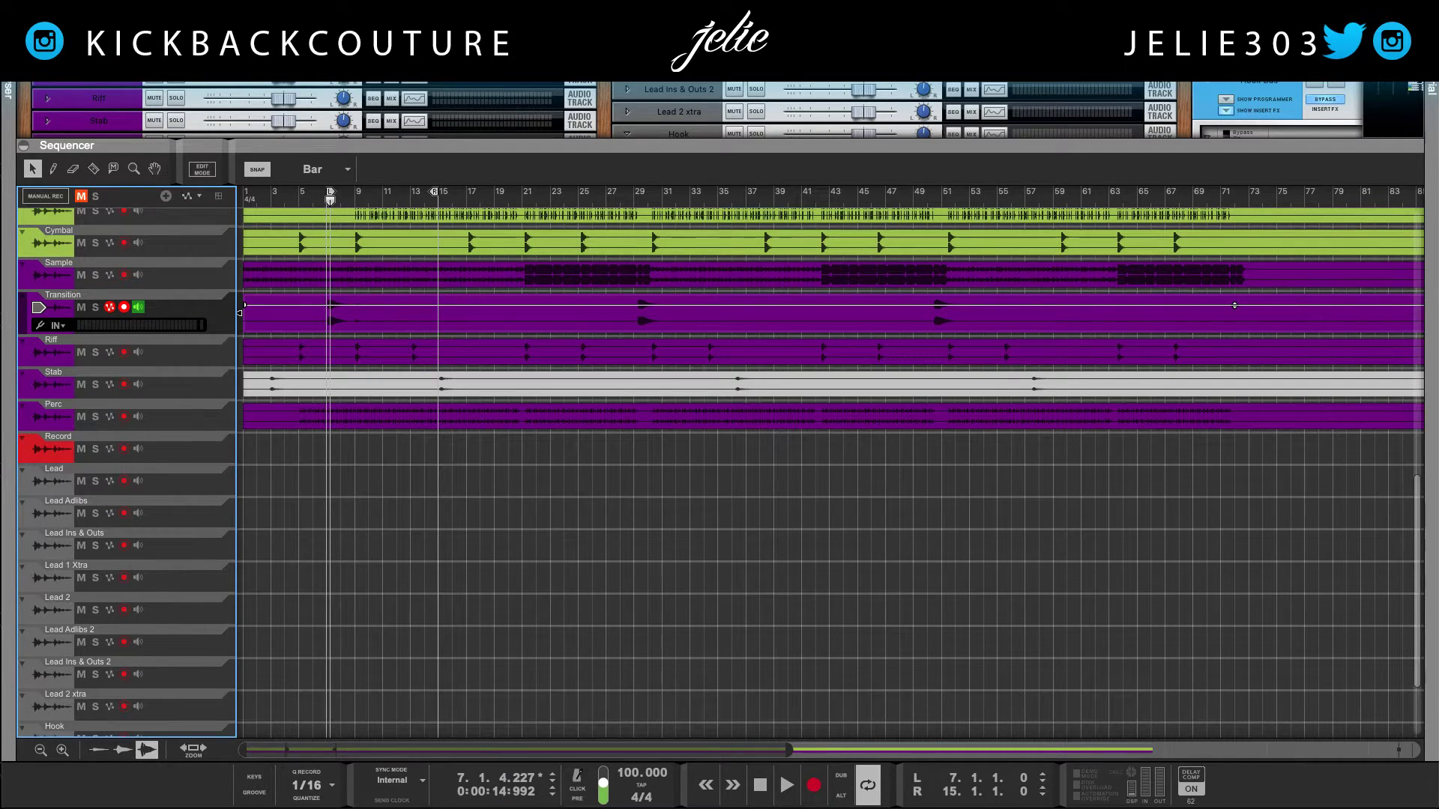
# Select the empty tracks from Bubble Down down to wheezy Ch.6
pyautogui.scroll(10, 82, 286)
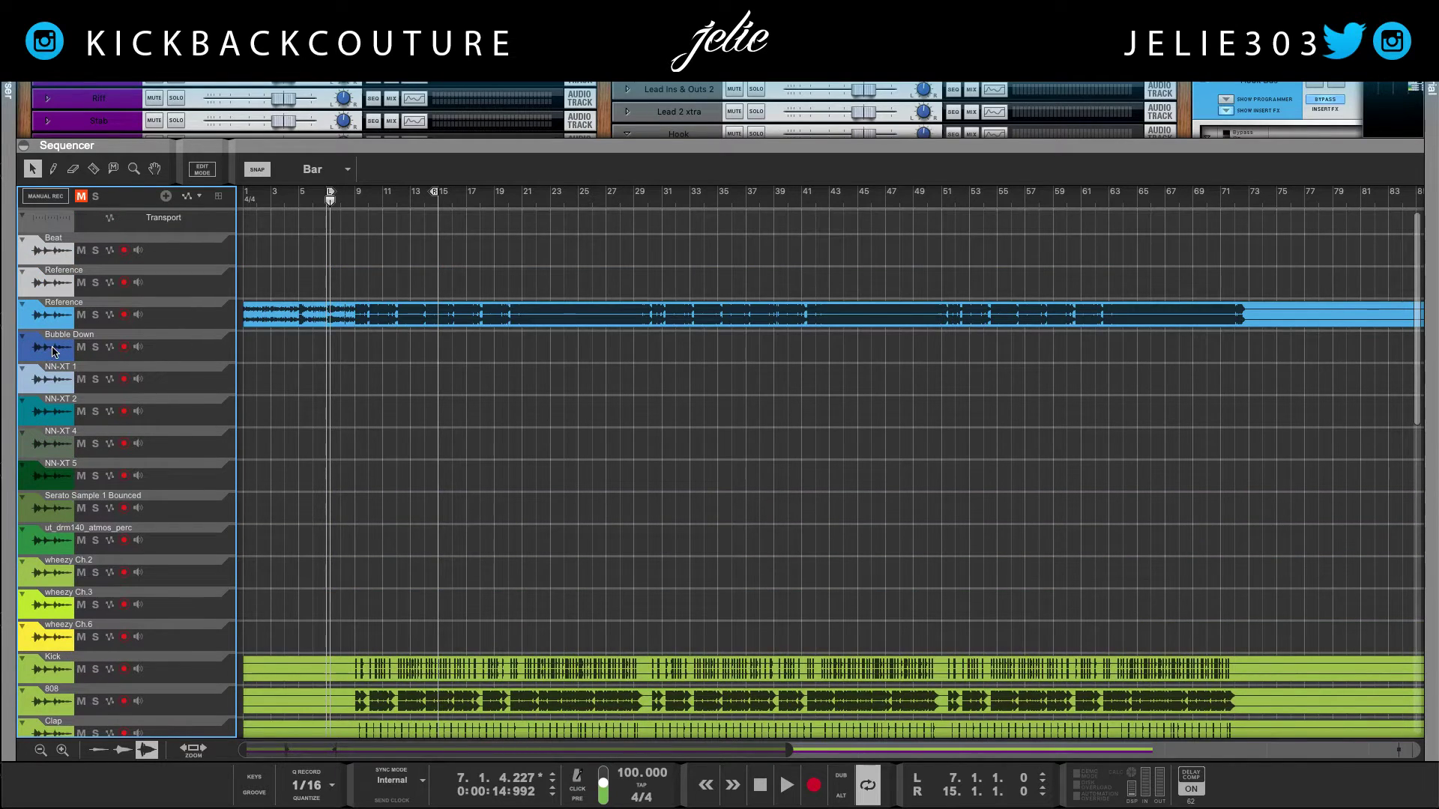
pyautogui.click(53, 351)
pyautogui.click(43, 648)
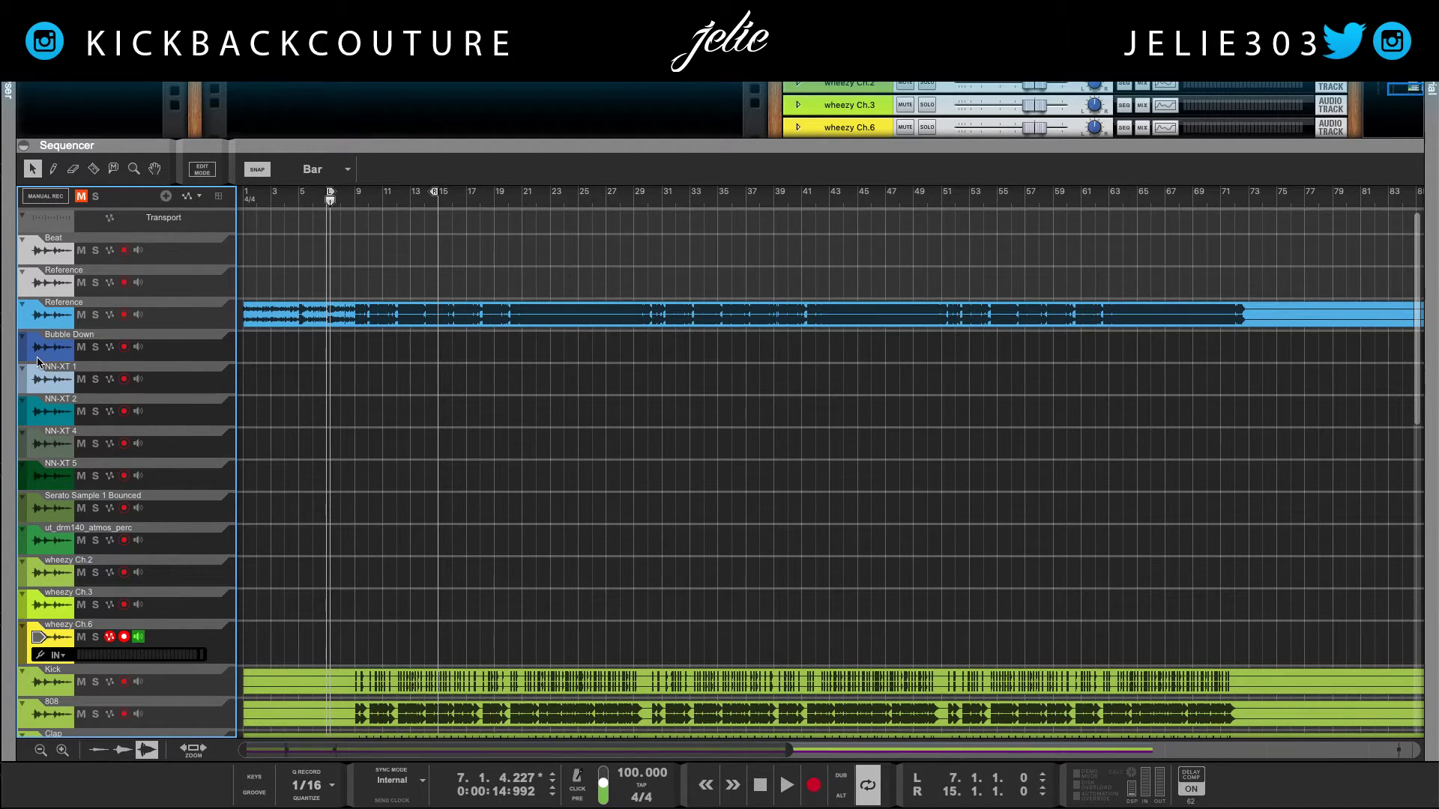
# Delete the empty tracks and merge the Reference clip onto one Reference track
pyautogui.press('Delete')
pyautogui.click(278, 337)
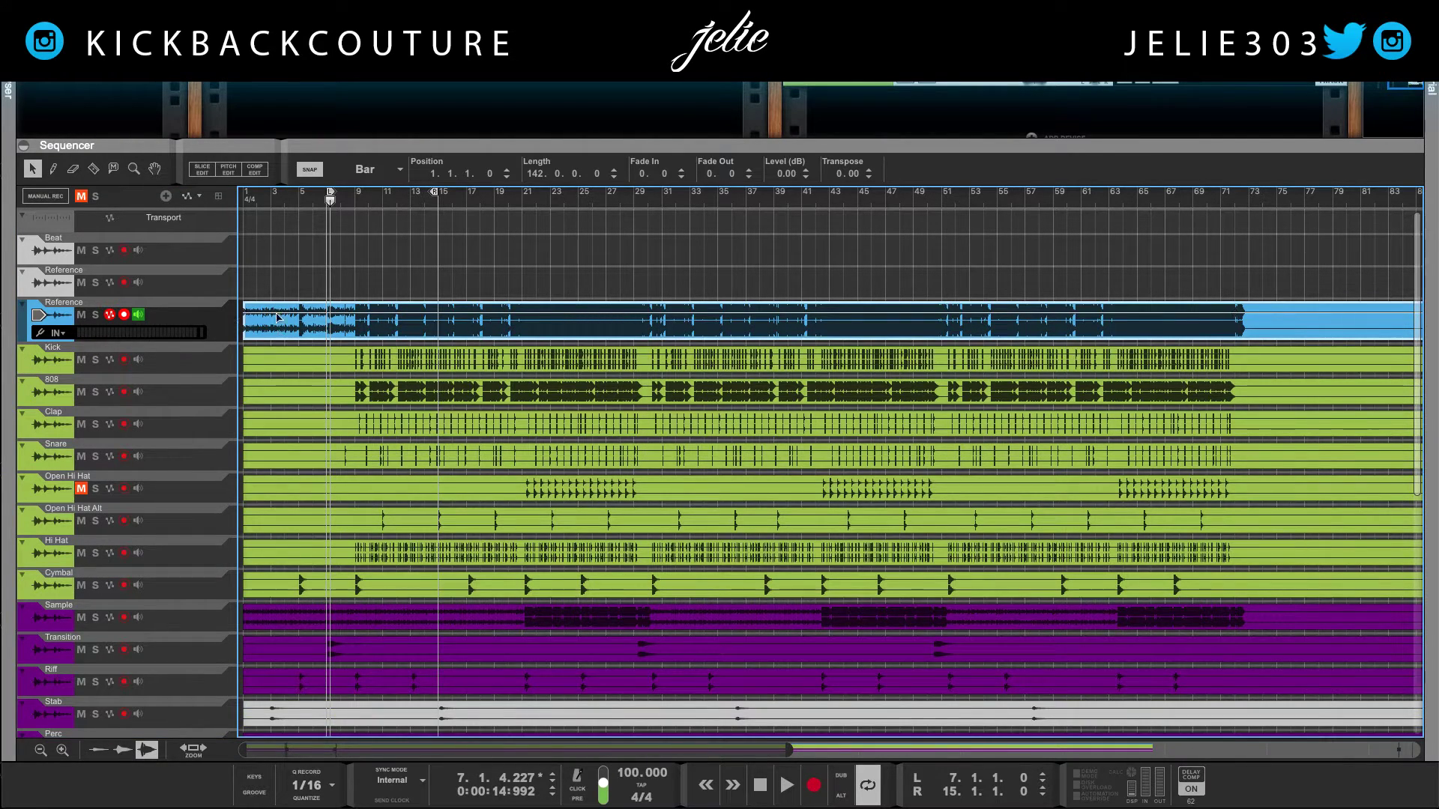
pyautogui.moveTo(278, 317); pyautogui.dragTo(276, 285)
pyautogui.rightClick(62, 324)
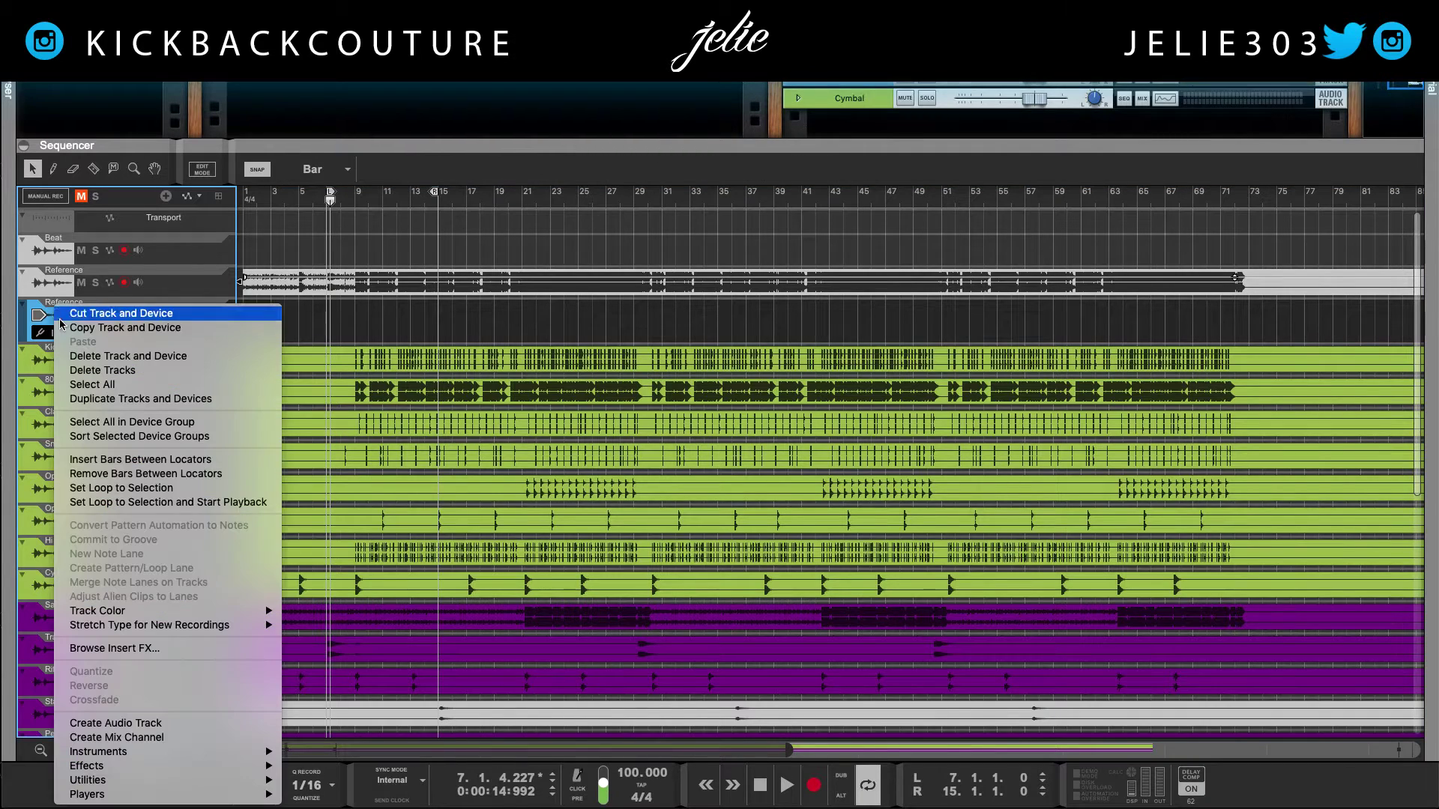
pyautogui.click(103, 371)
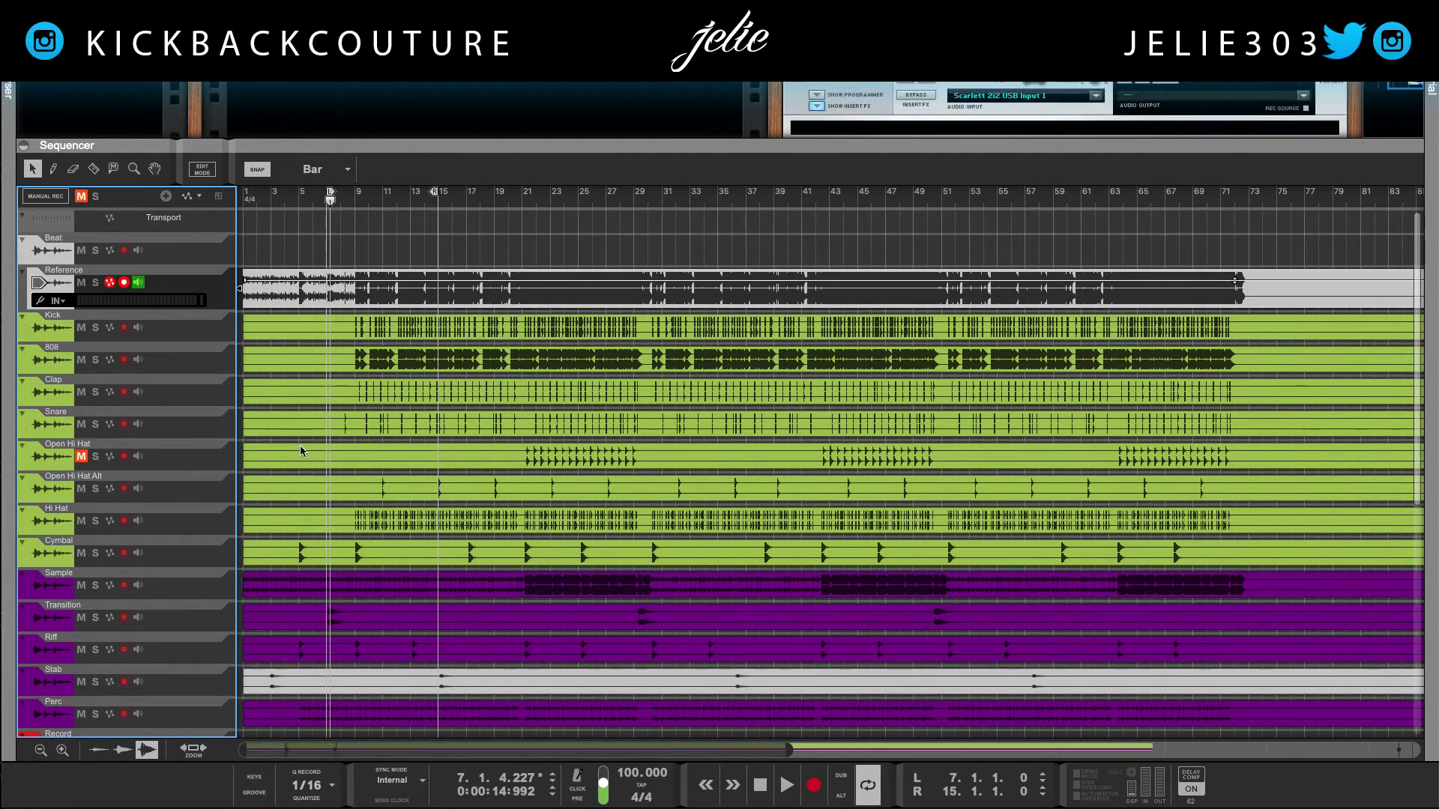
pyautogui.scroll(-5, 301, 461)
pyautogui.click(292, 488)
pyautogui.scroll(5, 283, 482)
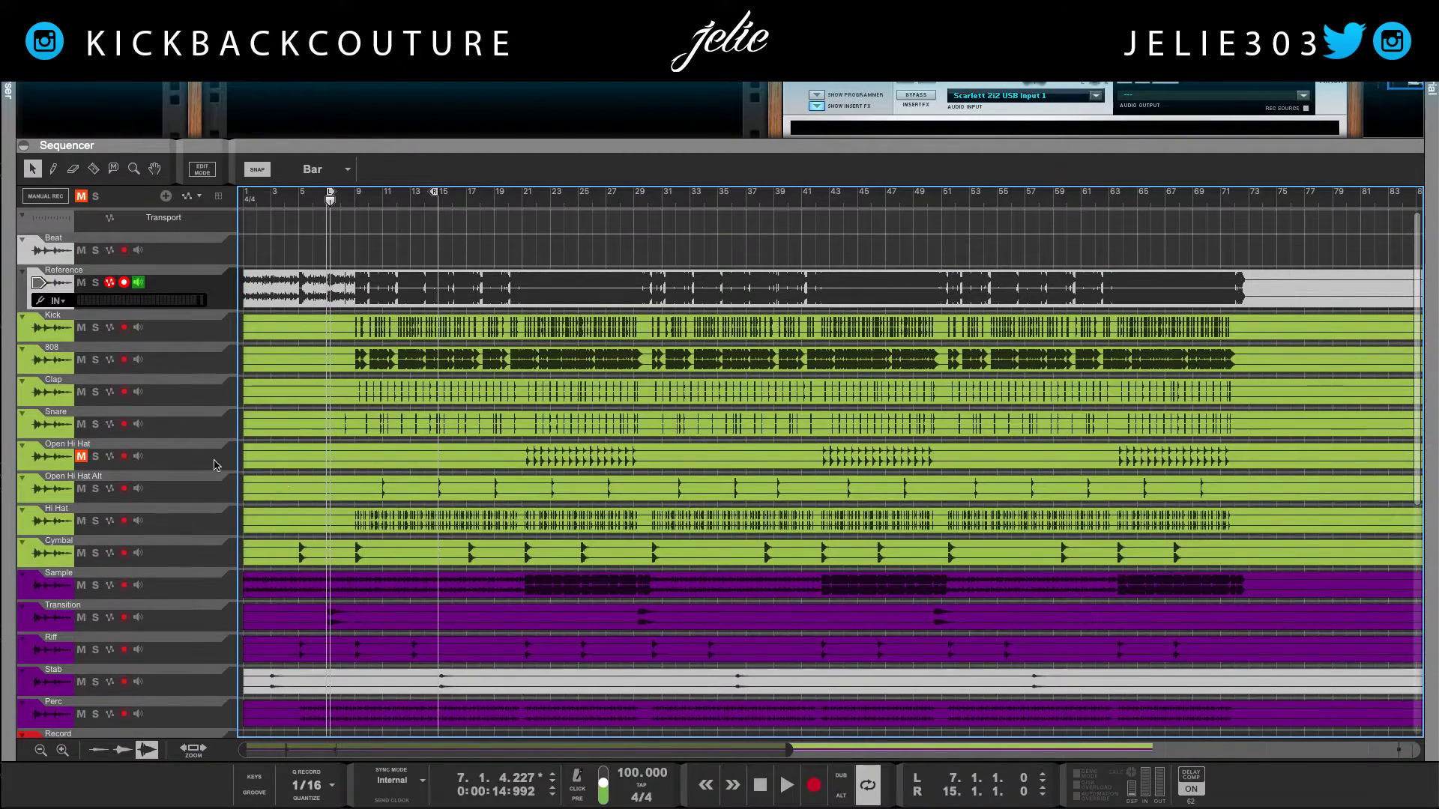
# Unmute Open Hi Hat and rename Open Hi Hat Alt to 'Open Hi Hat 2'
pyautogui.click(82, 457)
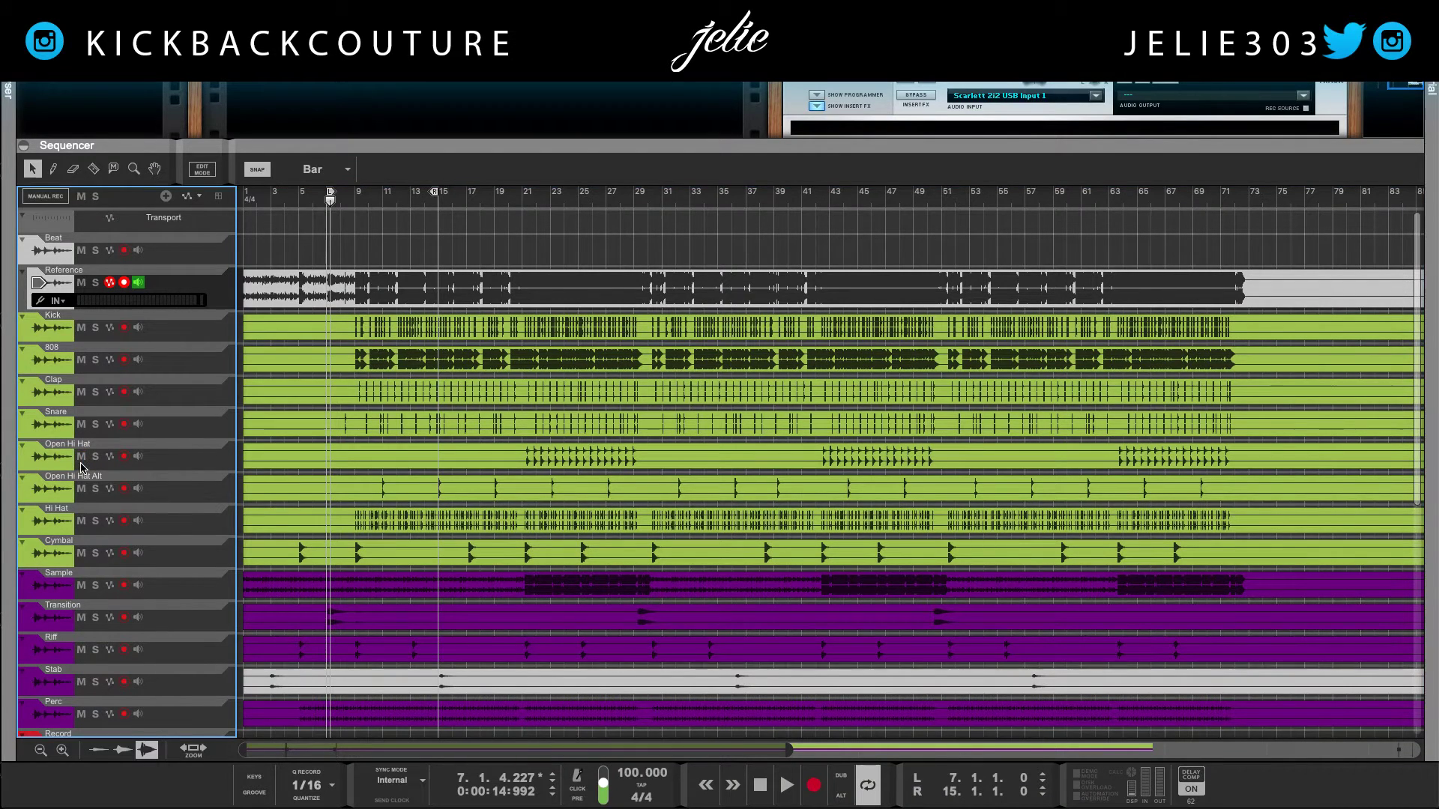
pyautogui.click(27, 338)
pyautogui.click(24, 361)
pyautogui.click(39, 431)
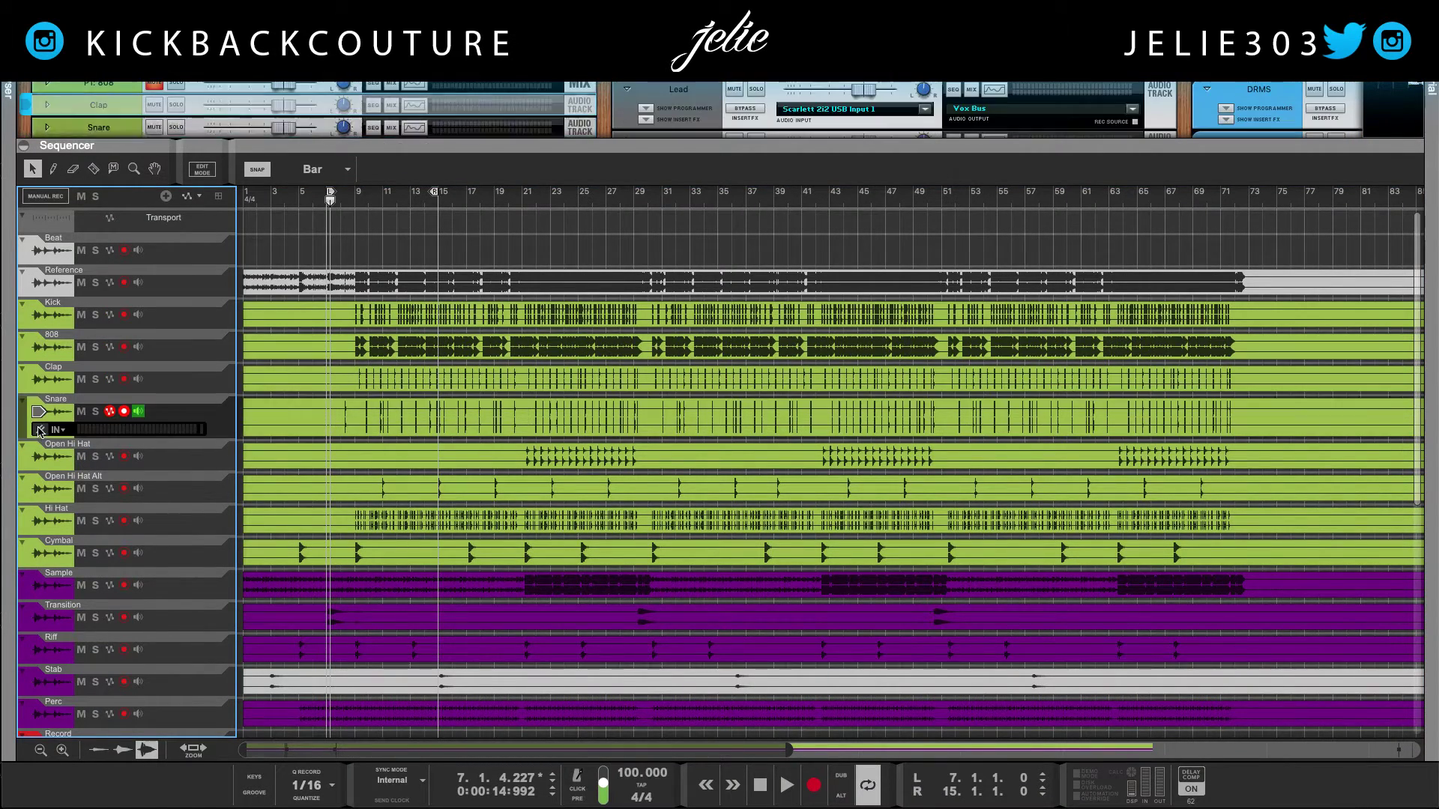
pyautogui.click(75, 454)
pyautogui.click(106, 470)
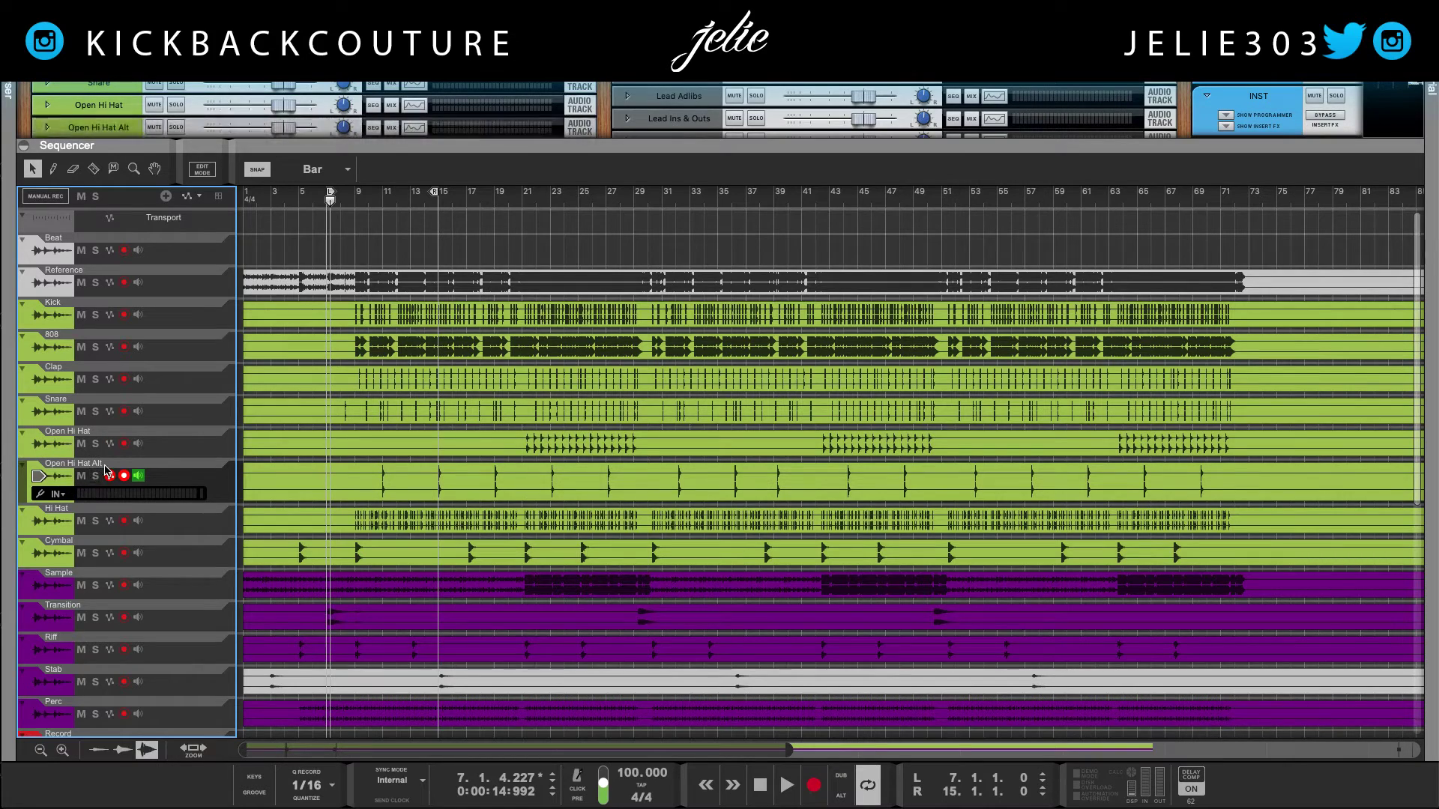
pyautogui.doubleClick(106, 468)
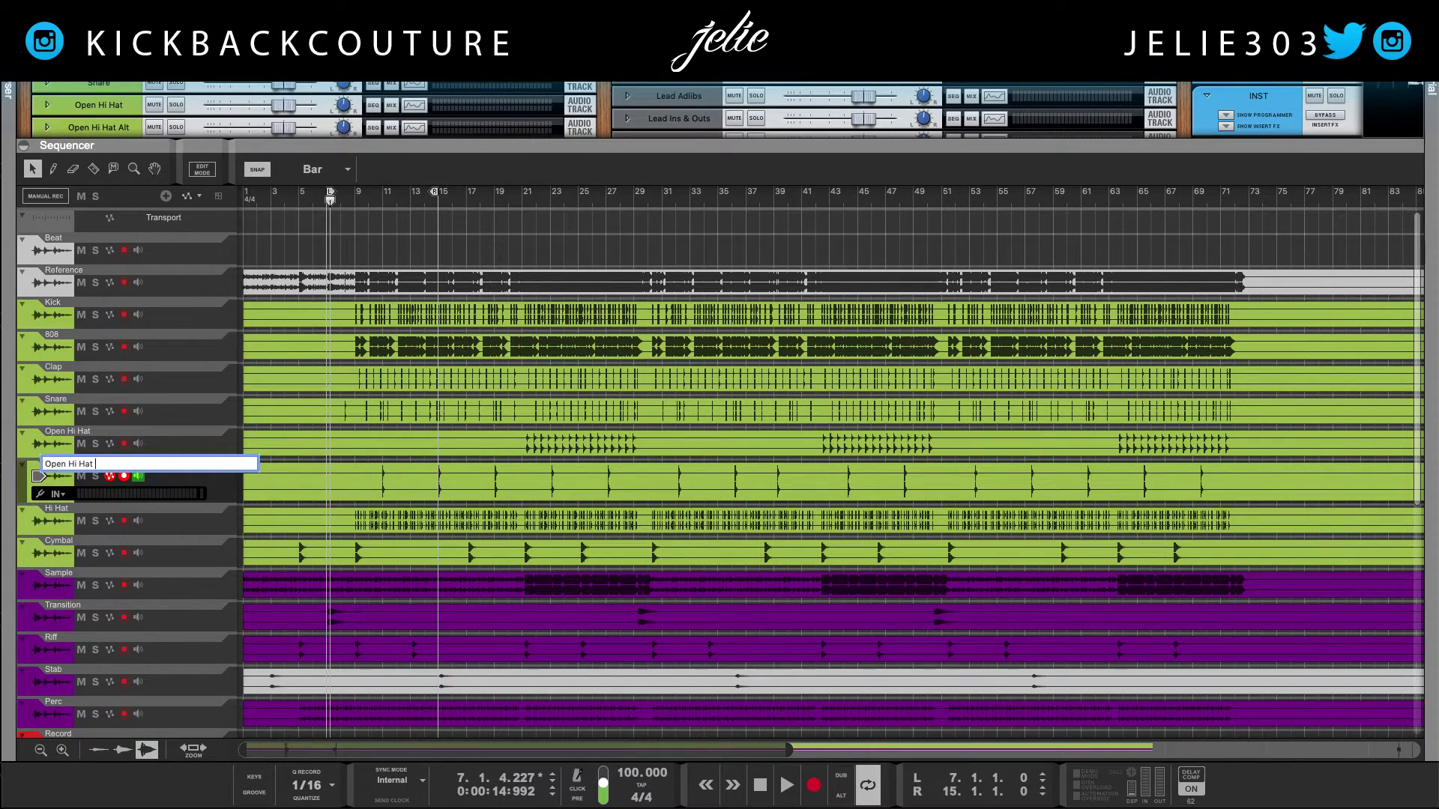
pyautogui.write('2')
pyautogui.press('Return')
# Move Hi Hat directly below Snare and select the drum tracks Kick through Cymbal
pyautogui.click(72, 517)
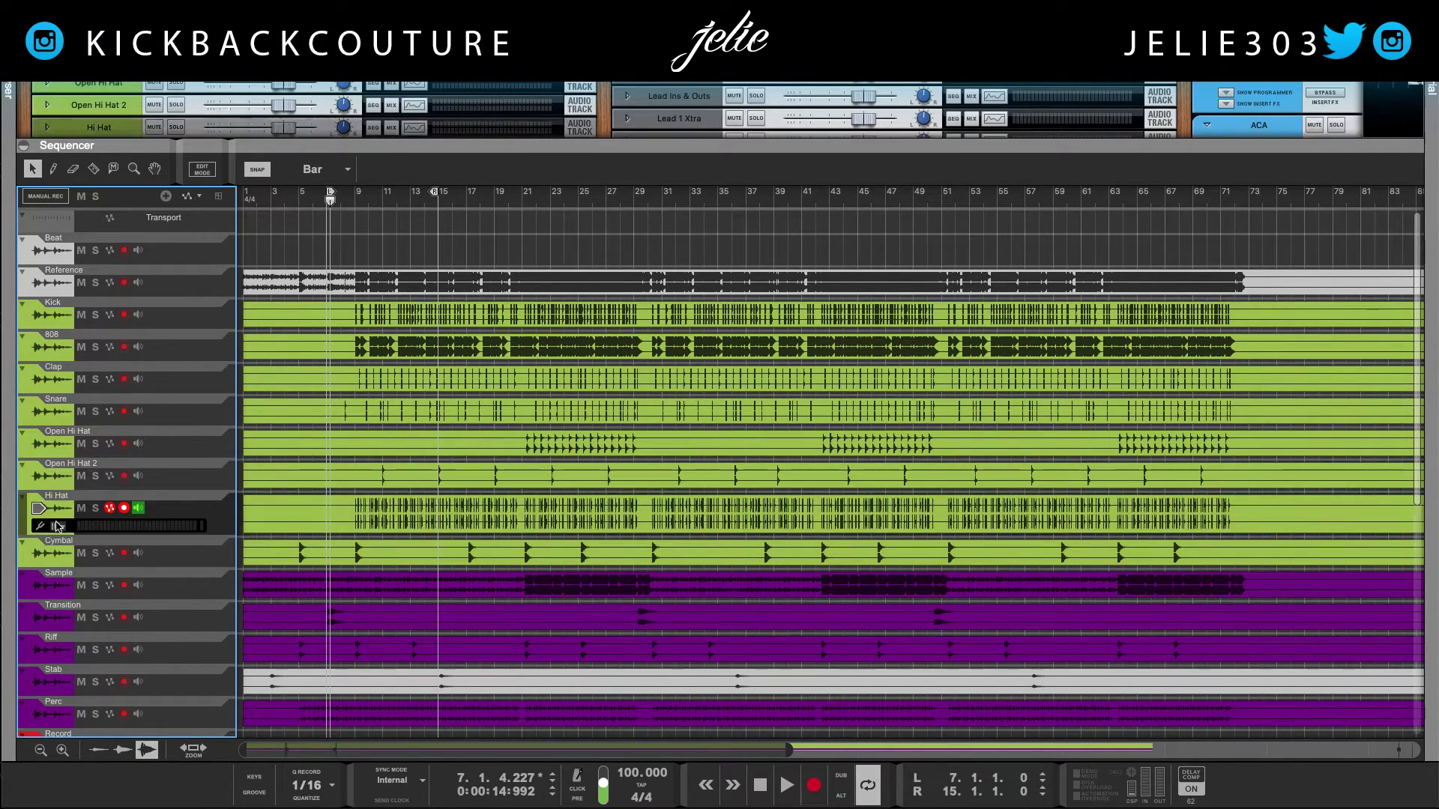
pyautogui.click(73, 561)
pyautogui.click(54, 520)
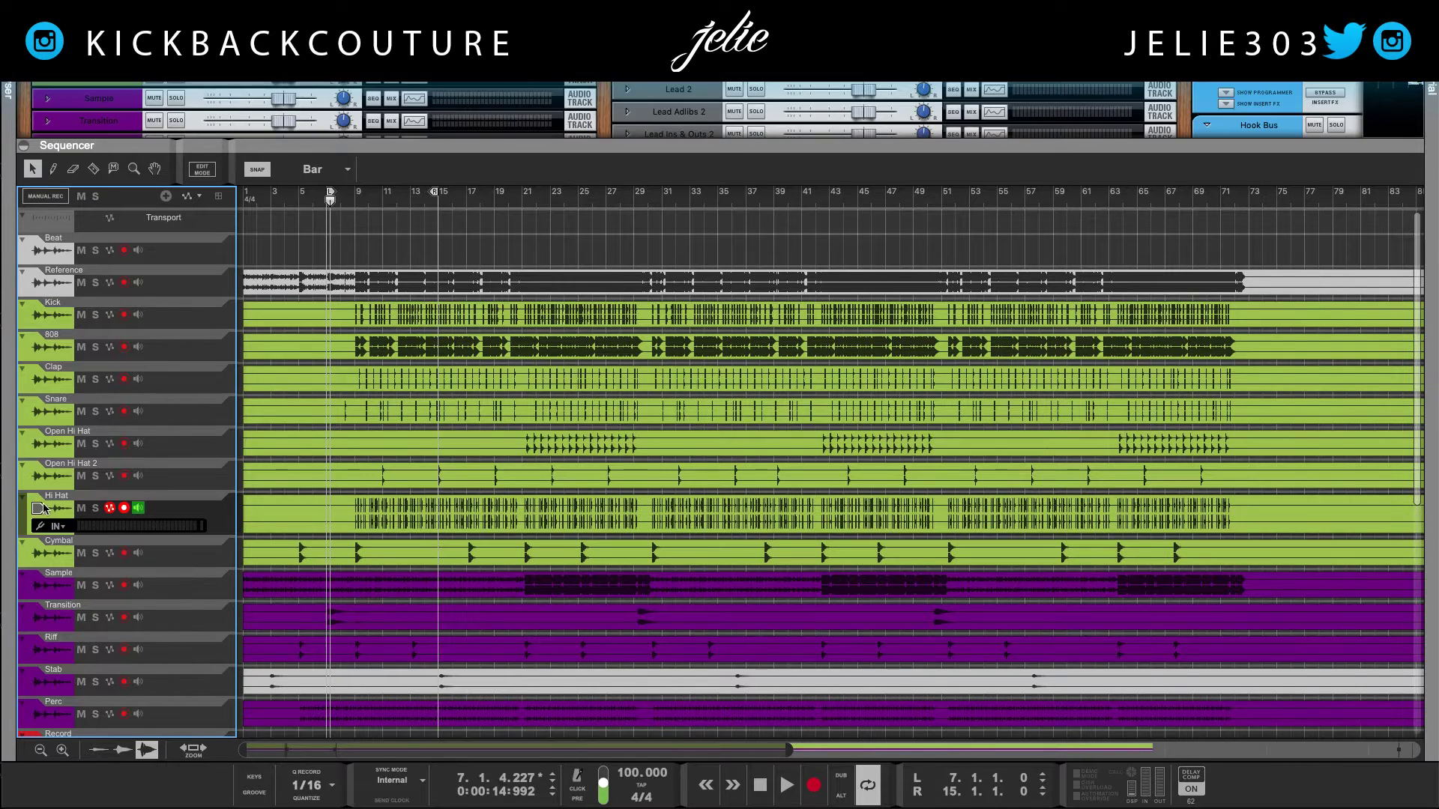
pyautogui.moveTo(23, 524); pyautogui.dragTo(30, 429)
pyautogui.click(42, 324)
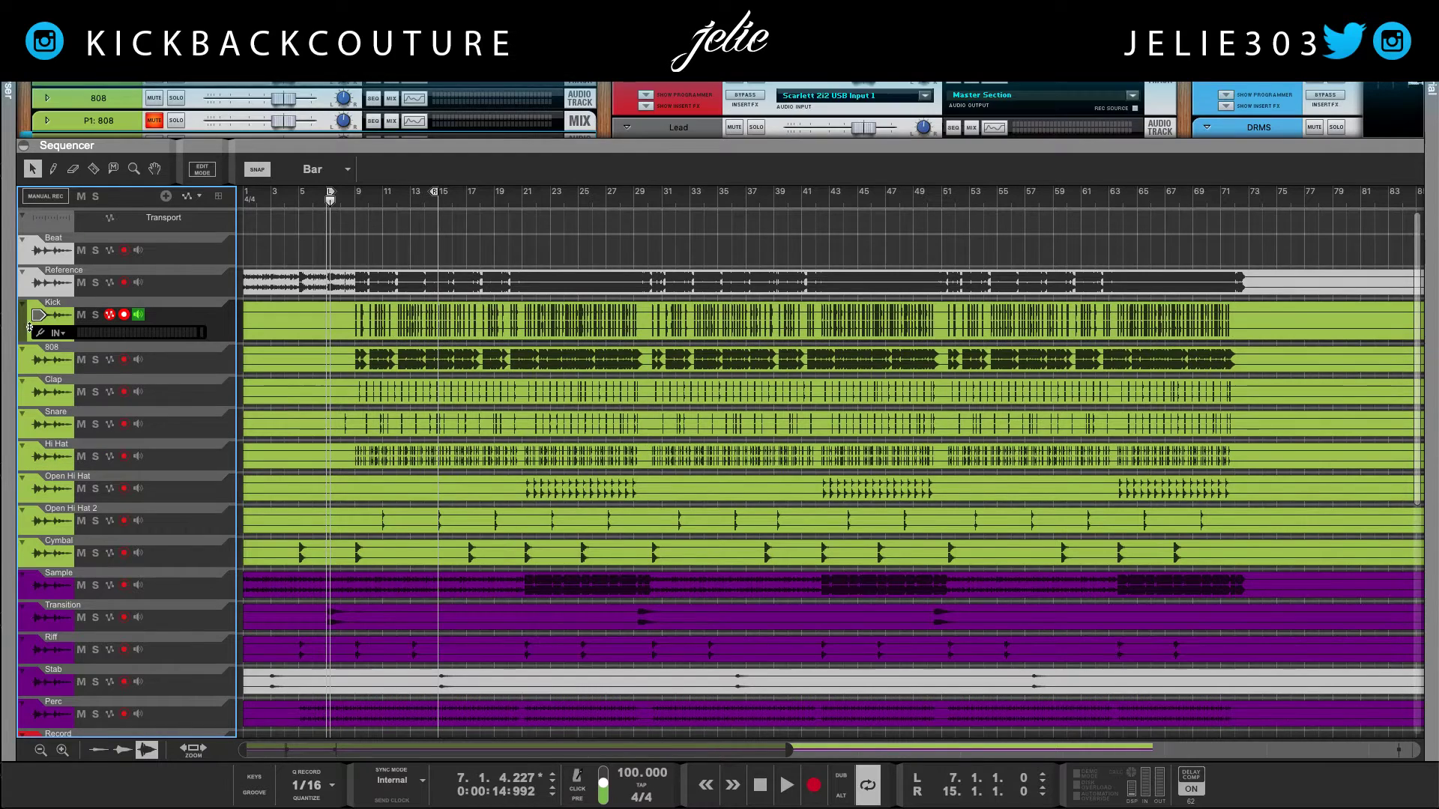
pyautogui.click(42, 558)
# Color the selected drum tracks red
pyautogui.rightClick(42, 557)
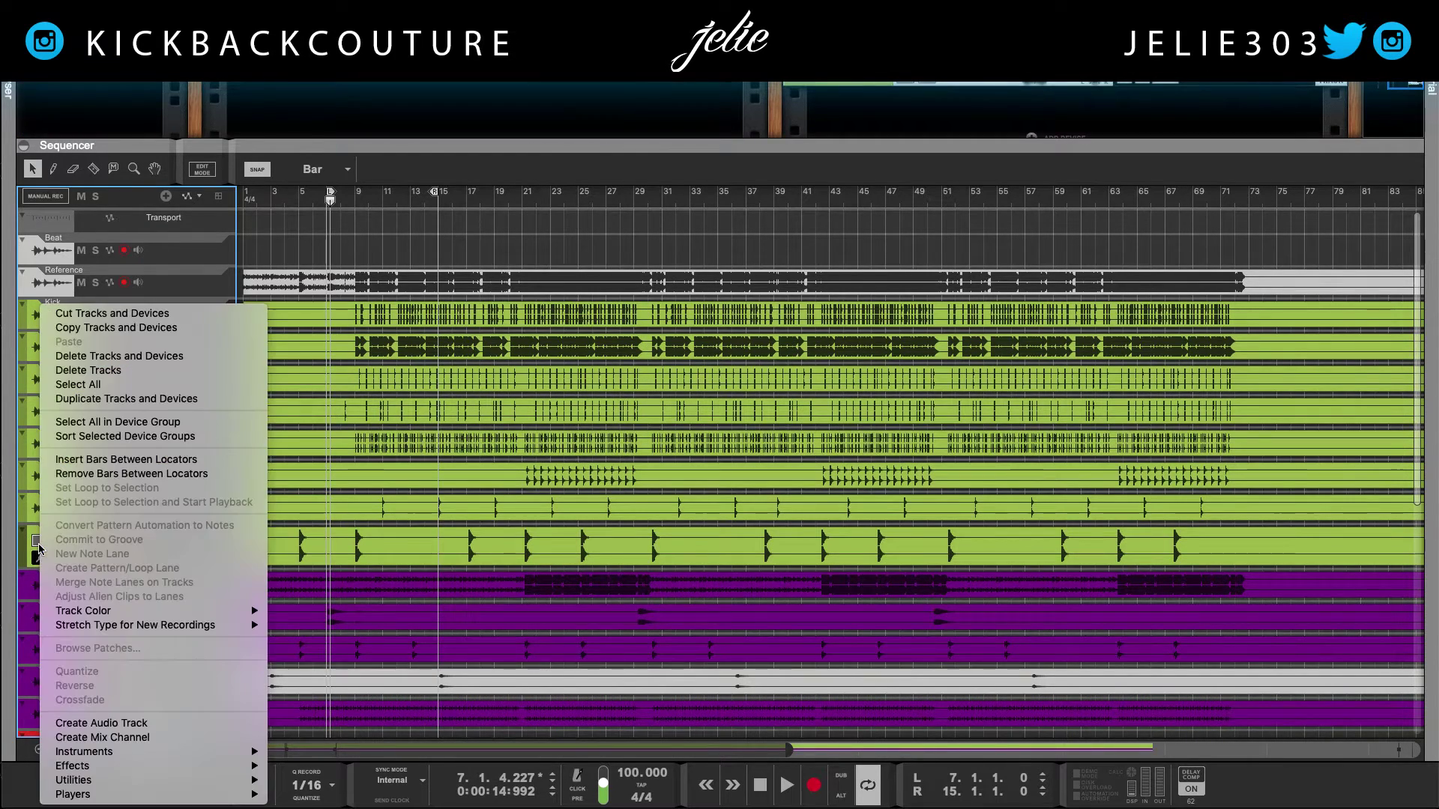
pyautogui.moveTo(182, 612)
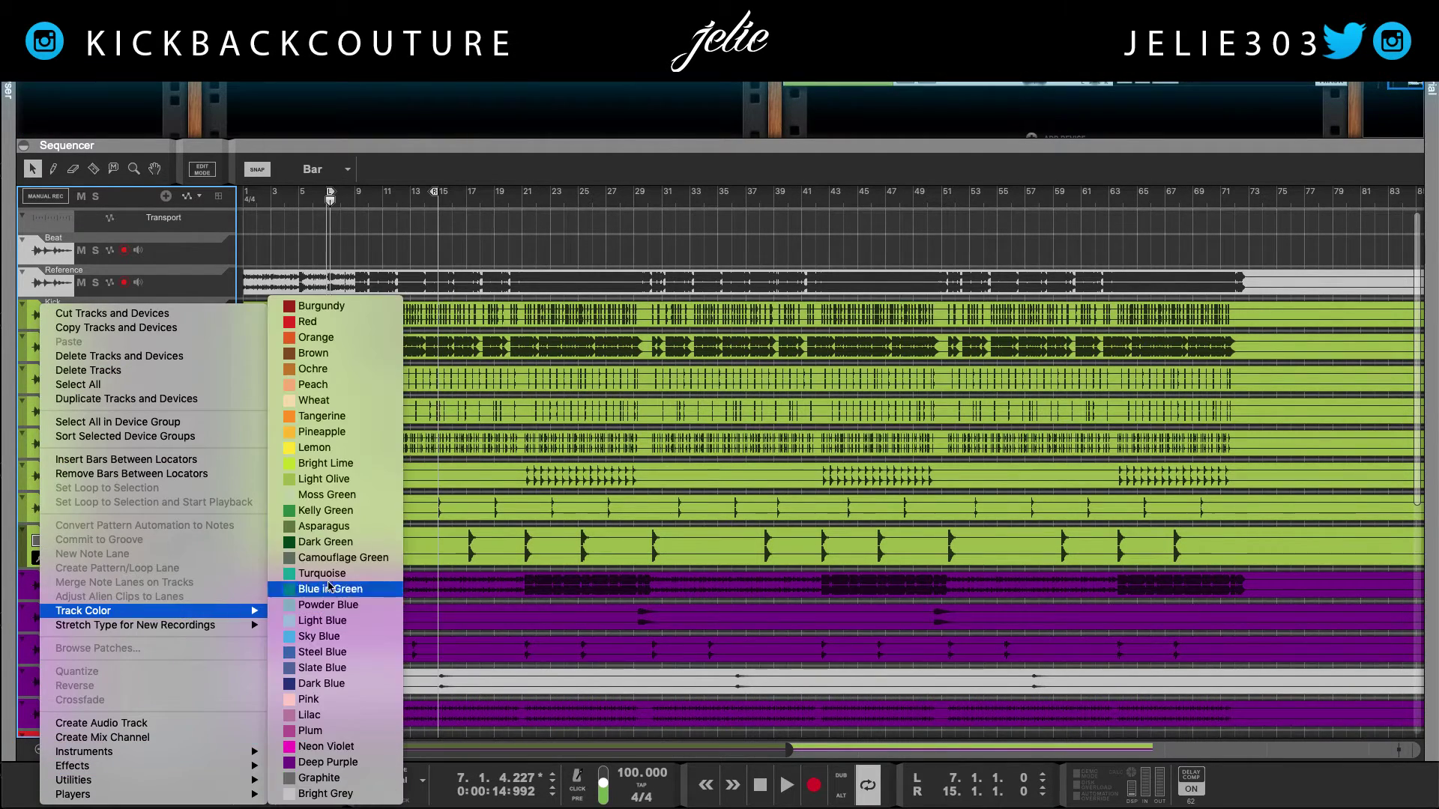
pyautogui.click(325, 323)
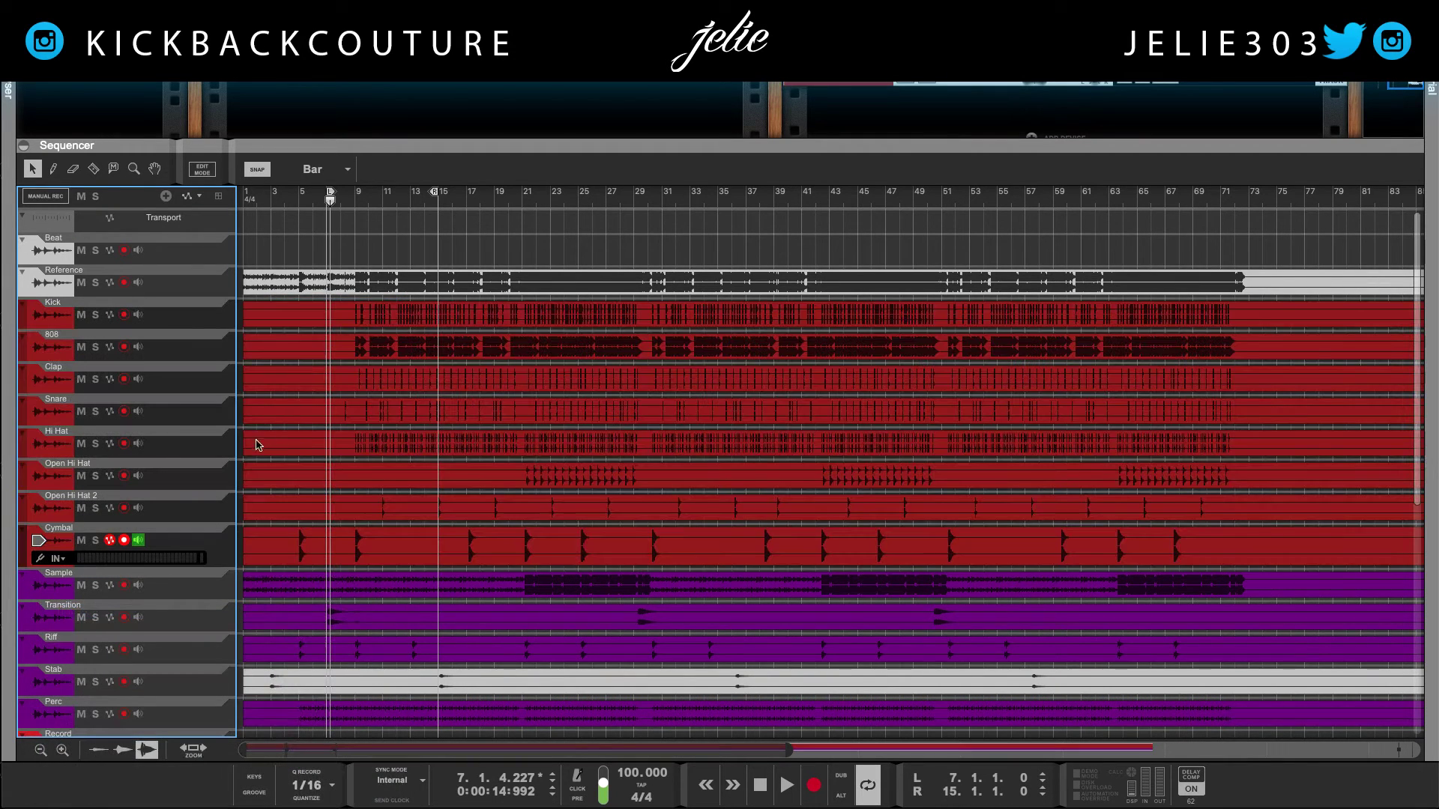
pyautogui.scroll(-5, 215, 479)
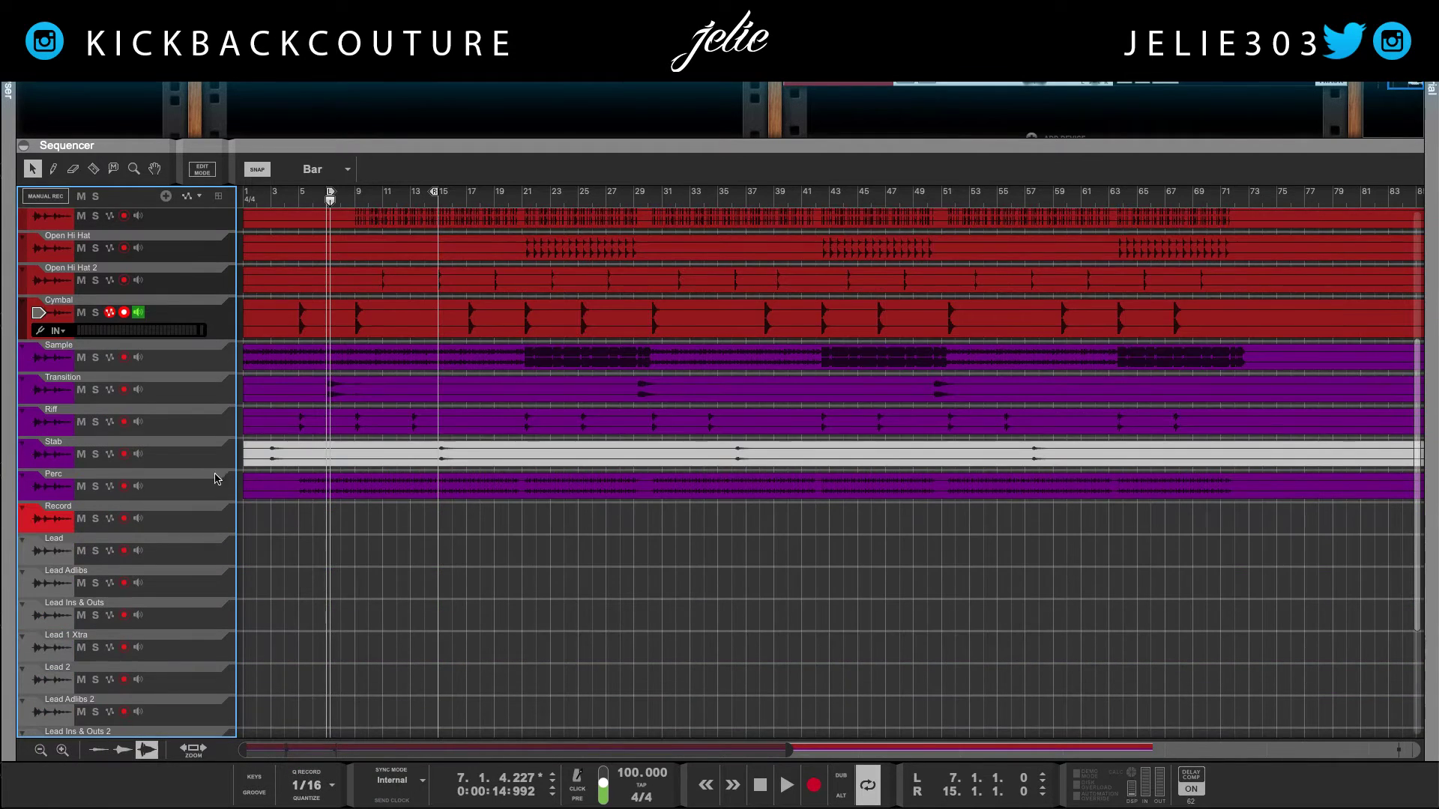
# Reorder tracks so Stab and Riff follow Sample and Perc sits after Cymbal
pyautogui.click(42, 359)
pyautogui.click(41, 461)
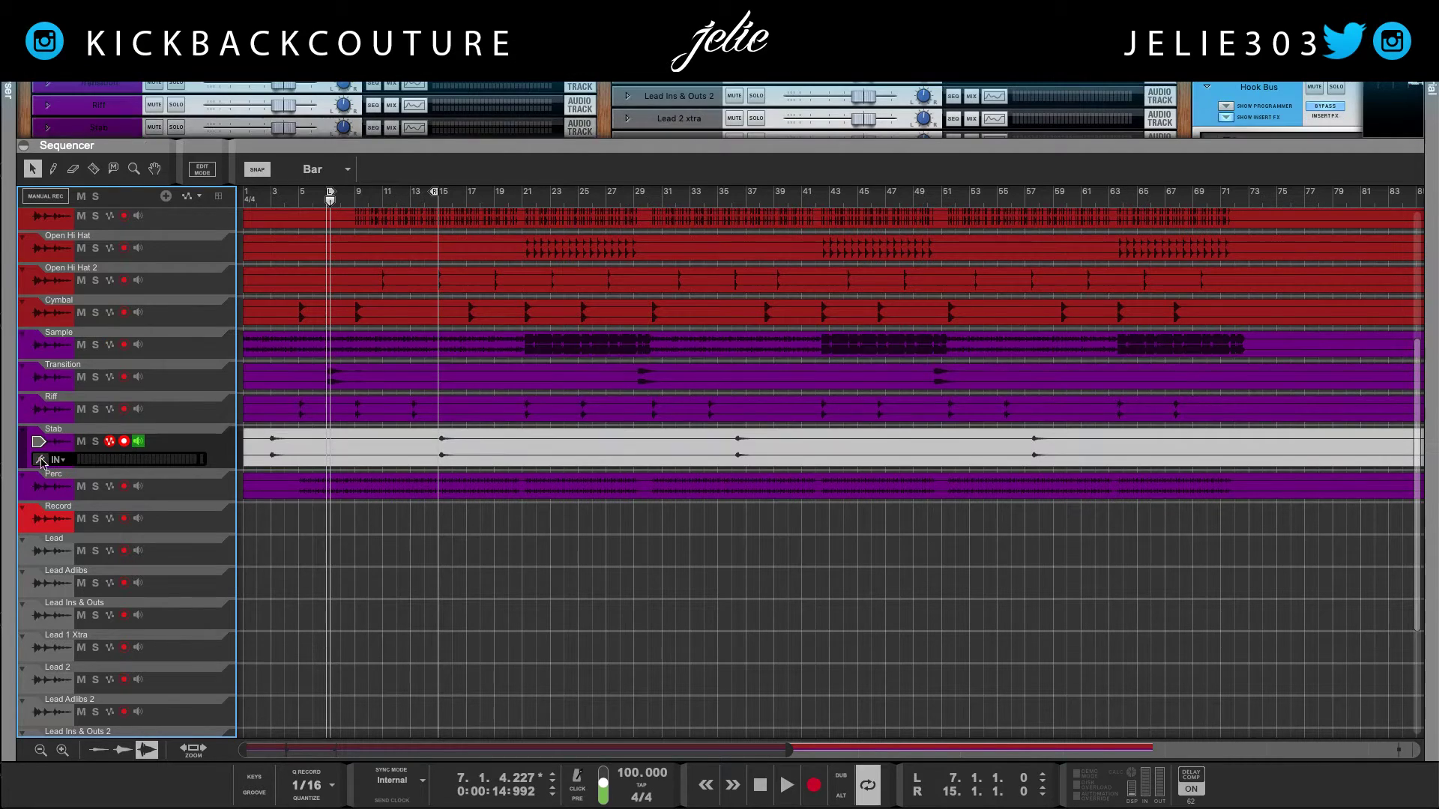
pyautogui.moveTo(41, 461); pyautogui.dragTo(45, 373)
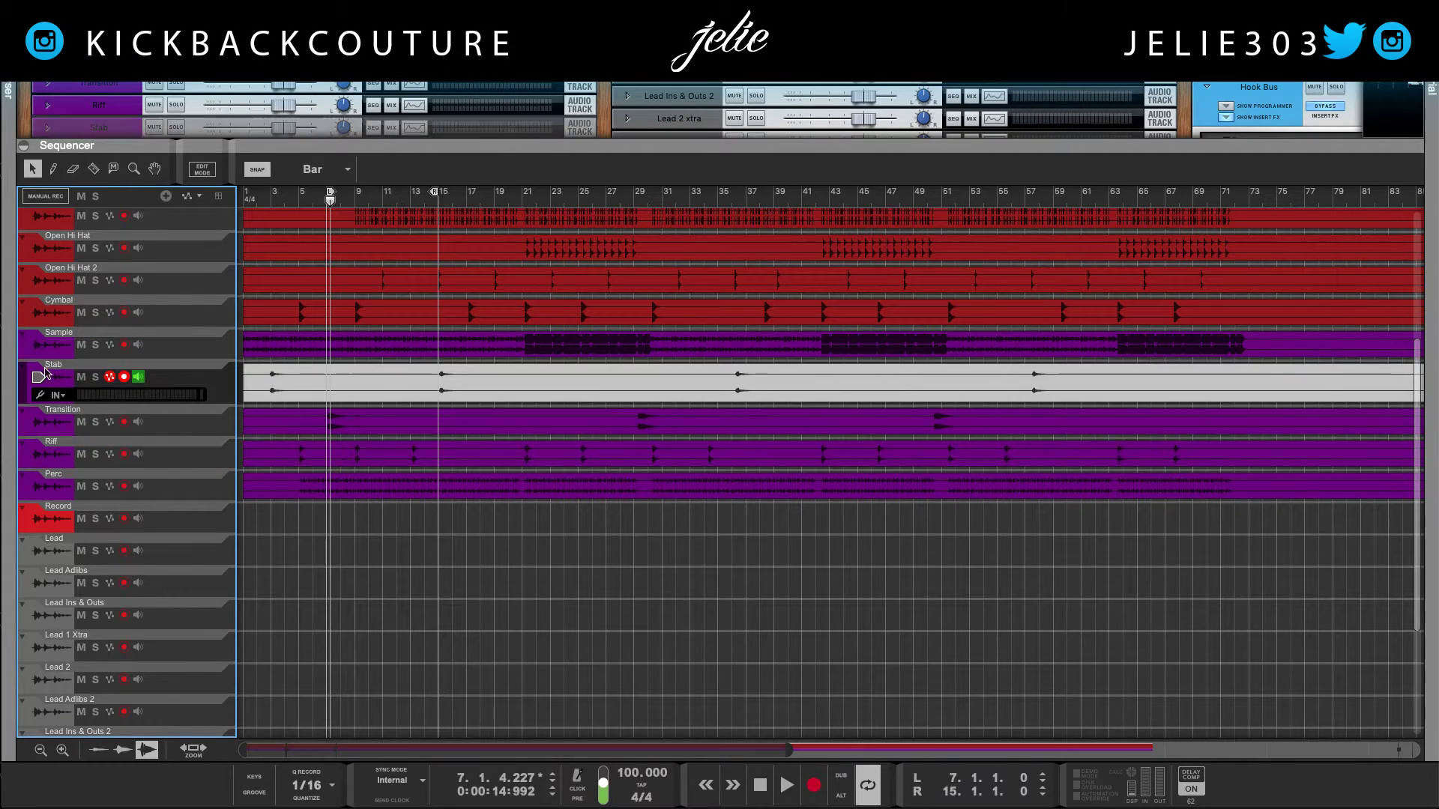
pyautogui.moveTo(27, 460); pyautogui.dragTo(41, 405)
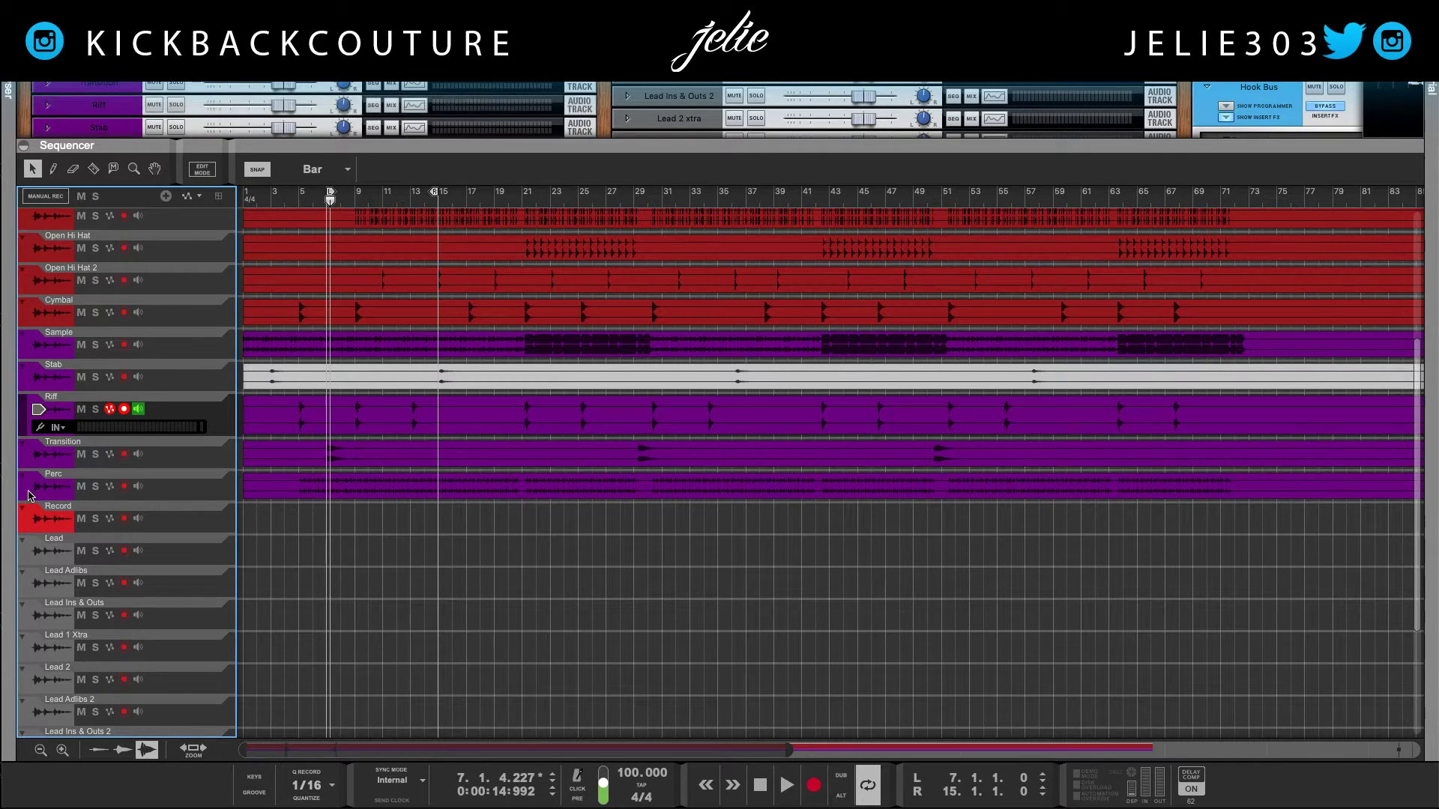
pyautogui.moveTo(30, 479); pyautogui.dragTo(44, 343)
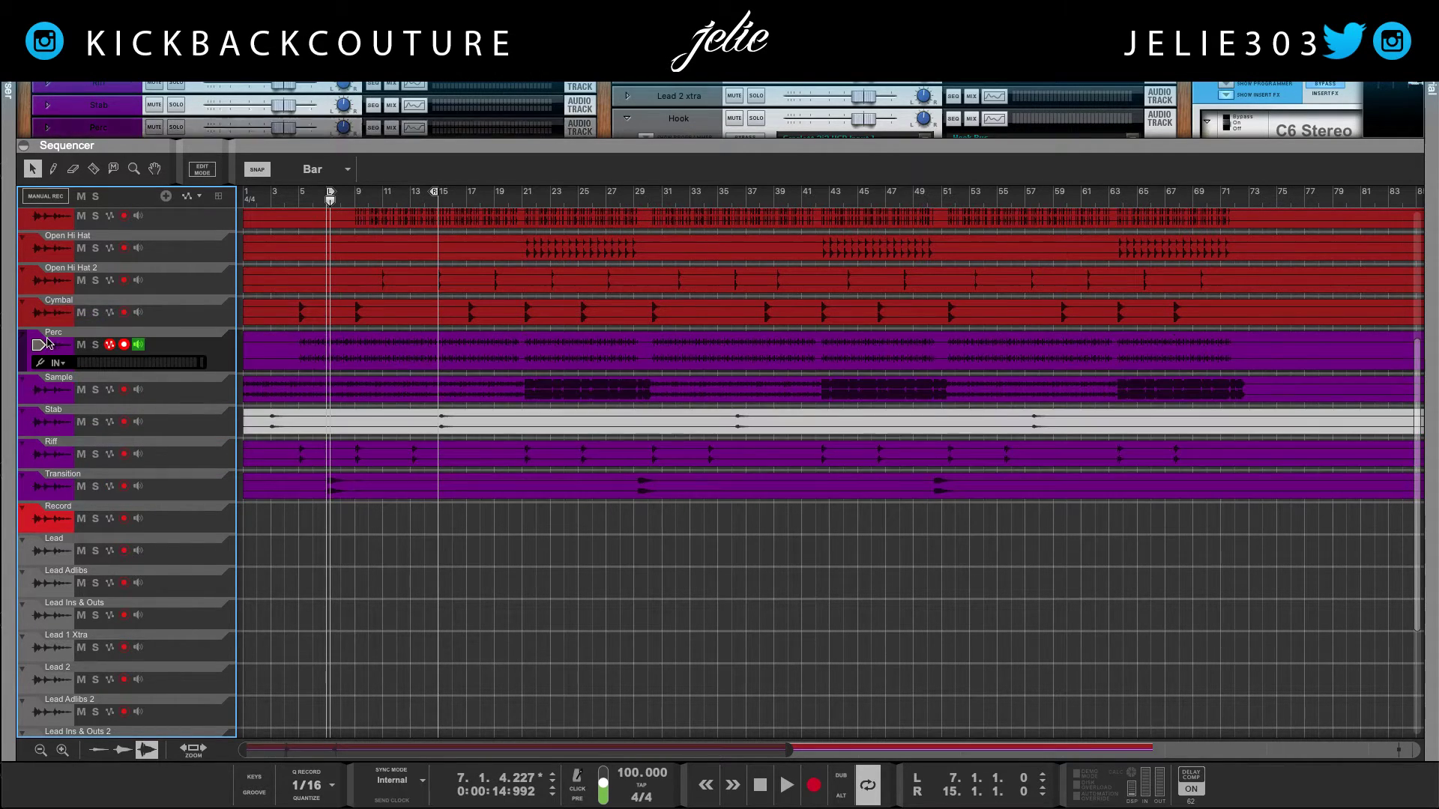
# Set Perc's track color to Burgundy and enlarge the device rack above the sequencer
pyautogui.rightClick(29, 349)
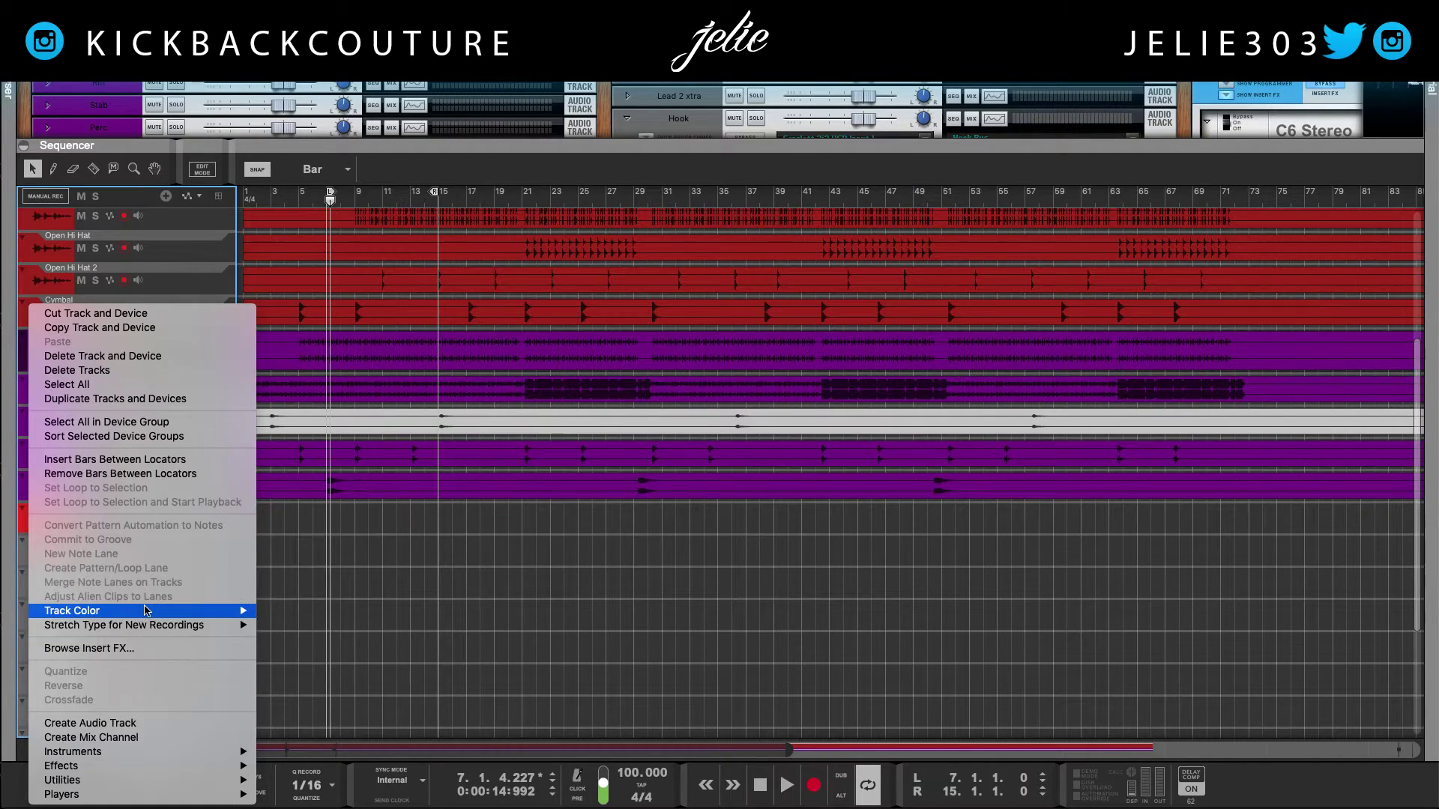
pyautogui.moveTo(156, 609)
pyautogui.click(293, 312)
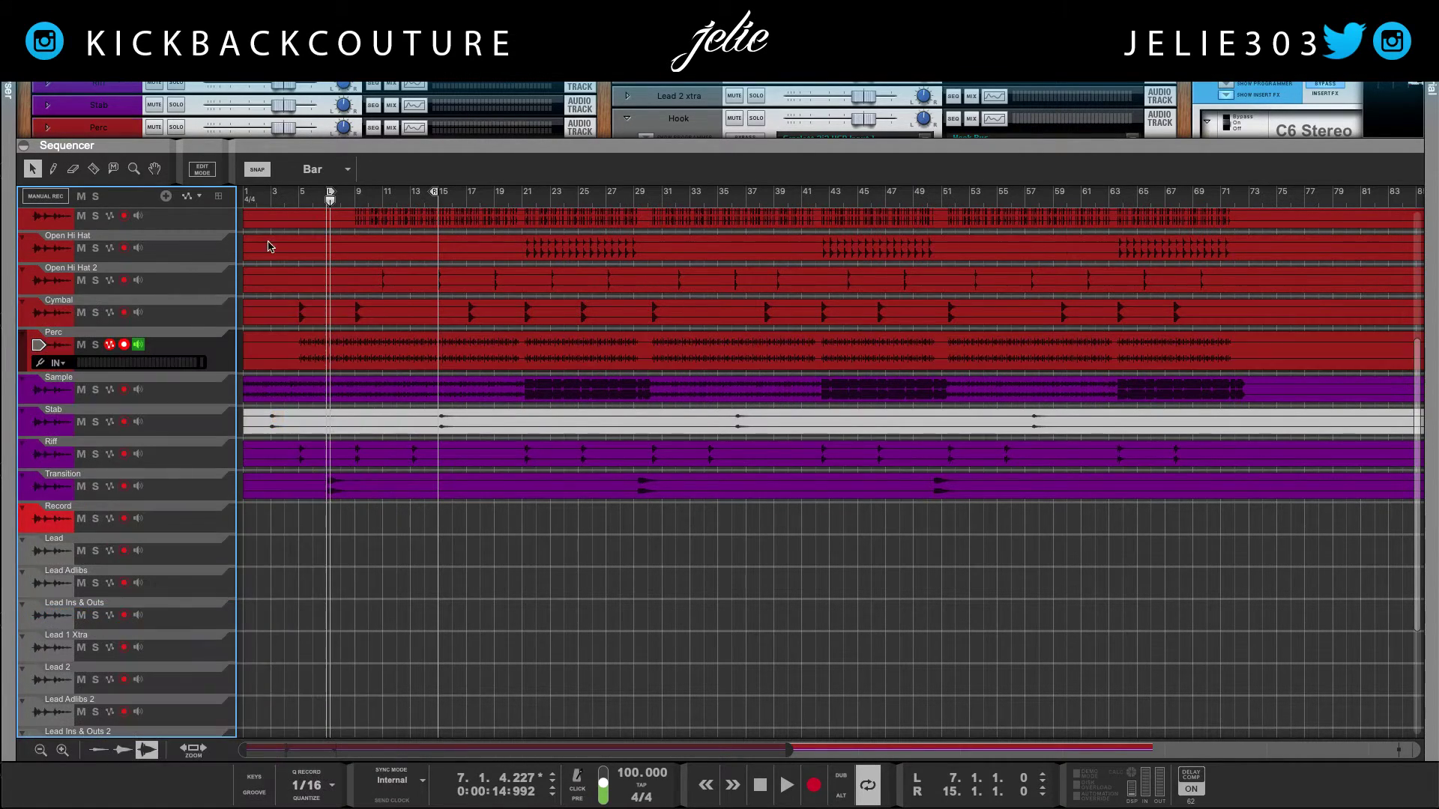
pyautogui.moveTo(256, 148); pyautogui.dragTo(255, 600)
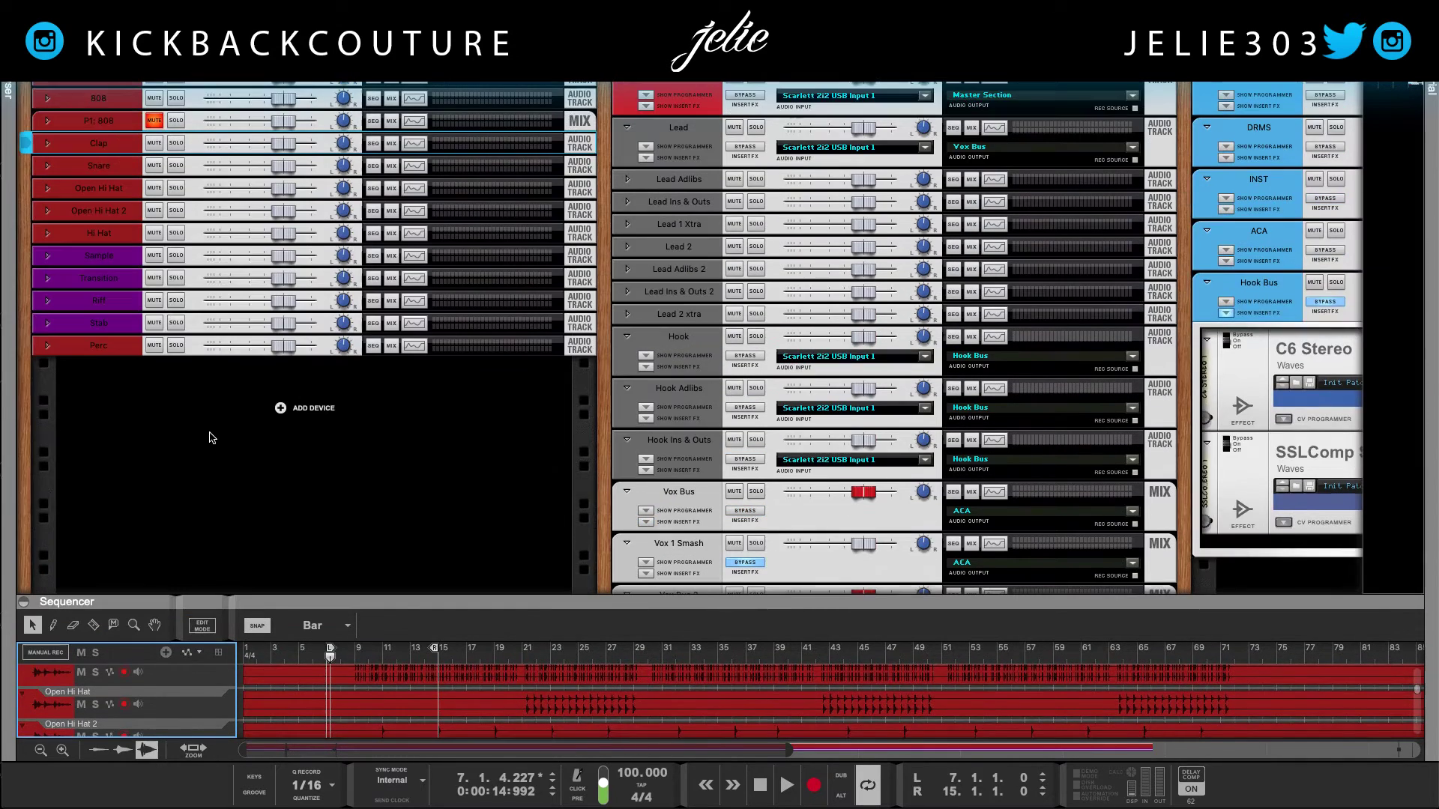
# Move the Perc device among the drums, route its output to DRMS, restore the sequencer
pyautogui.moveTo(107, 356); pyautogui.dragTo(225, 255)
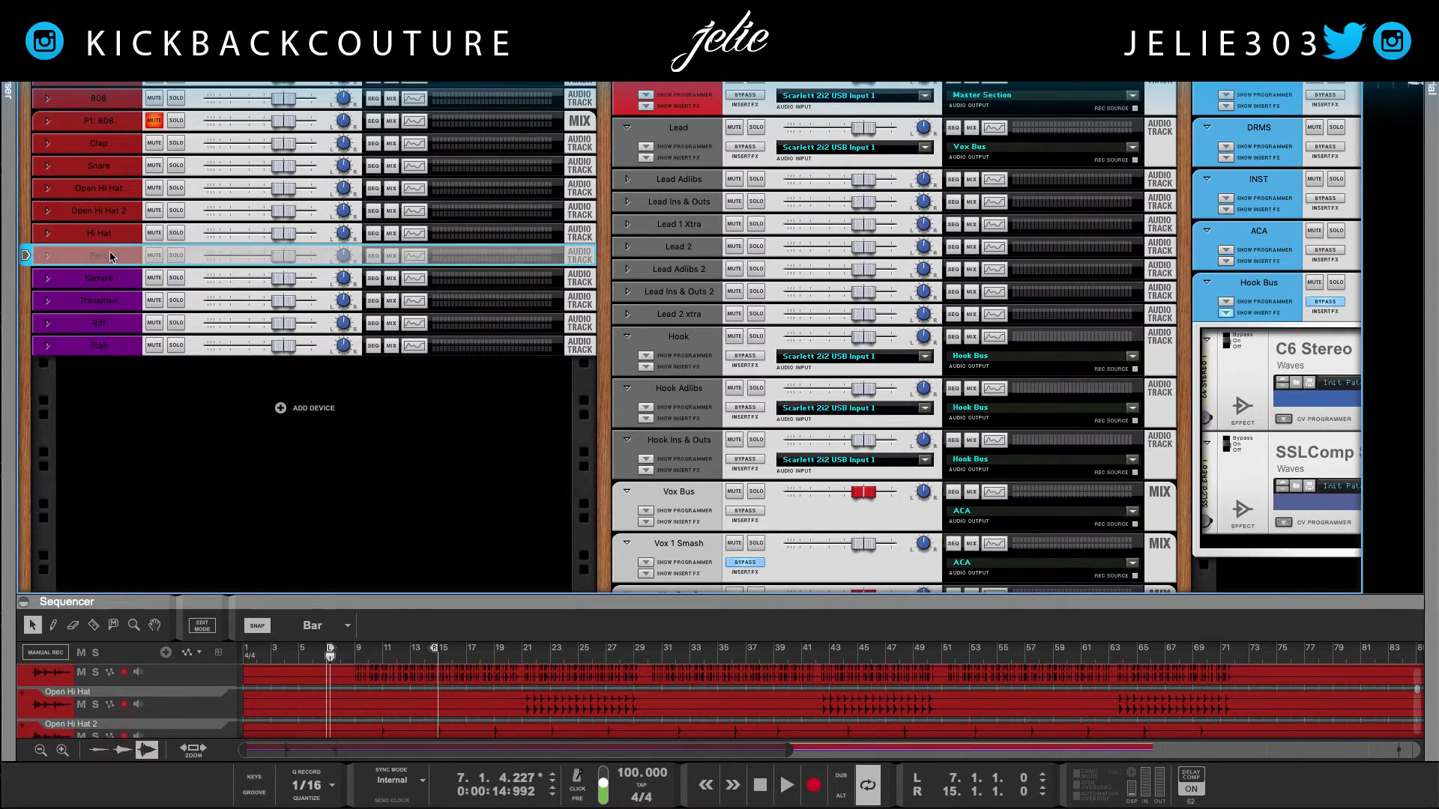
pyautogui.click(47, 256)
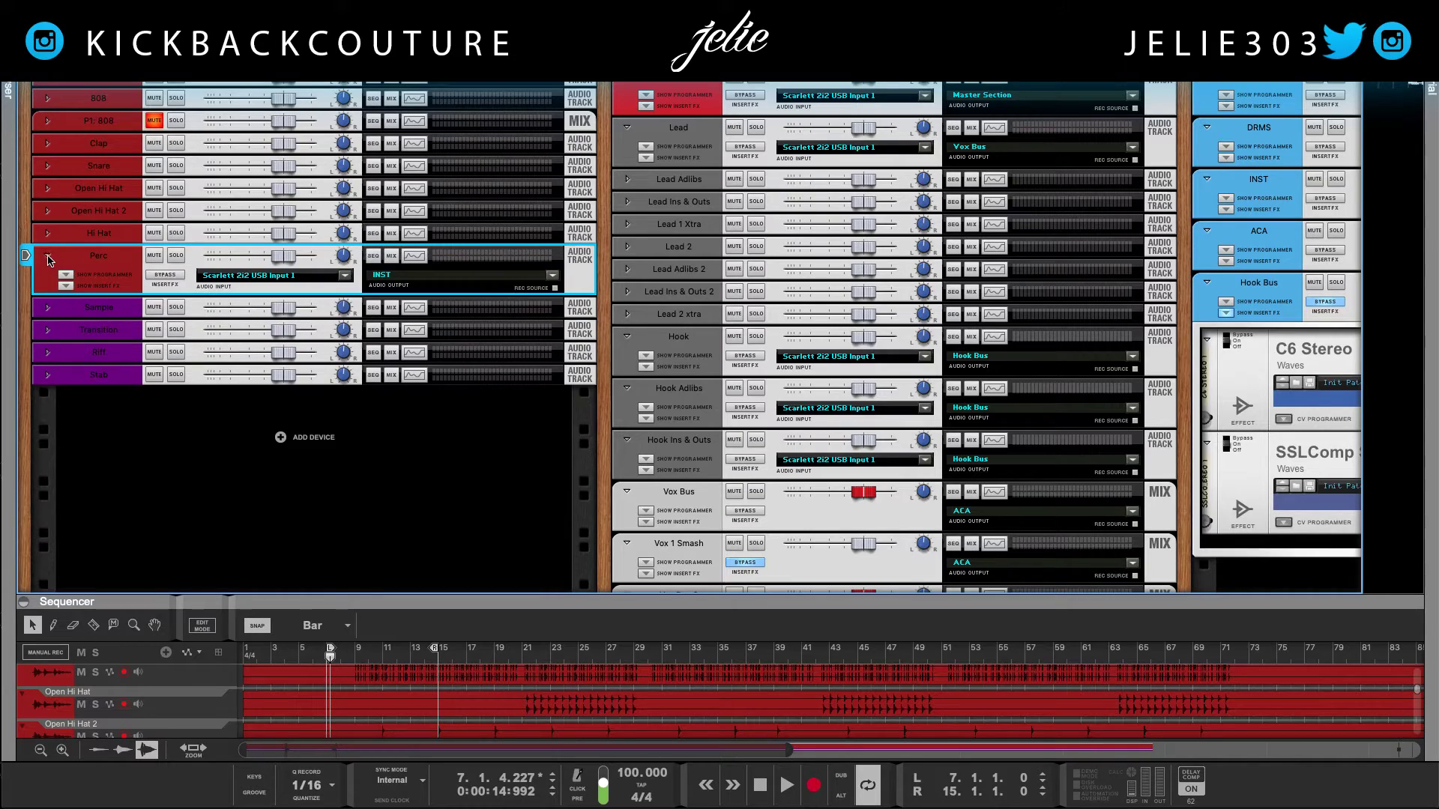
pyautogui.click(397, 277)
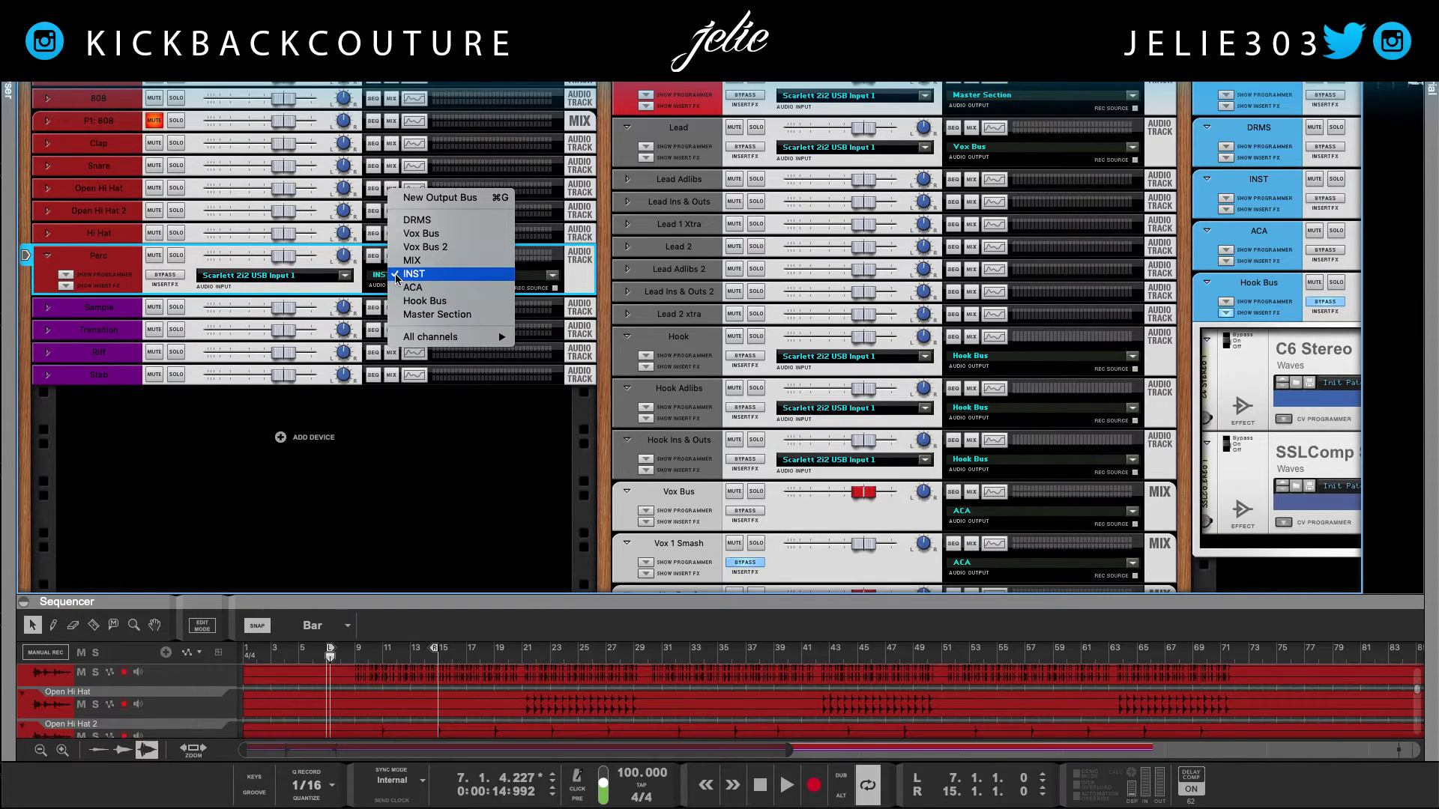
pyautogui.click(445, 220)
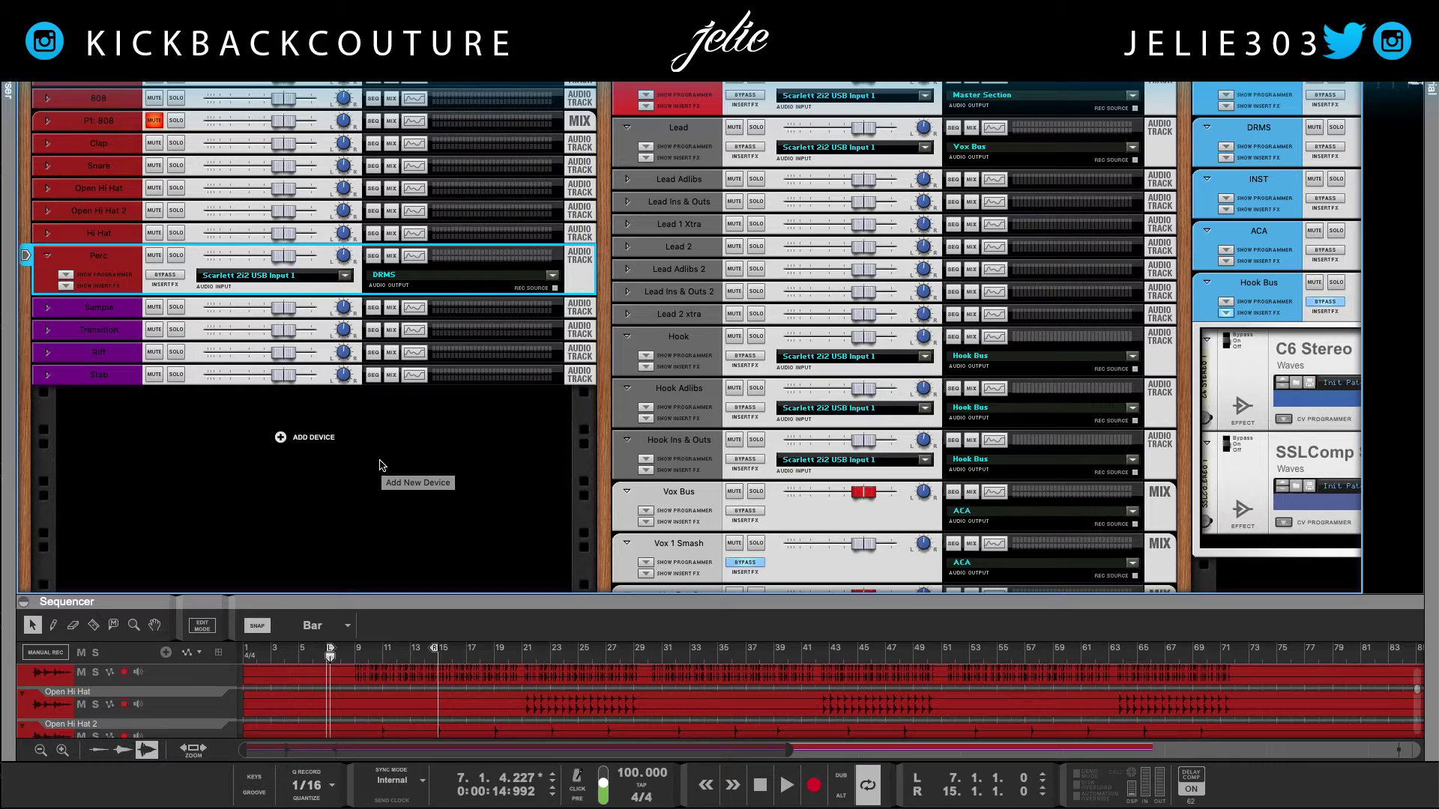
pyautogui.click(306, 514)
pyautogui.click(50, 257)
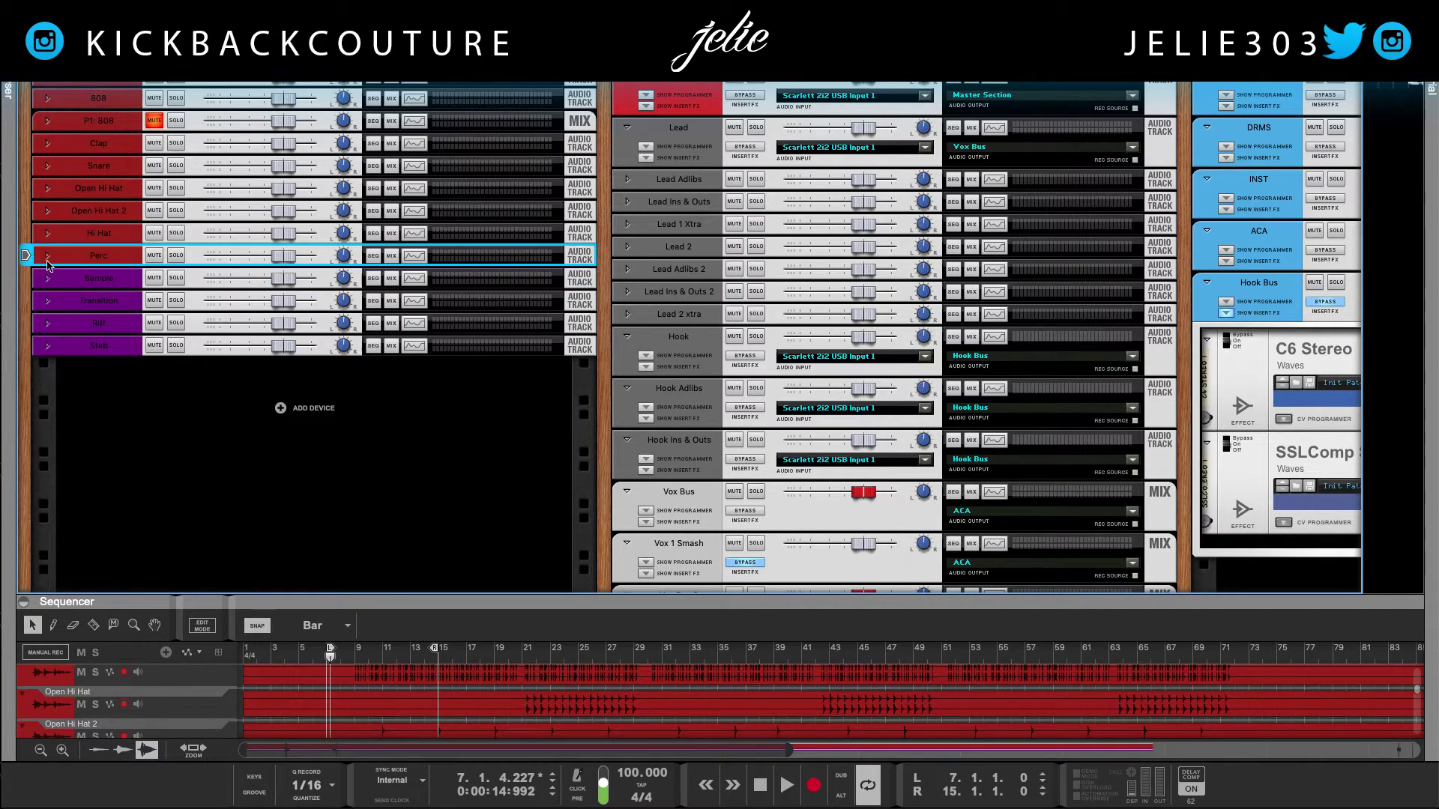
pyautogui.moveTo(285, 596); pyautogui.dragTo(286, 82)
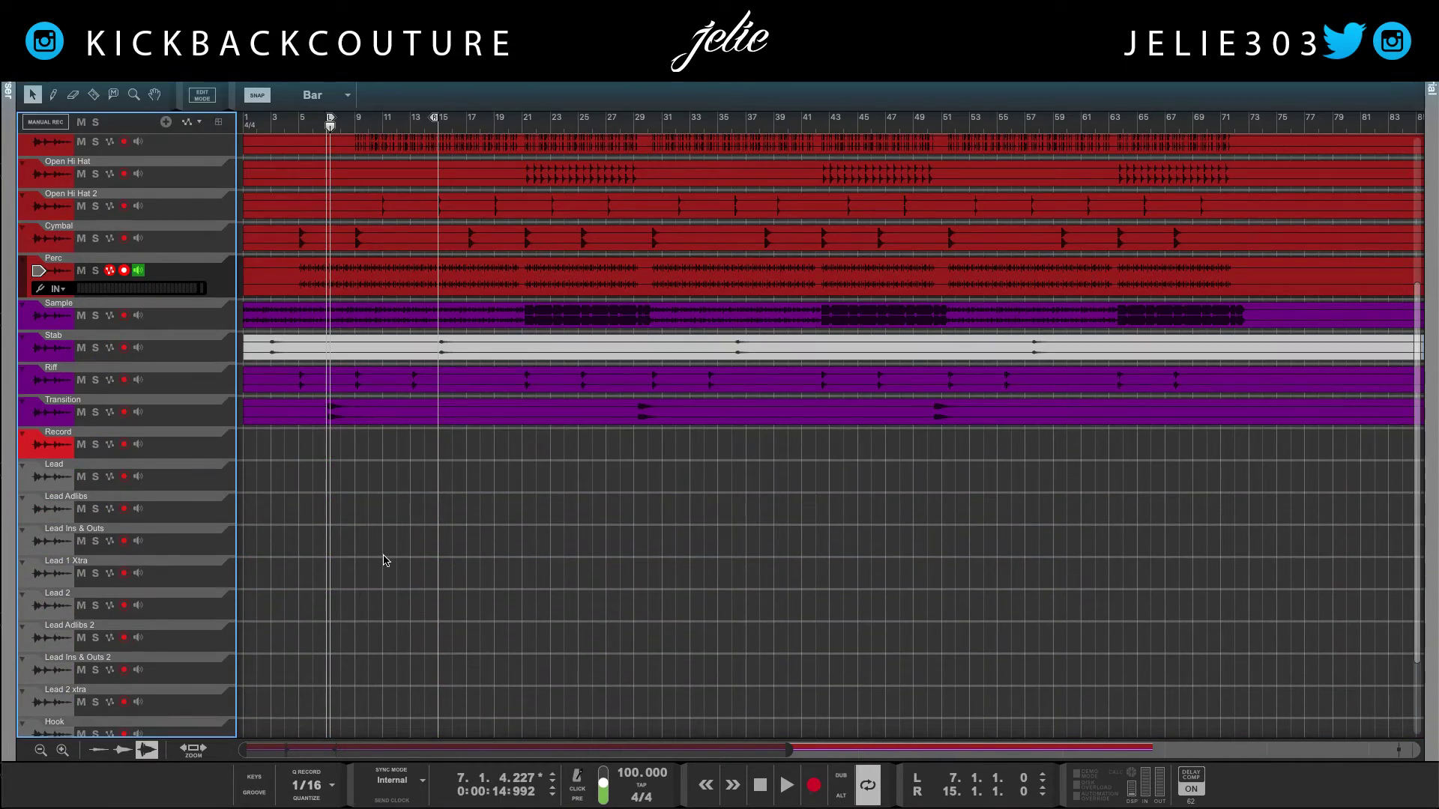
# Change the Stab clip's color from Bright Grey to Deep Purple
pyautogui.scroll(1, 299, 518)
pyautogui.click(287, 366)
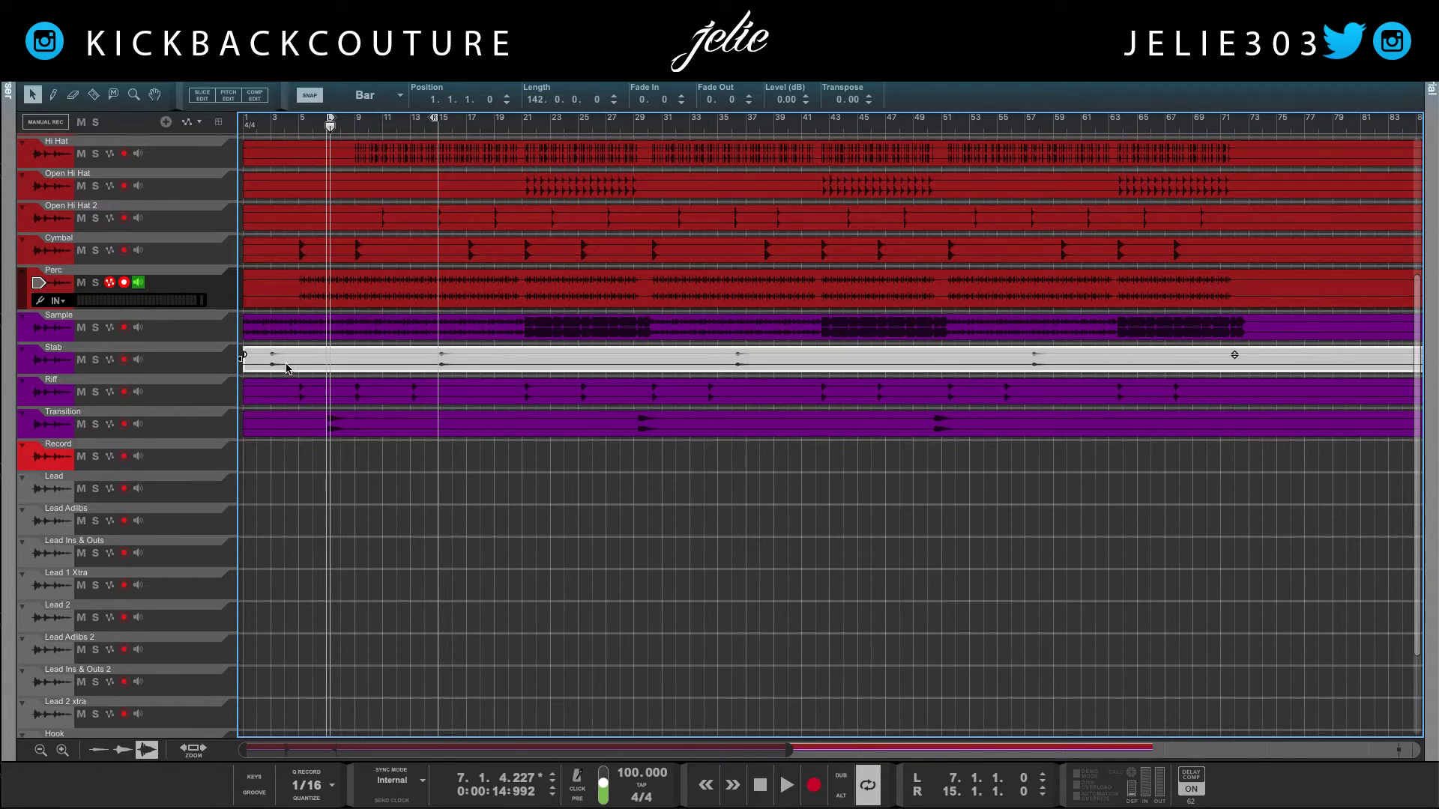
pyautogui.rightClick(287, 367)
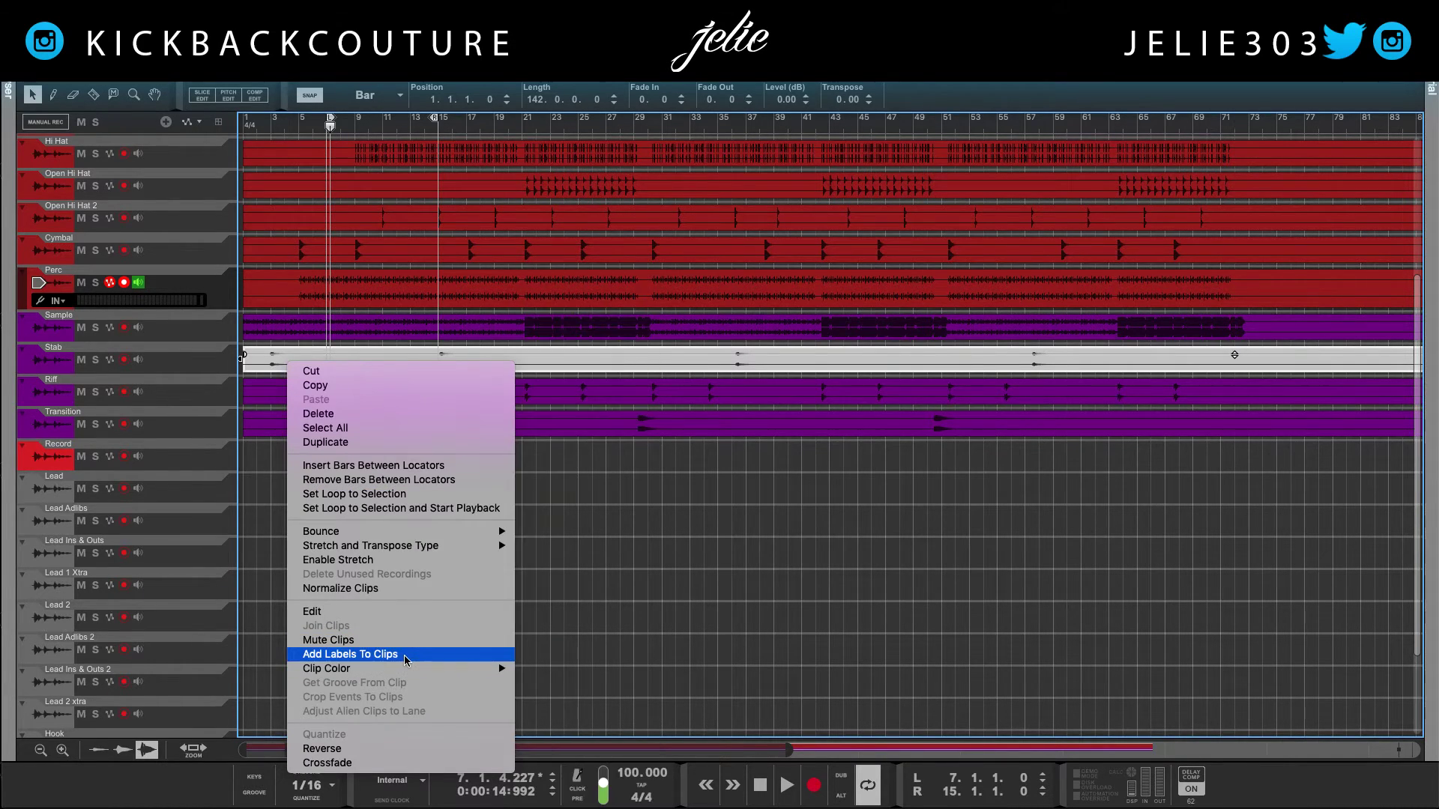
pyautogui.moveTo(425, 672)
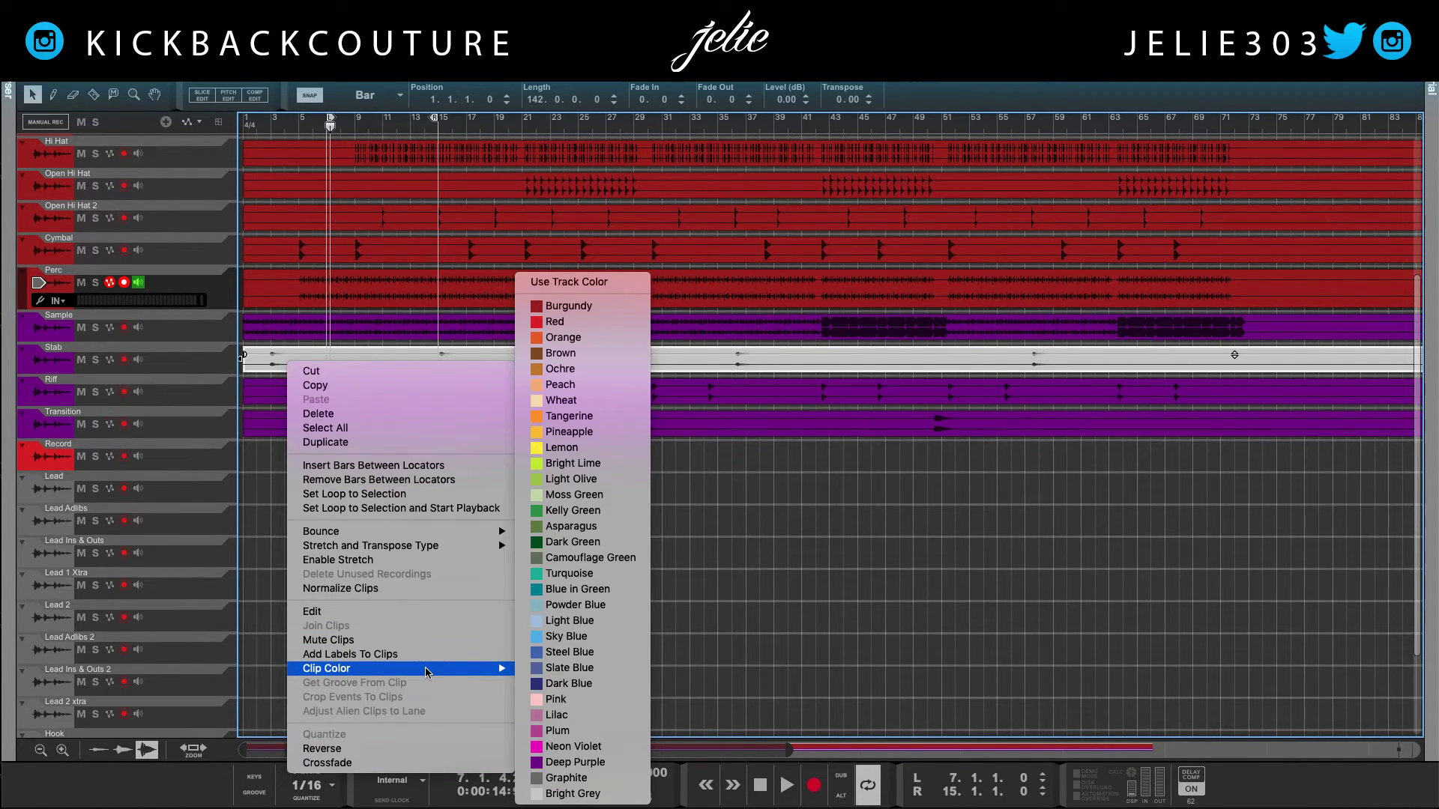
pyautogui.click(571, 762)
pyautogui.scroll(3, 358, 535)
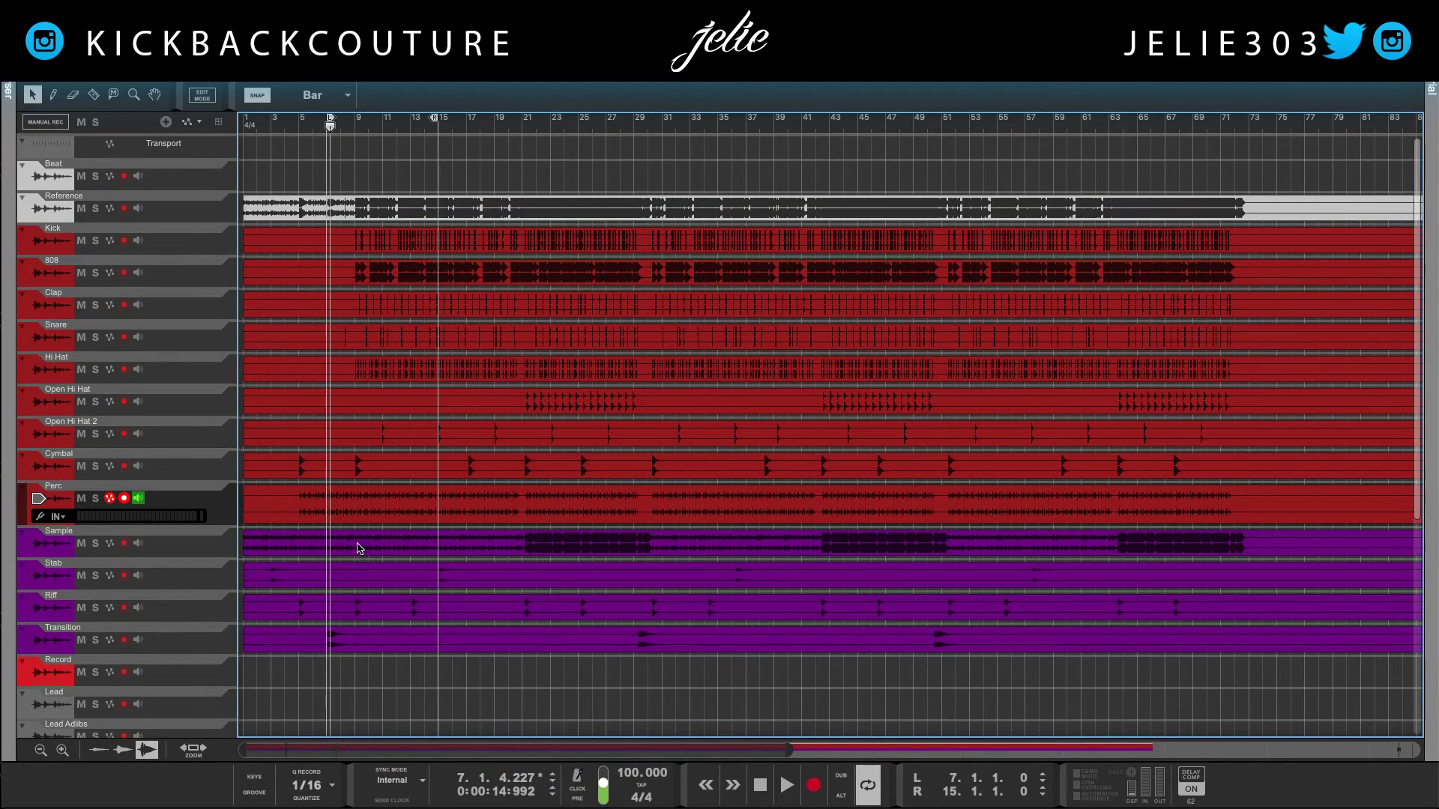
pyautogui.hscroll(10, 334, 545)
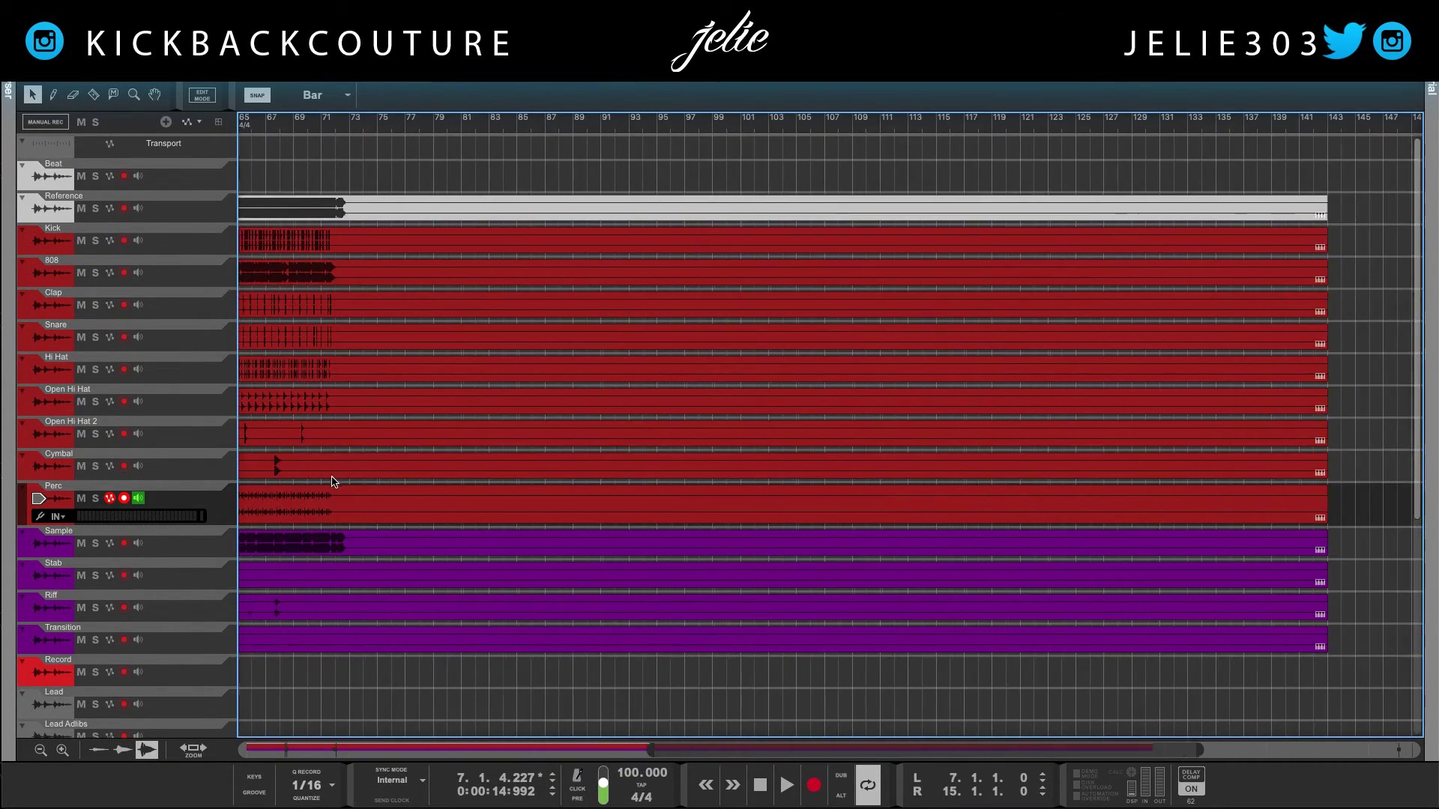
# Cut every clip at bar 73 and delete everything after it
pyautogui.hscroll(-10, 337, 483)
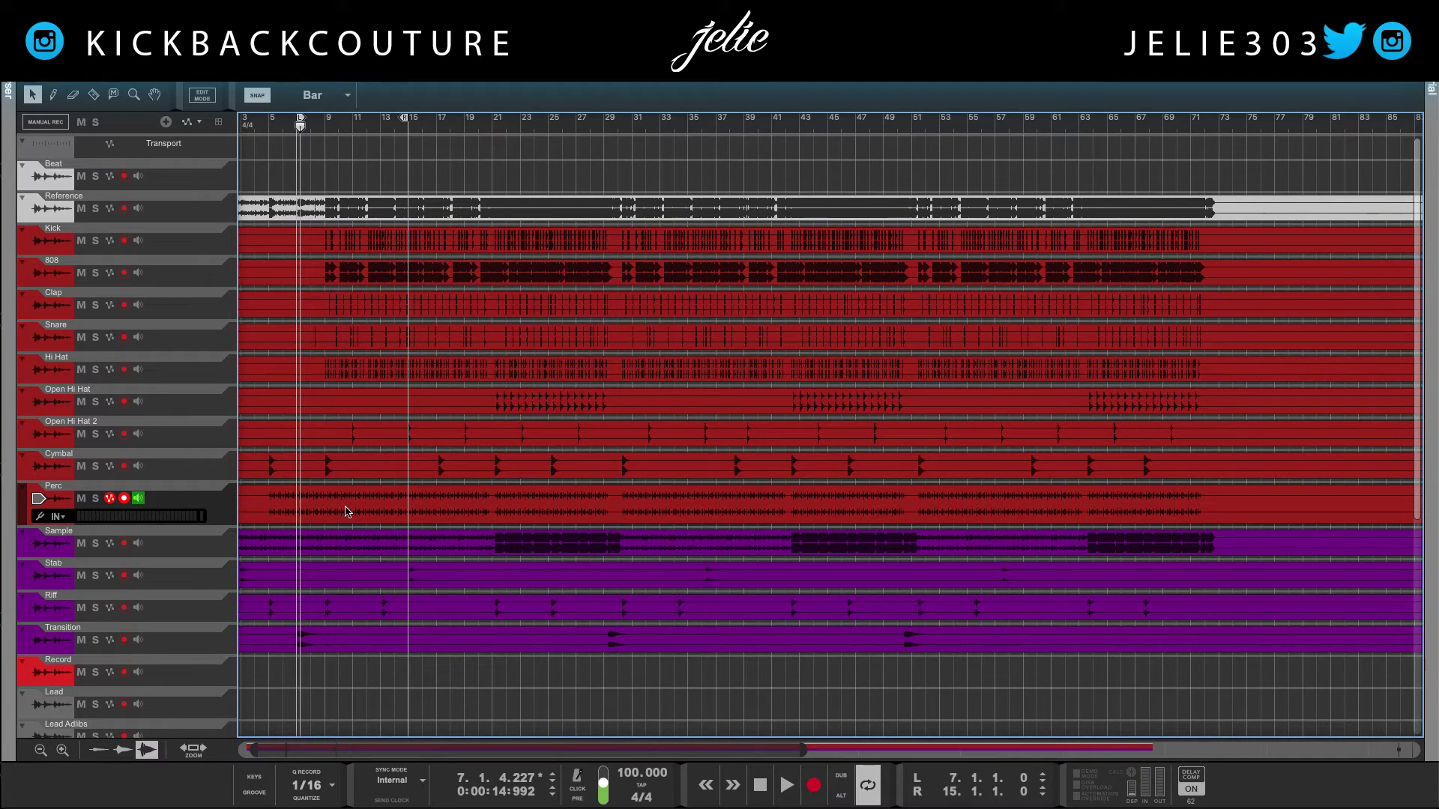
pyautogui.press('r')
pyautogui.scroll(-6, 519, 682)
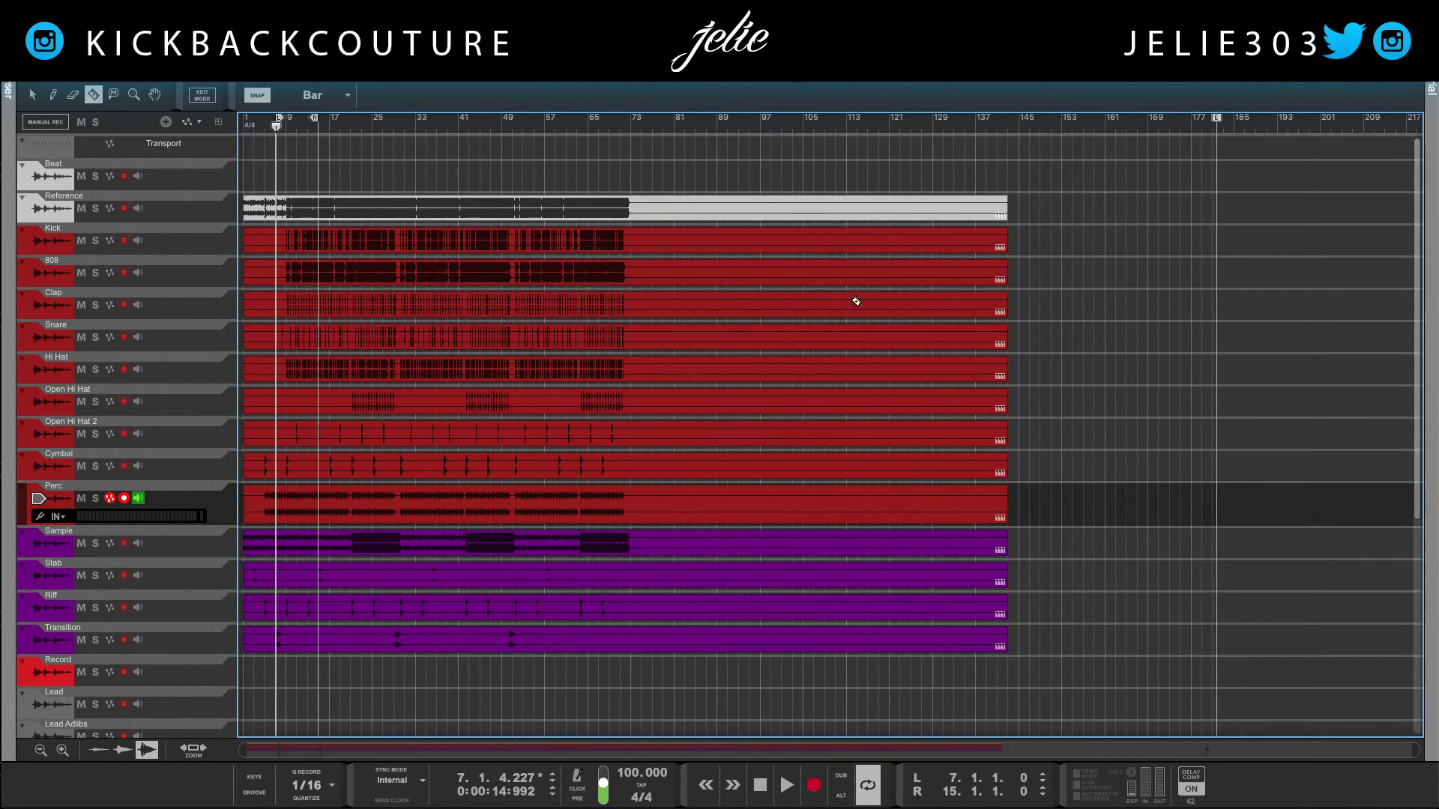
pyautogui.moveTo(1026, 205); pyautogui.dragTo(639, 667)
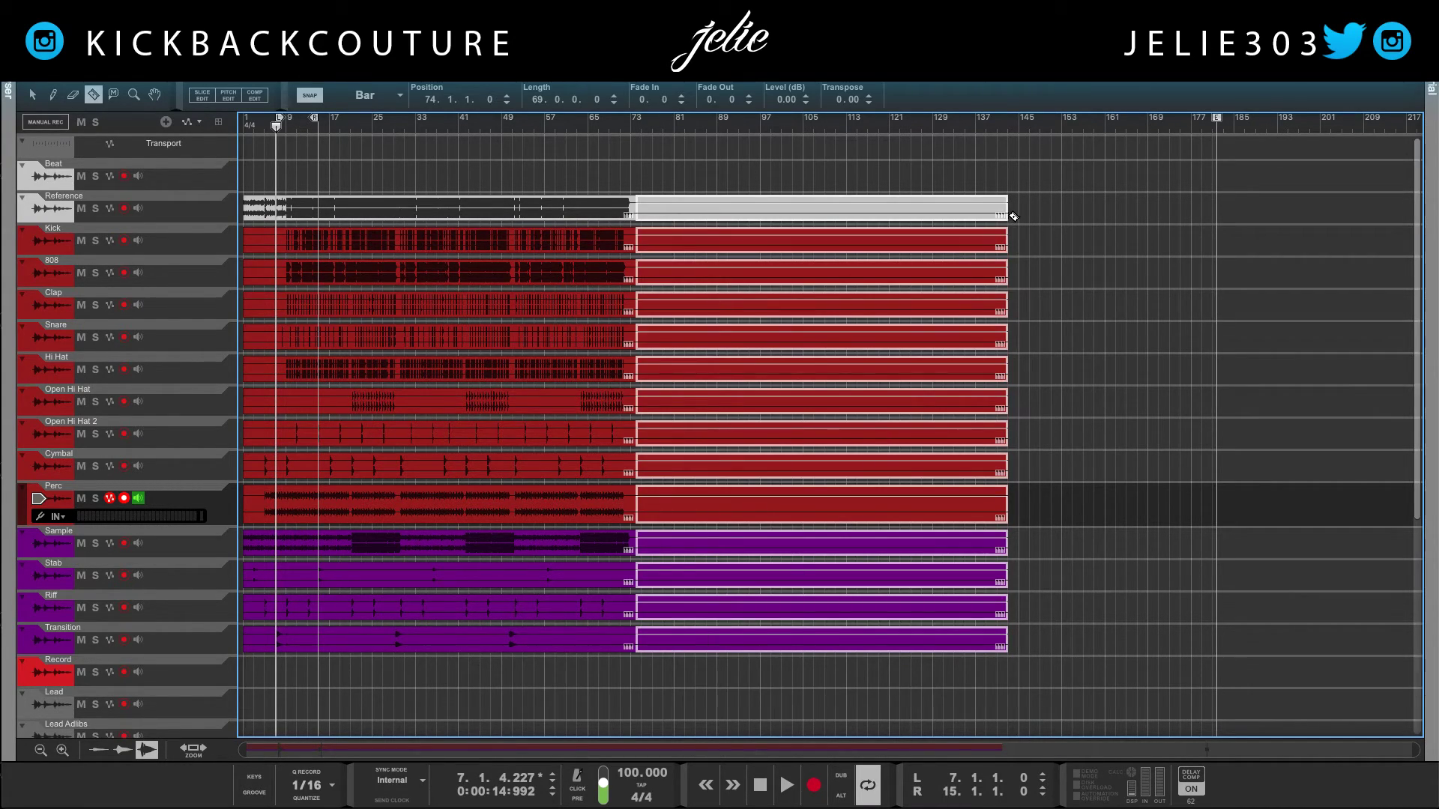
pyautogui.press('Delete')
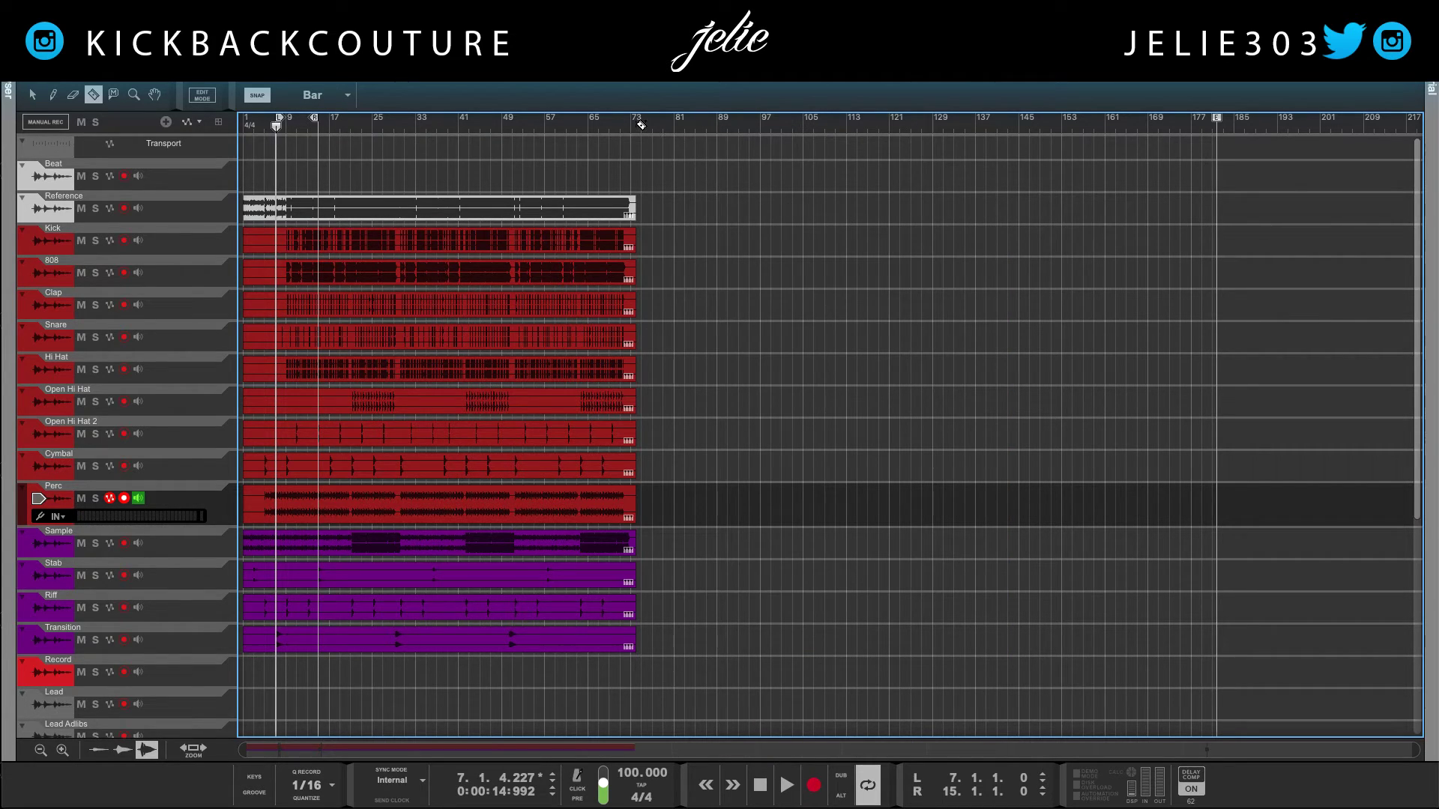
pyautogui.press('1')
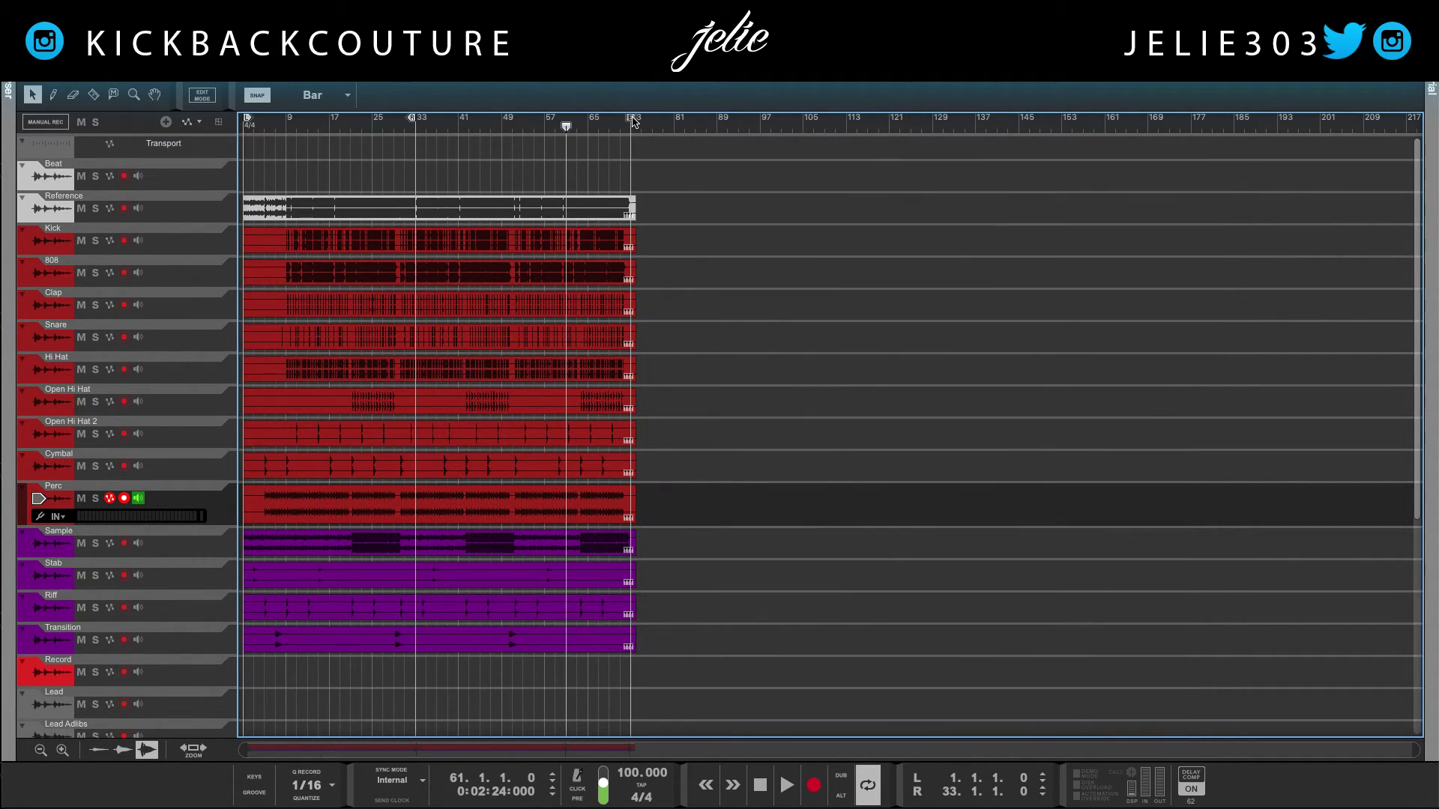
# Place the left locator at bar 1, the playhead at bar 64, and show the main mixer
pyautogui.moveTo(411, 122); pyautogui.dragTo(249, 124)
pyautogui.moveTo(557, 125); pyautogui.dragTo(584, 132)
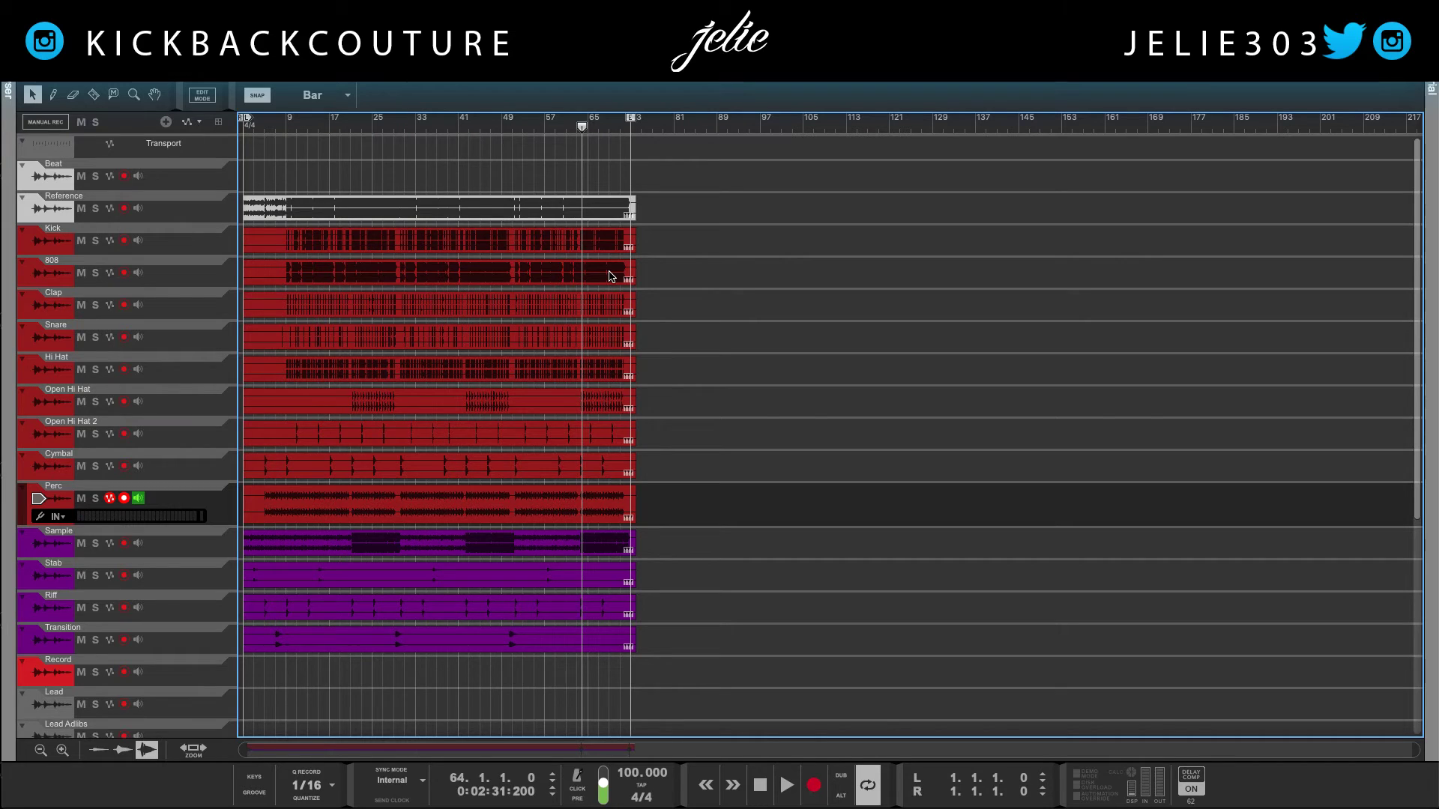
pyautogui.press('F5')
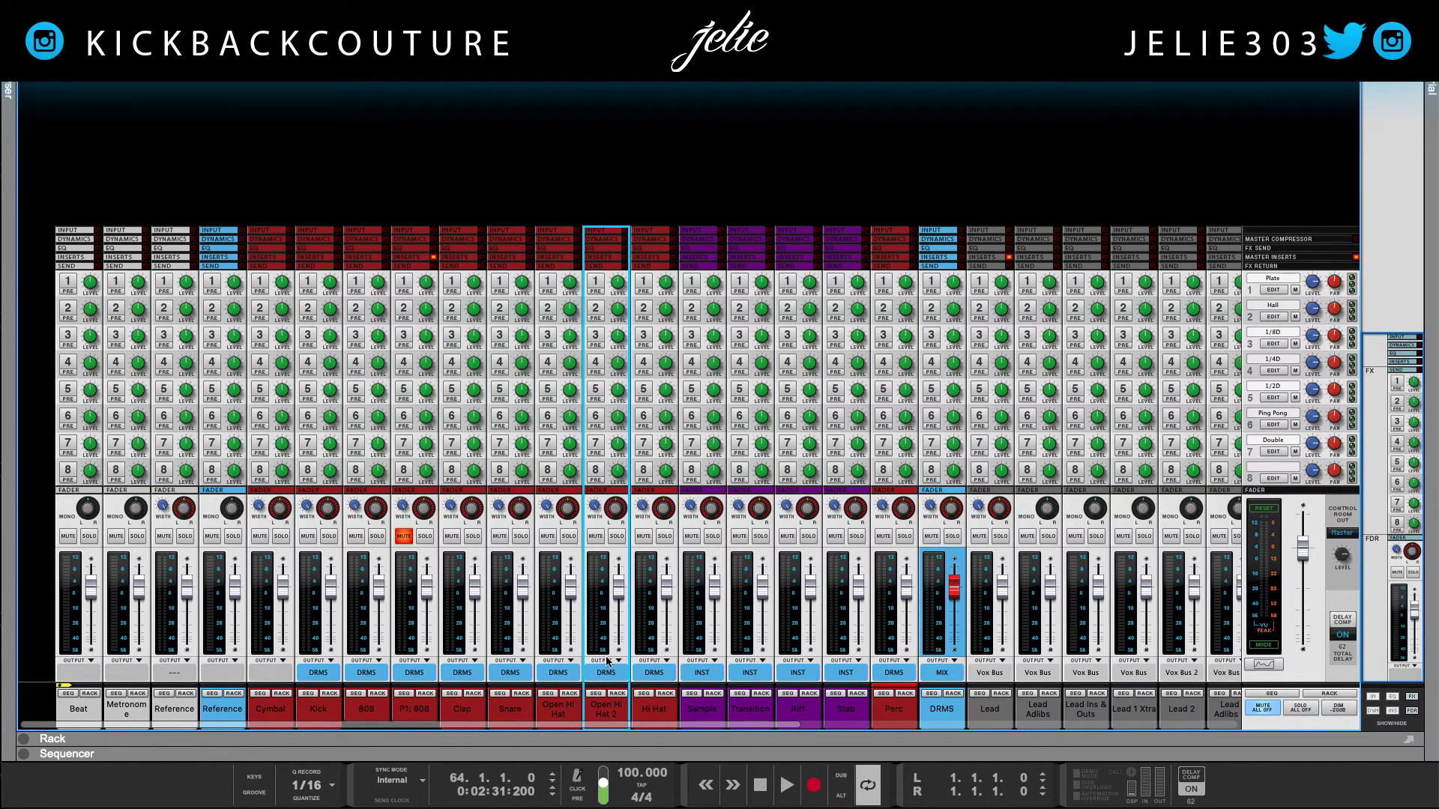
# Scroll across the mixer channel strips to review the DRMS and INST output routing
pyautogui.hscroll(10, 600, 667)
pyautogui.hscroll(-10, 585, 678)
pyautogui.hscroll(10, 555, 674)
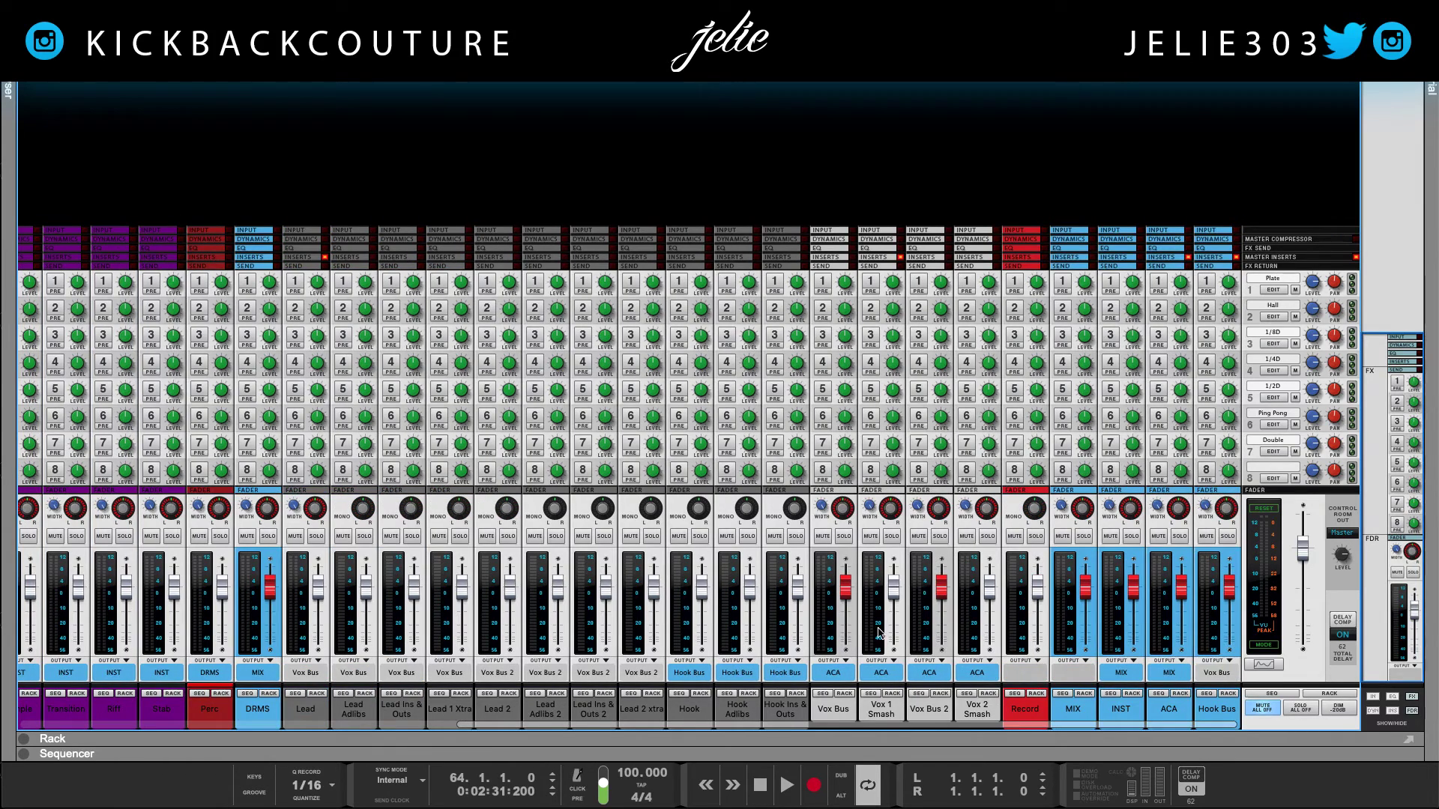